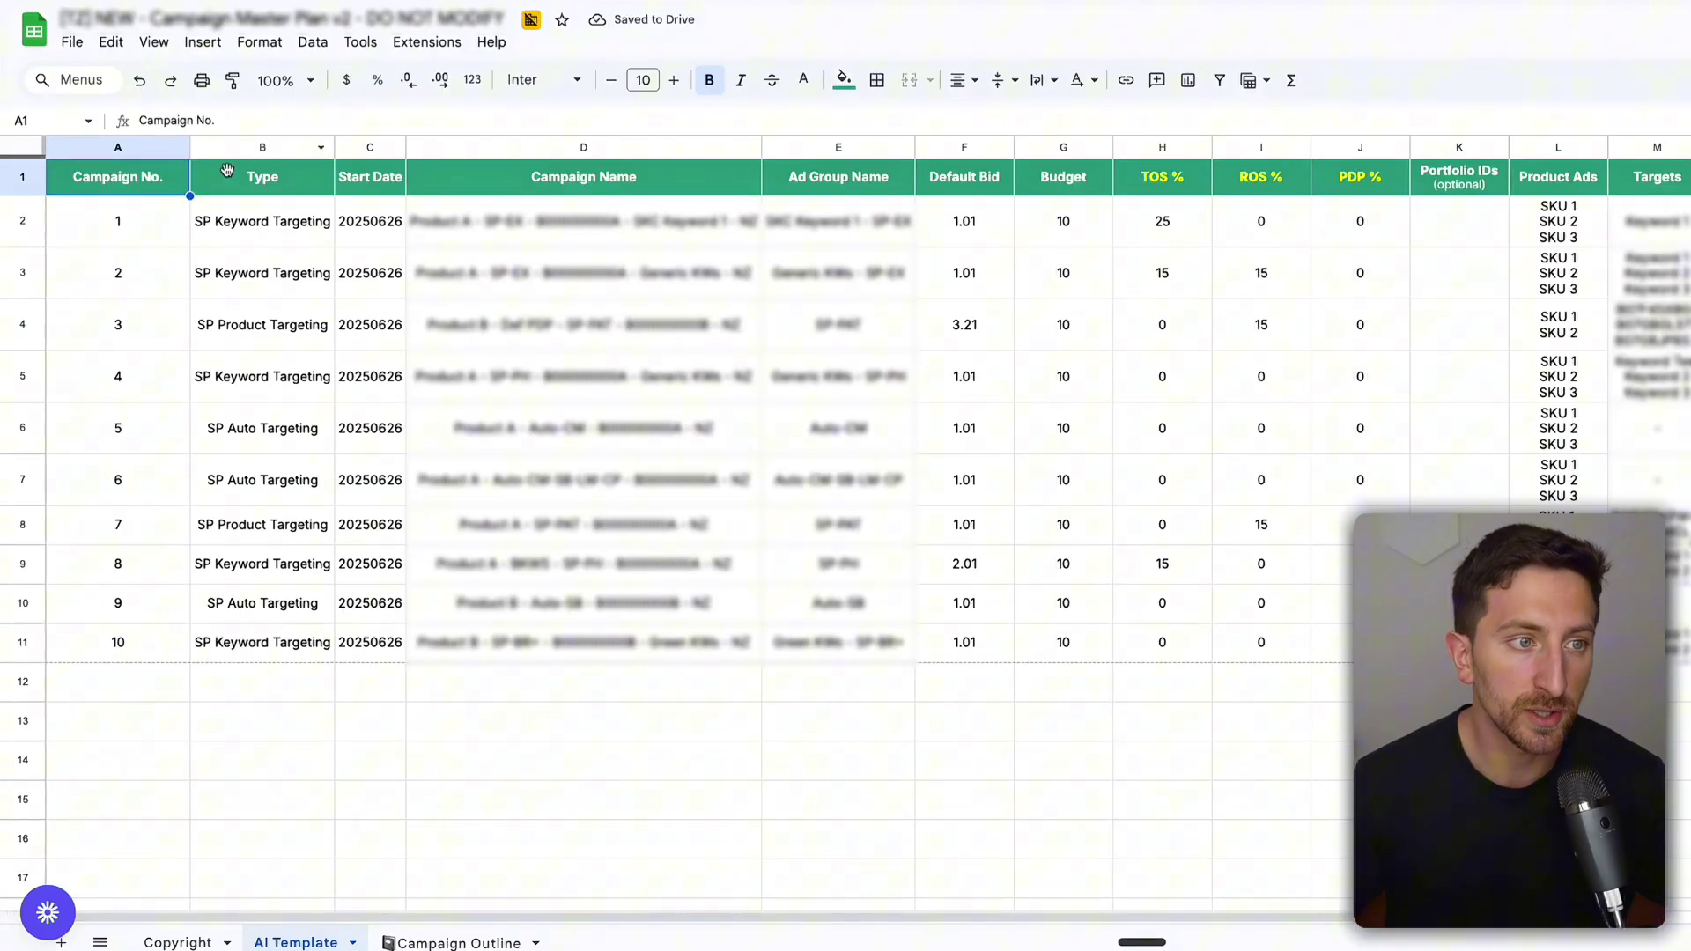
# - Review the campaign types in column B, then download the AI Template sheet as CSV
pyautogui.moveTo(302, 225); pyautogui.dragTo(302, 649)
pyautogui.click(308, 649)
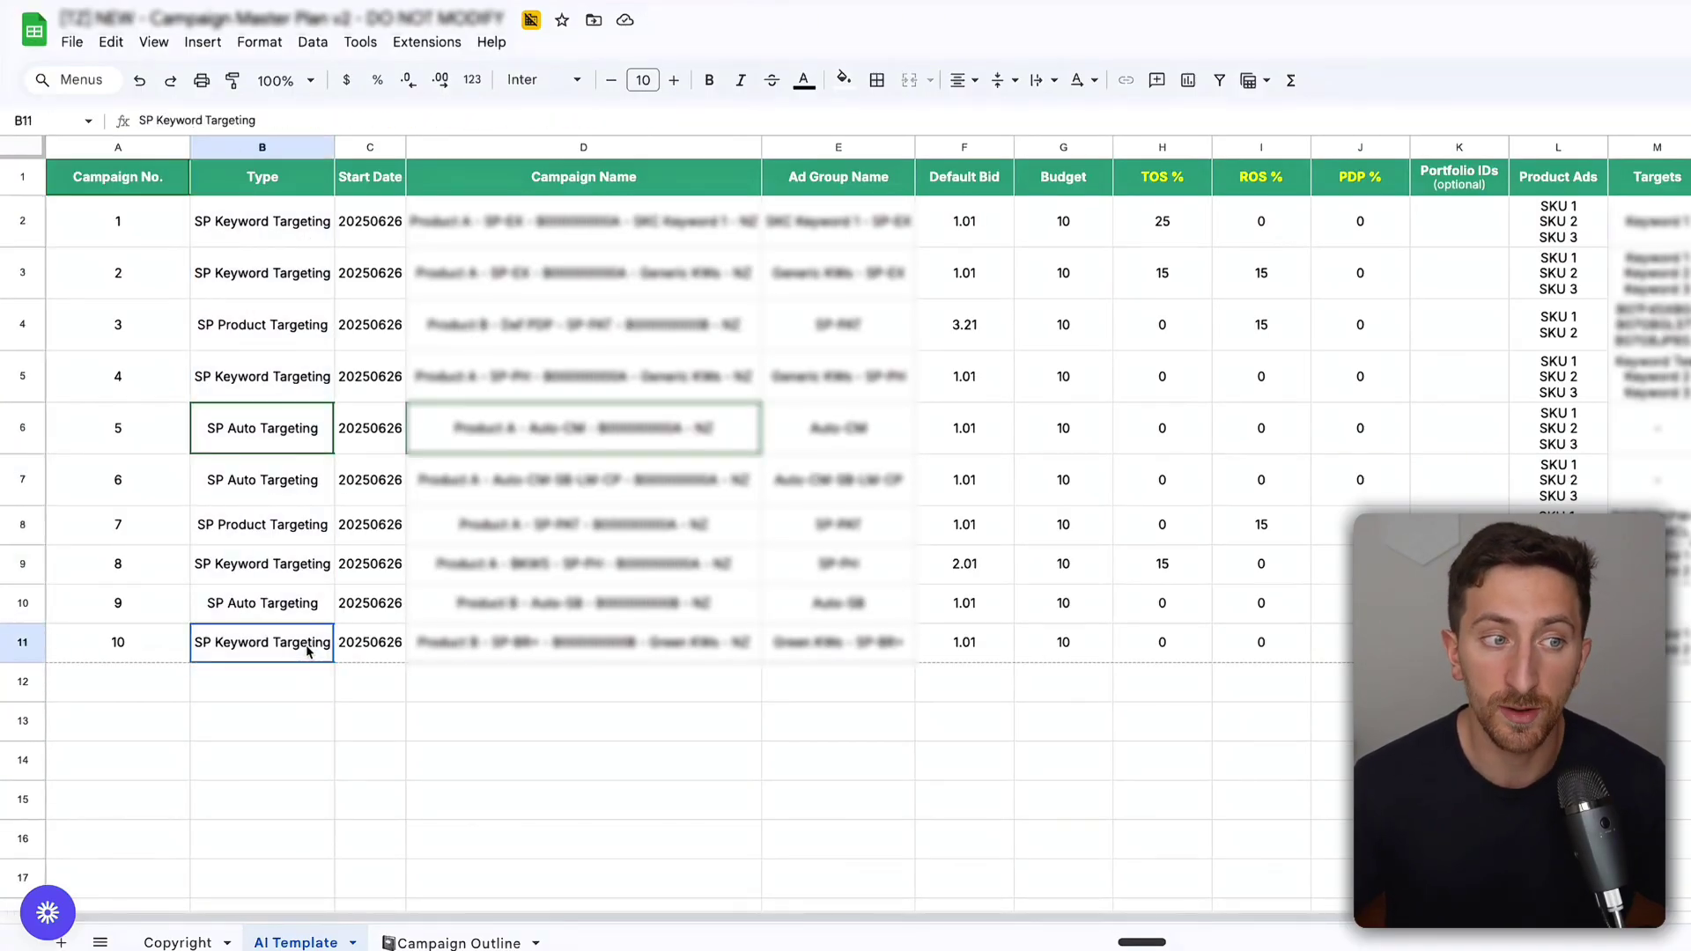
pyautogui.click(282, 267)
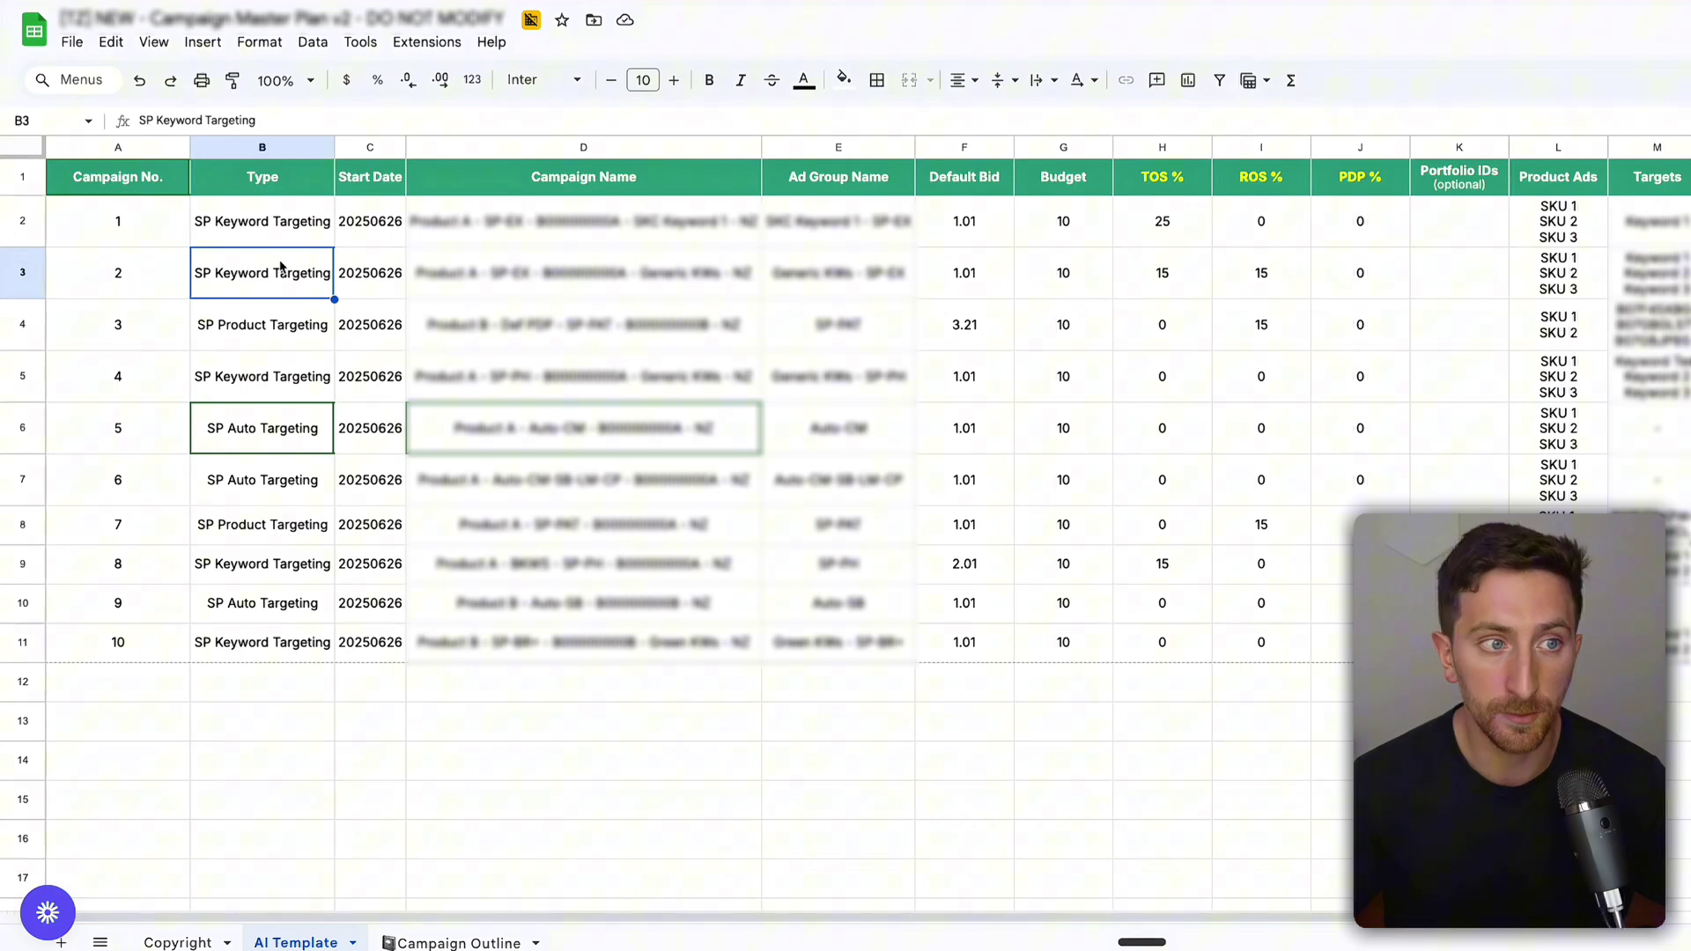
pyautogui.click(67, 46)
pyautogui.moveTo(187, 289)
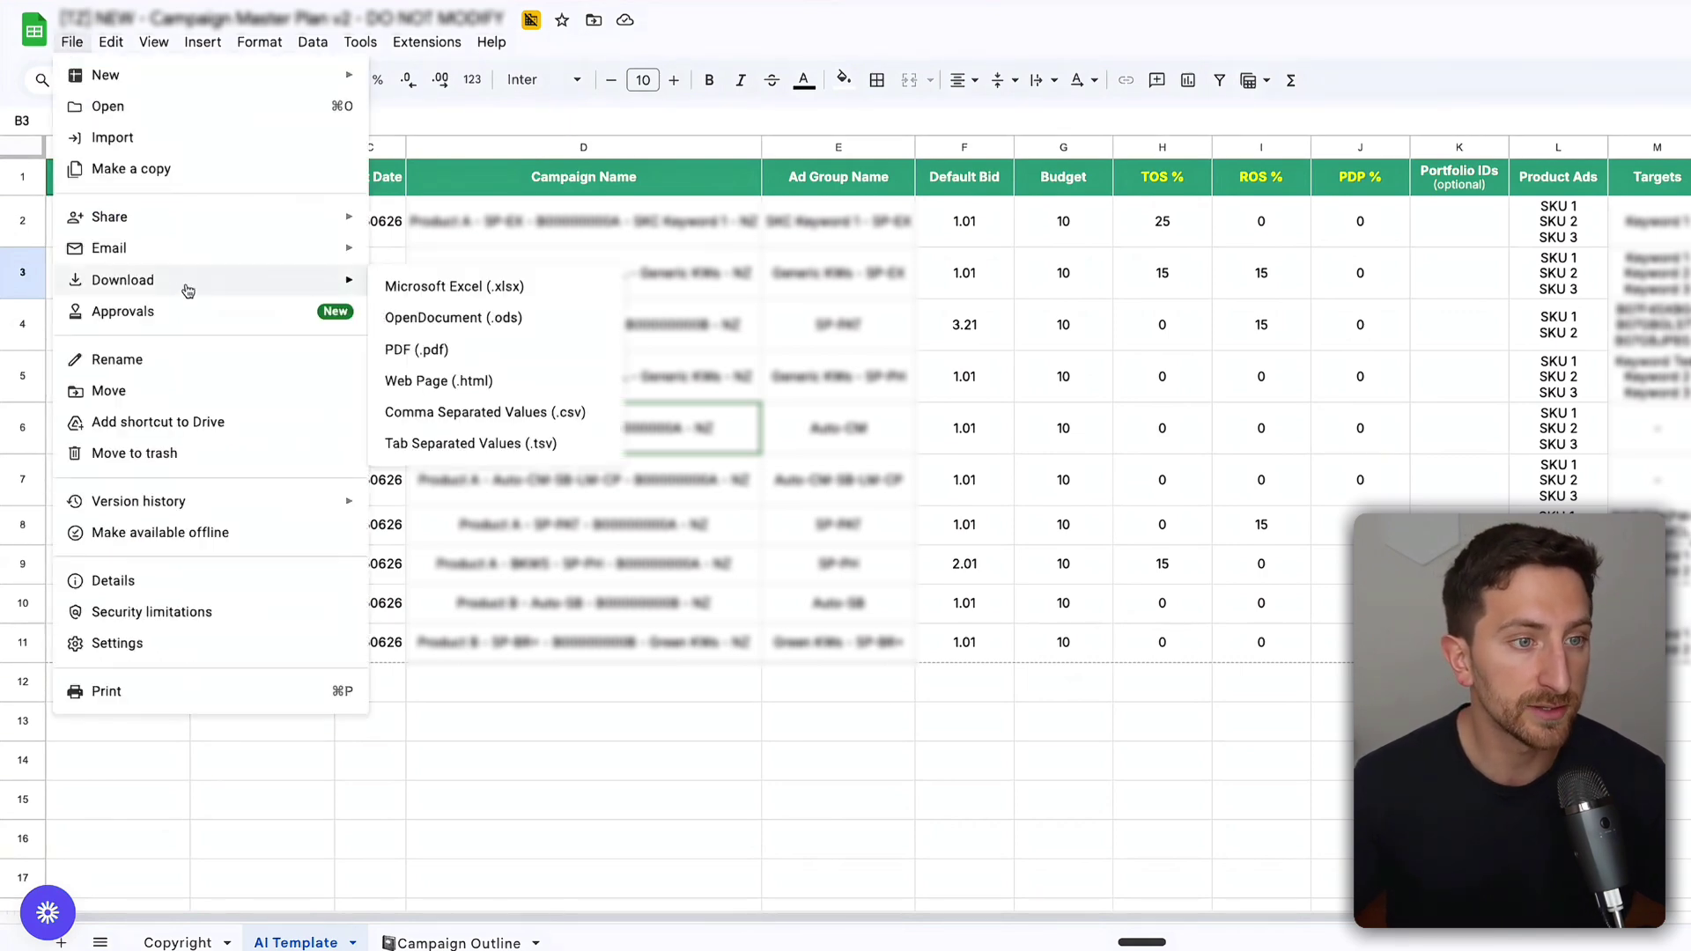
pyautogui.click(485, 412)
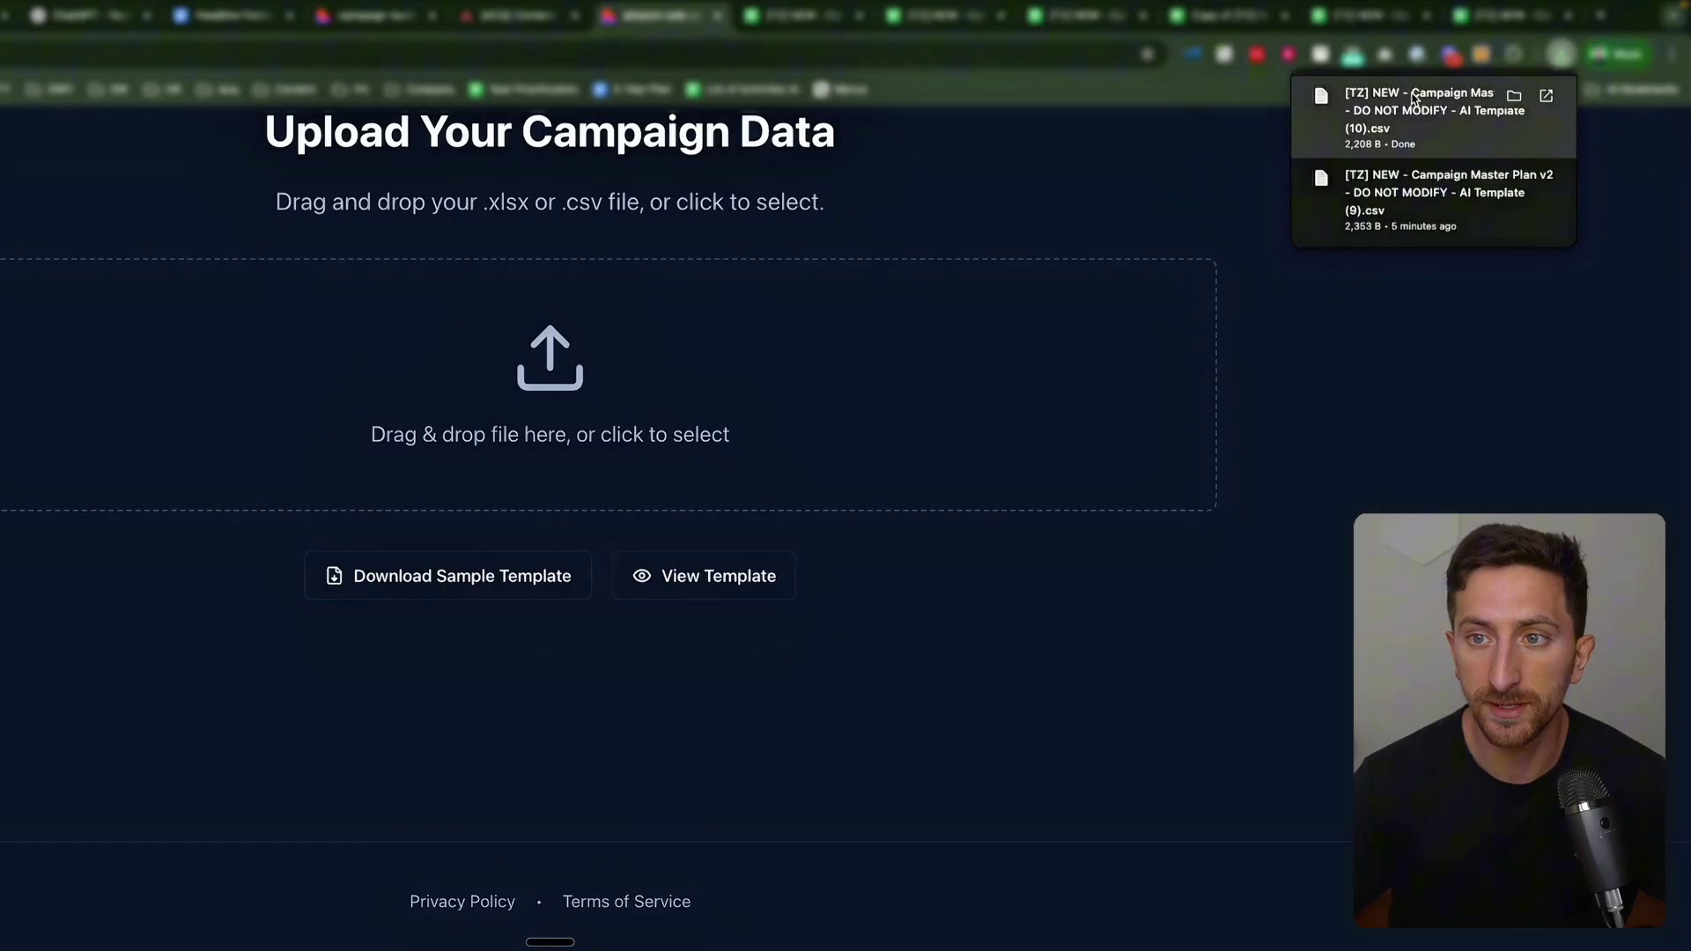
# - Upload the CSV to Trainadz and generate the Sponsored Products bulk upload file
pyautogui.moveTo(1413, 99); pyautogui.dragTo(511, 342)
pyautogui.scroll(-2, 881, 555)
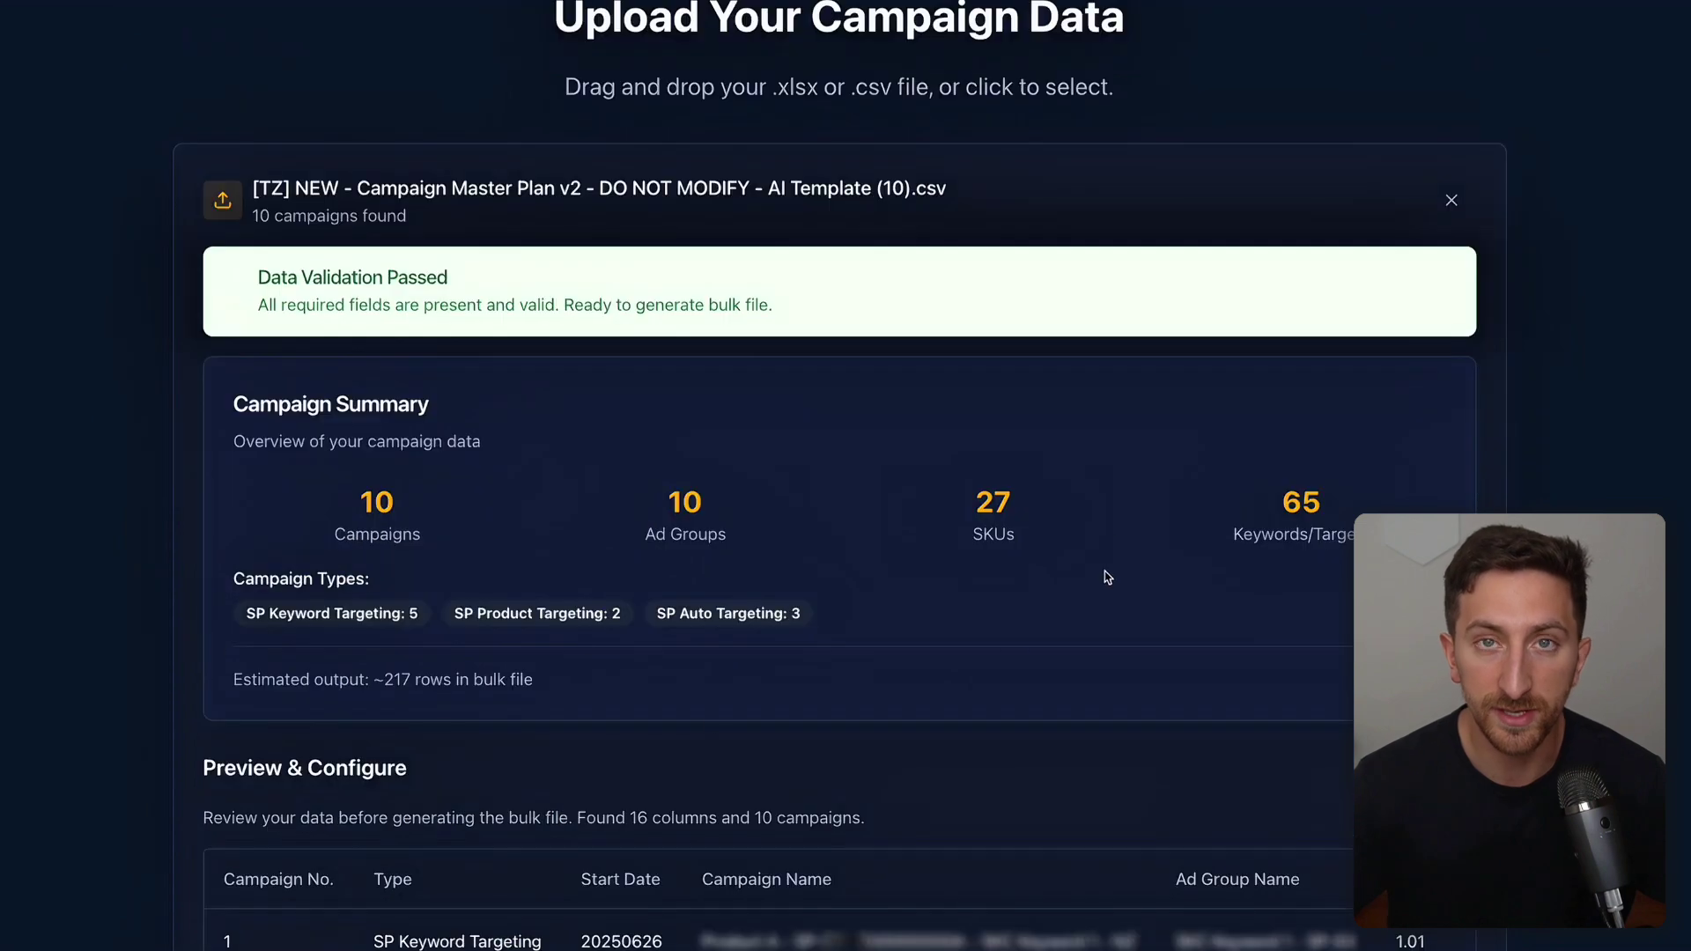
pyautogui.scroll(-6, 1048, 492)
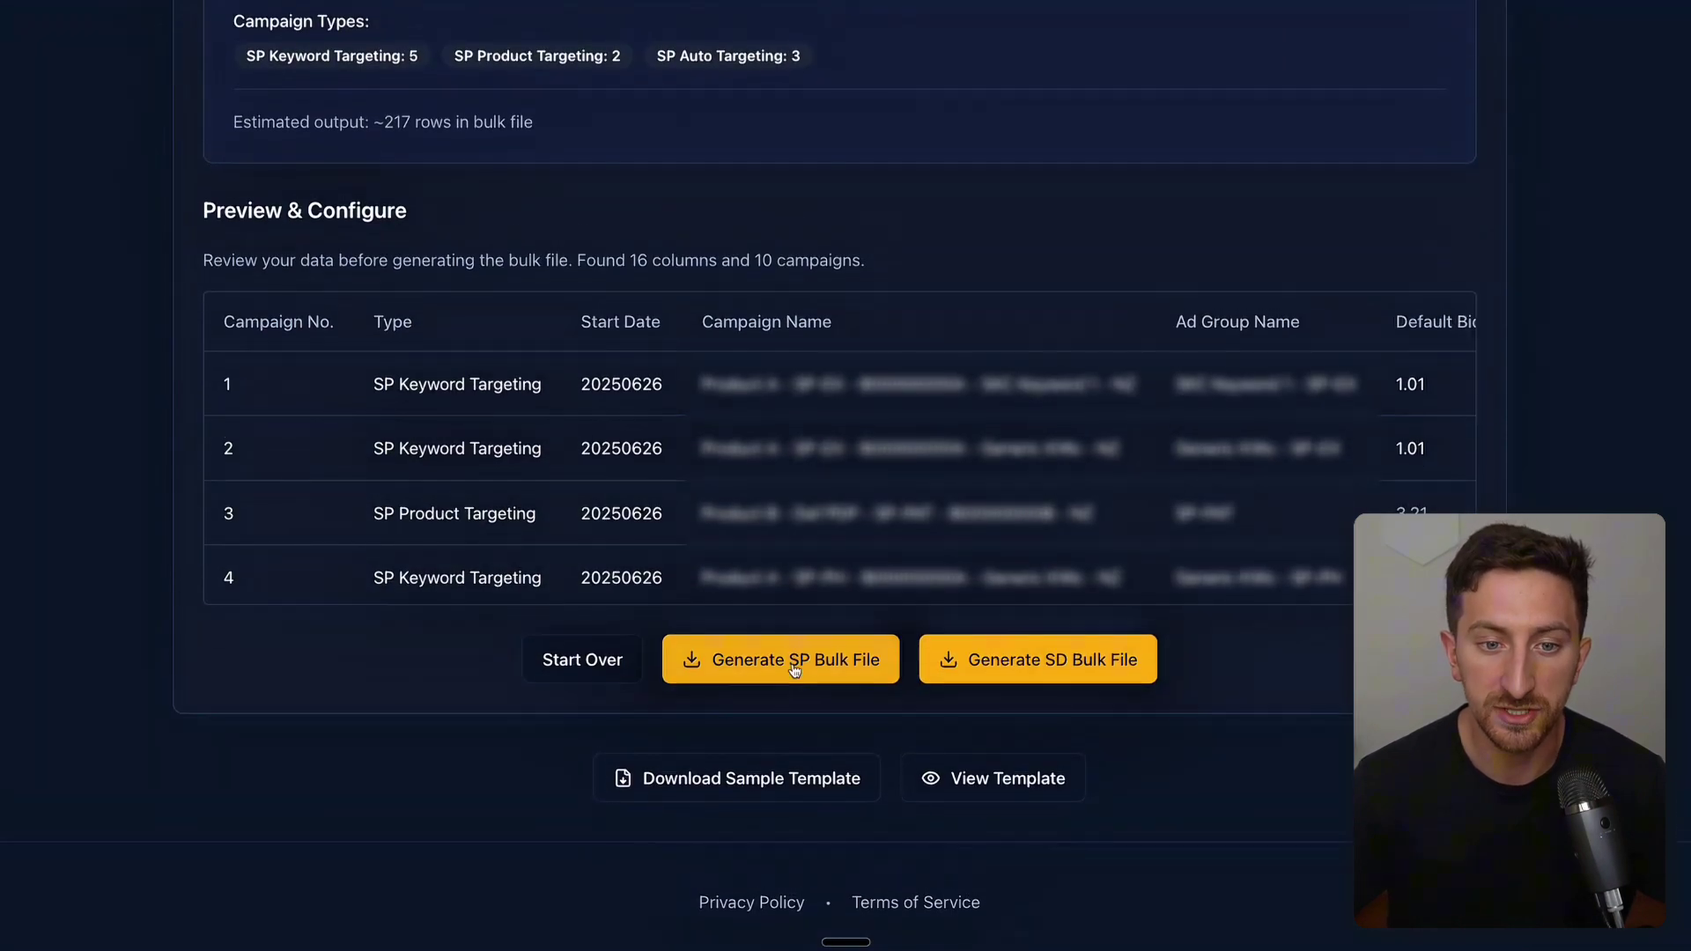
pyautogui.click(794, 670)
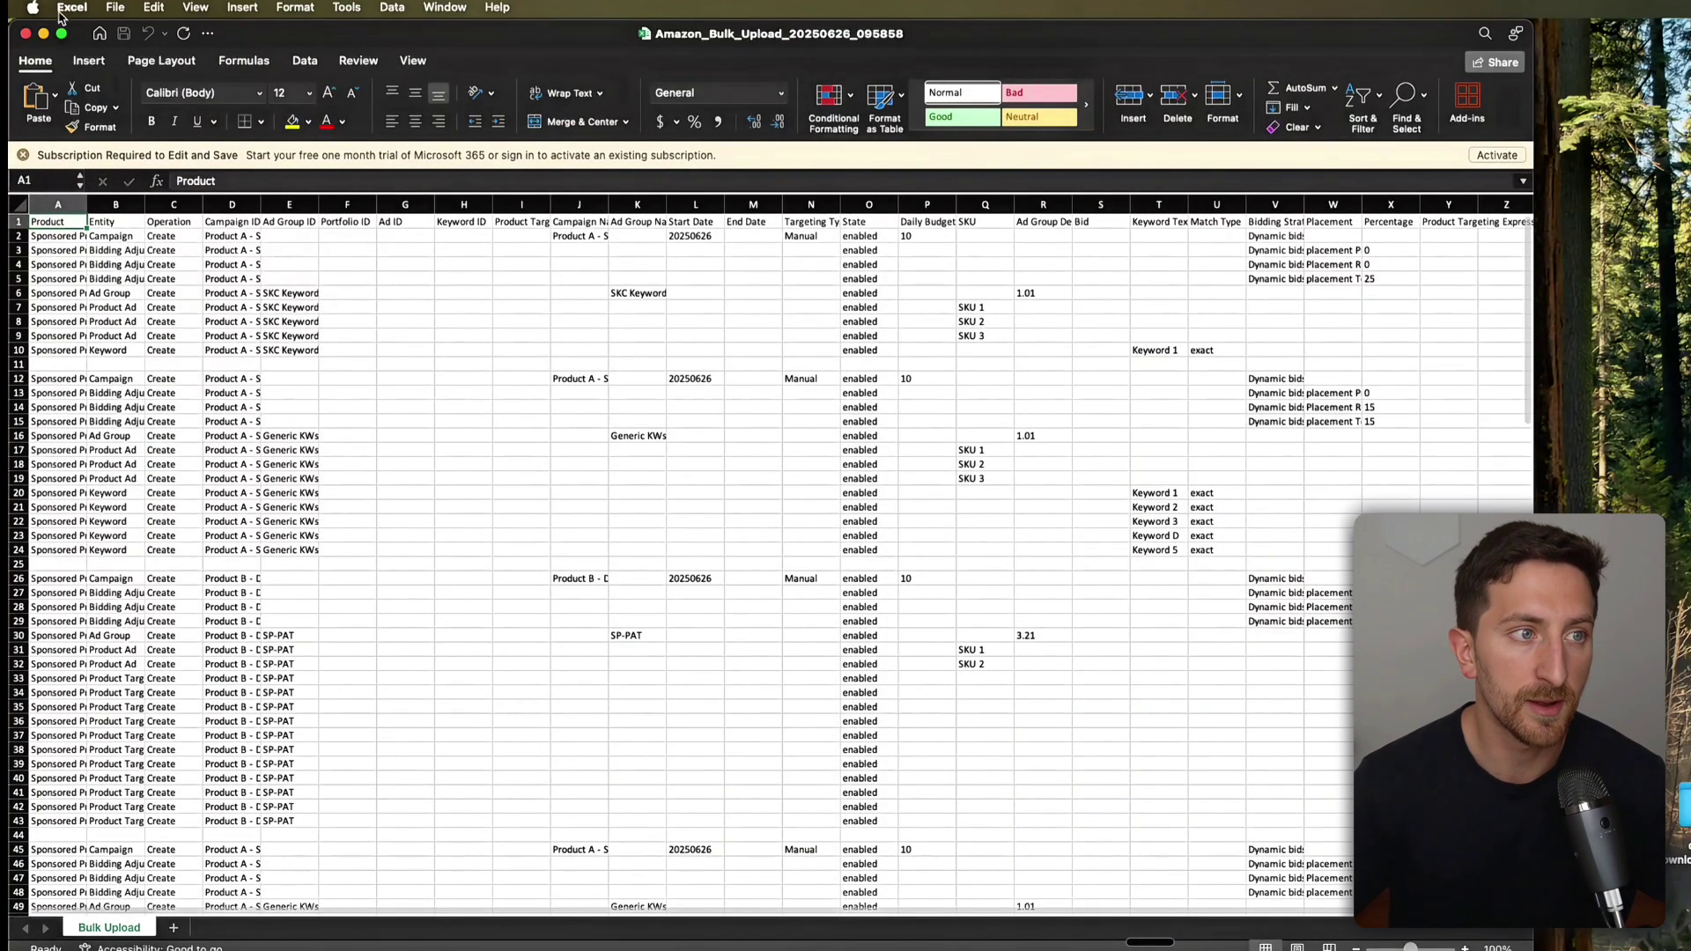
# - Maximise the Amazon_Bulk_Upload_20250626_095858 workbook window in Excel
pyautogui.click(61, 33)
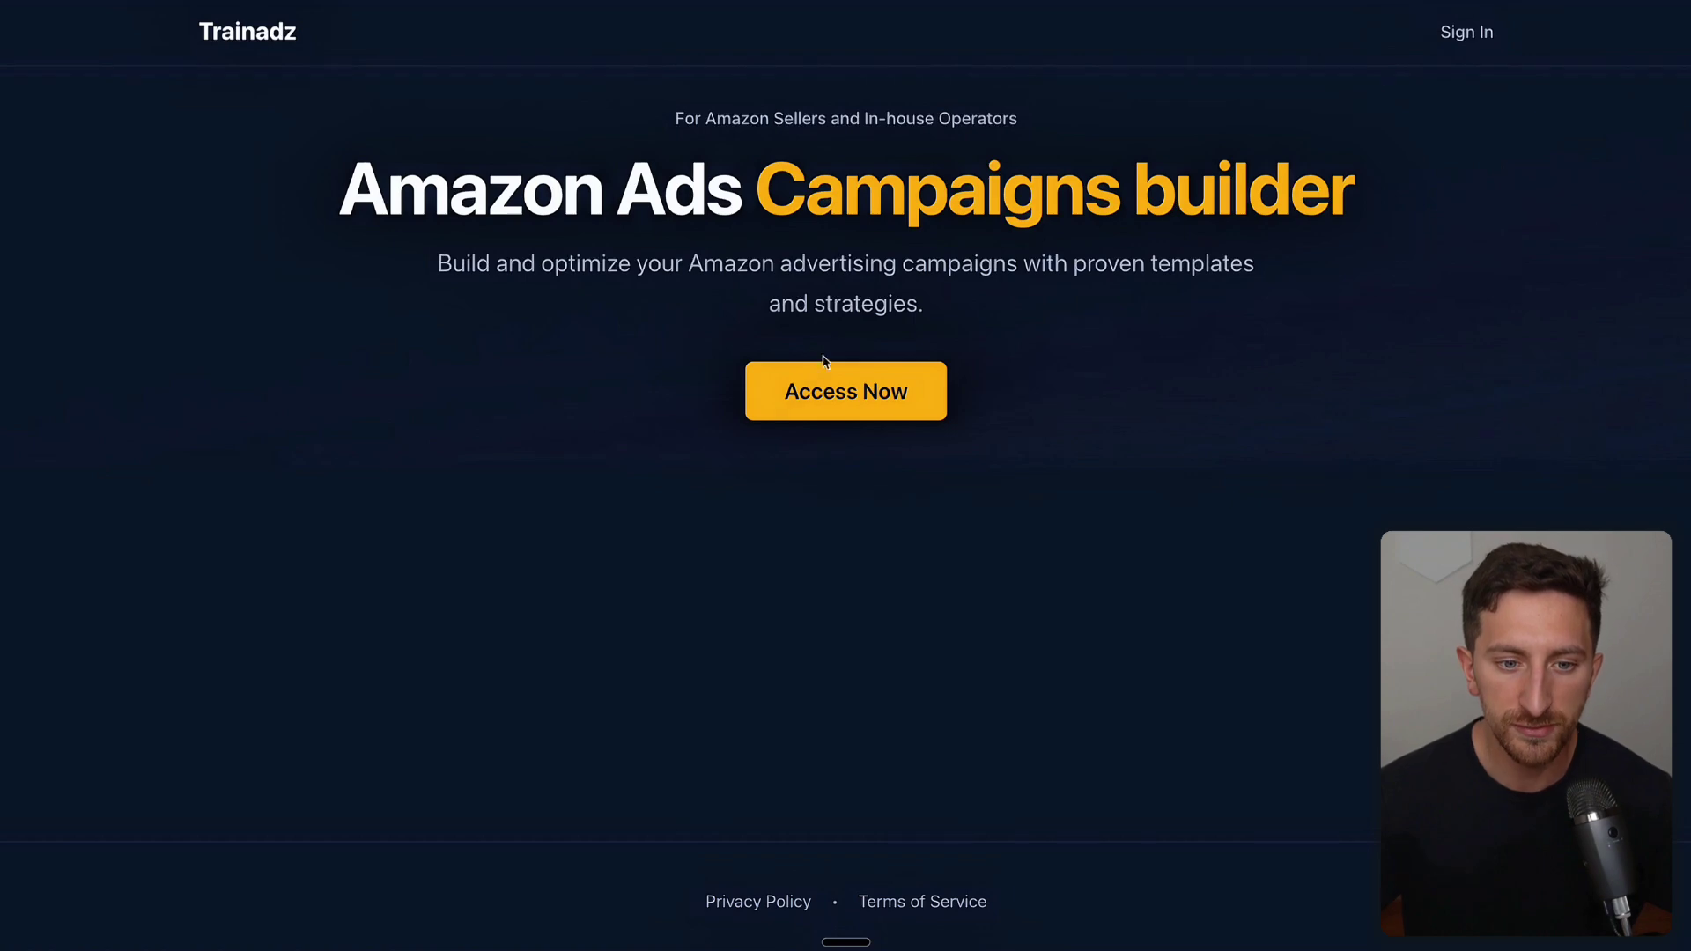
# - Sign in to Trainadz with a Google account and open the campaign template via View Template
pyautogui.click(868, 393)
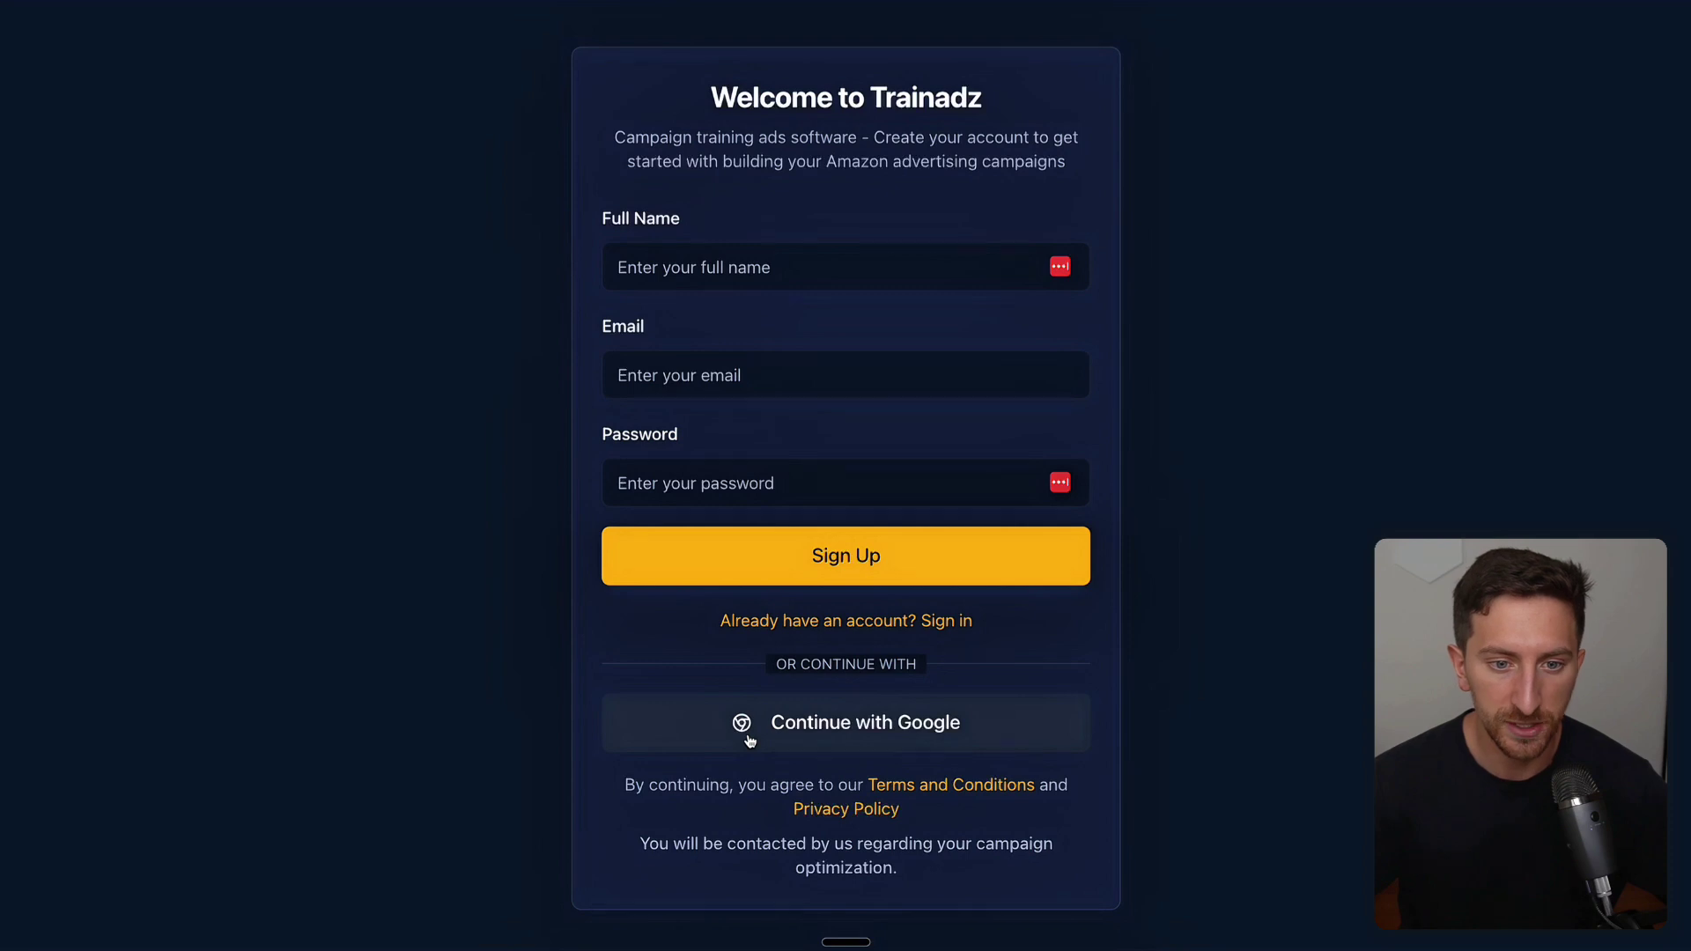
pyautogui.click(748, 738)
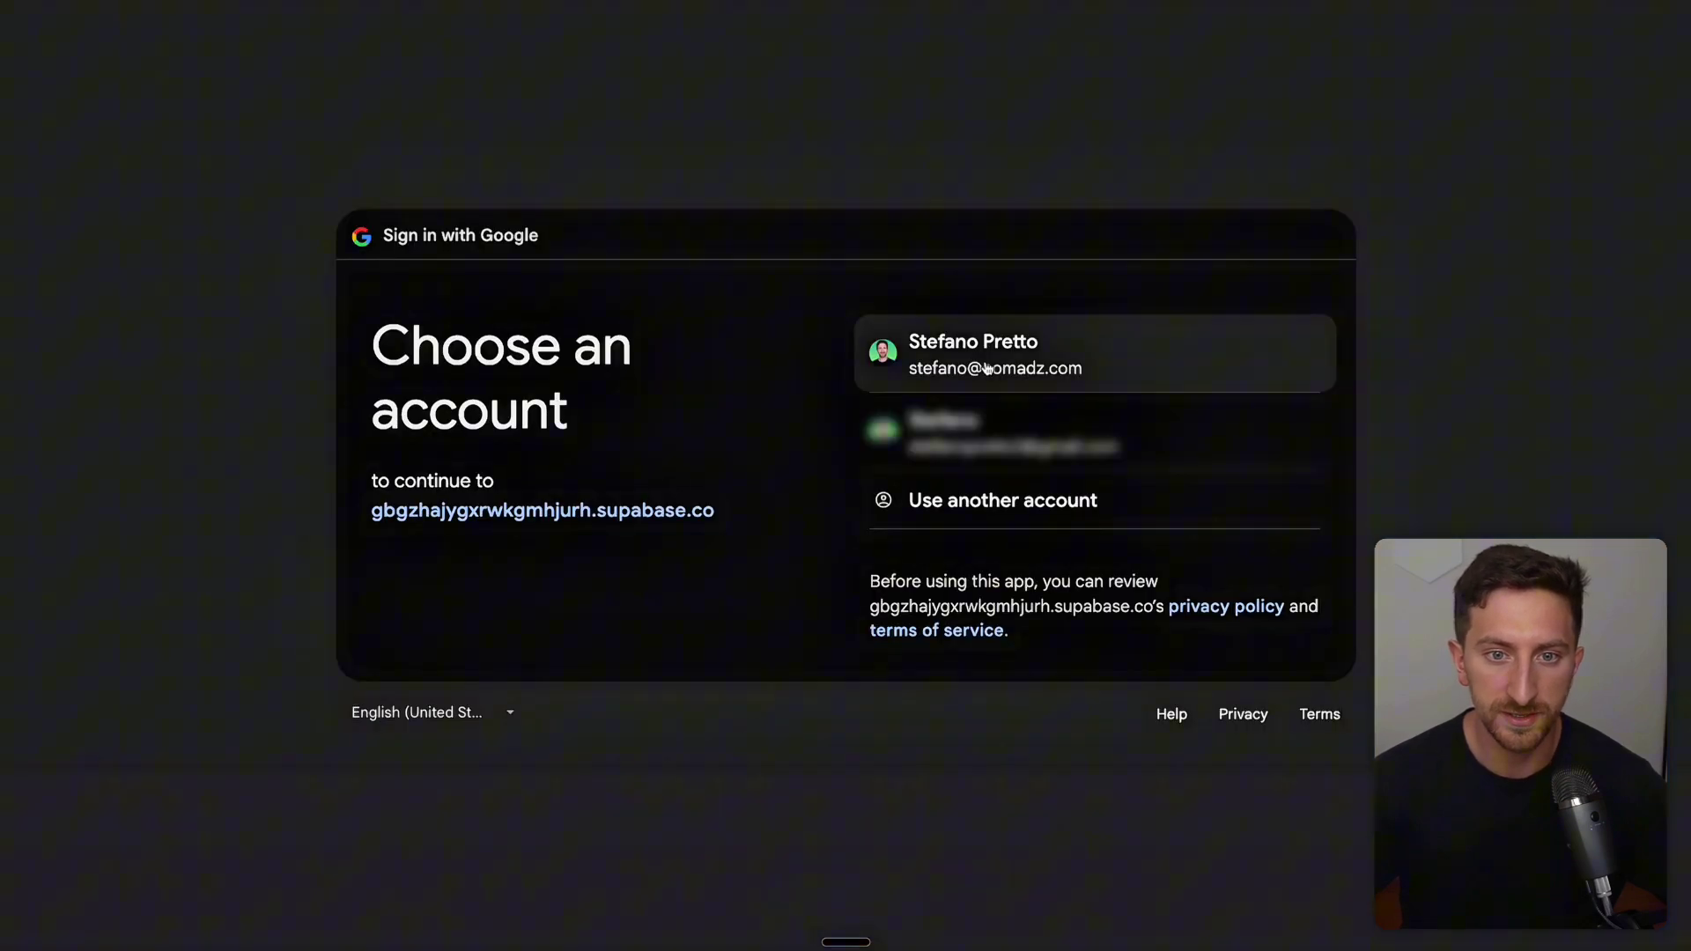
pyautogui.click(859, 361)
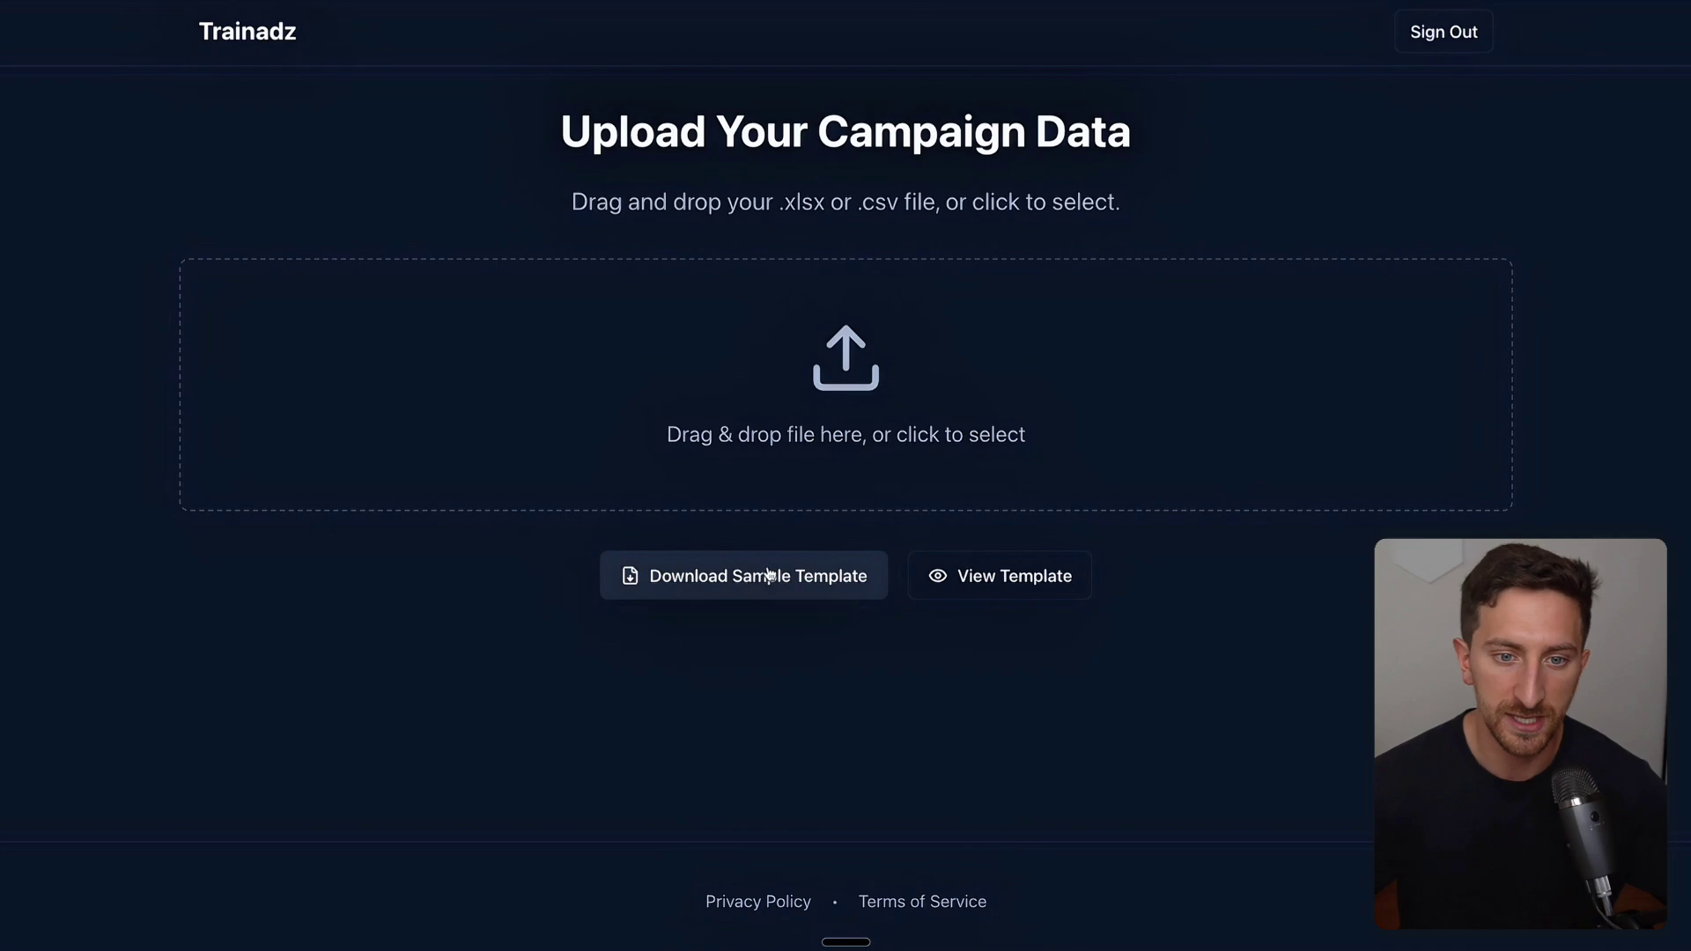
pyautogui.click(962, 591)
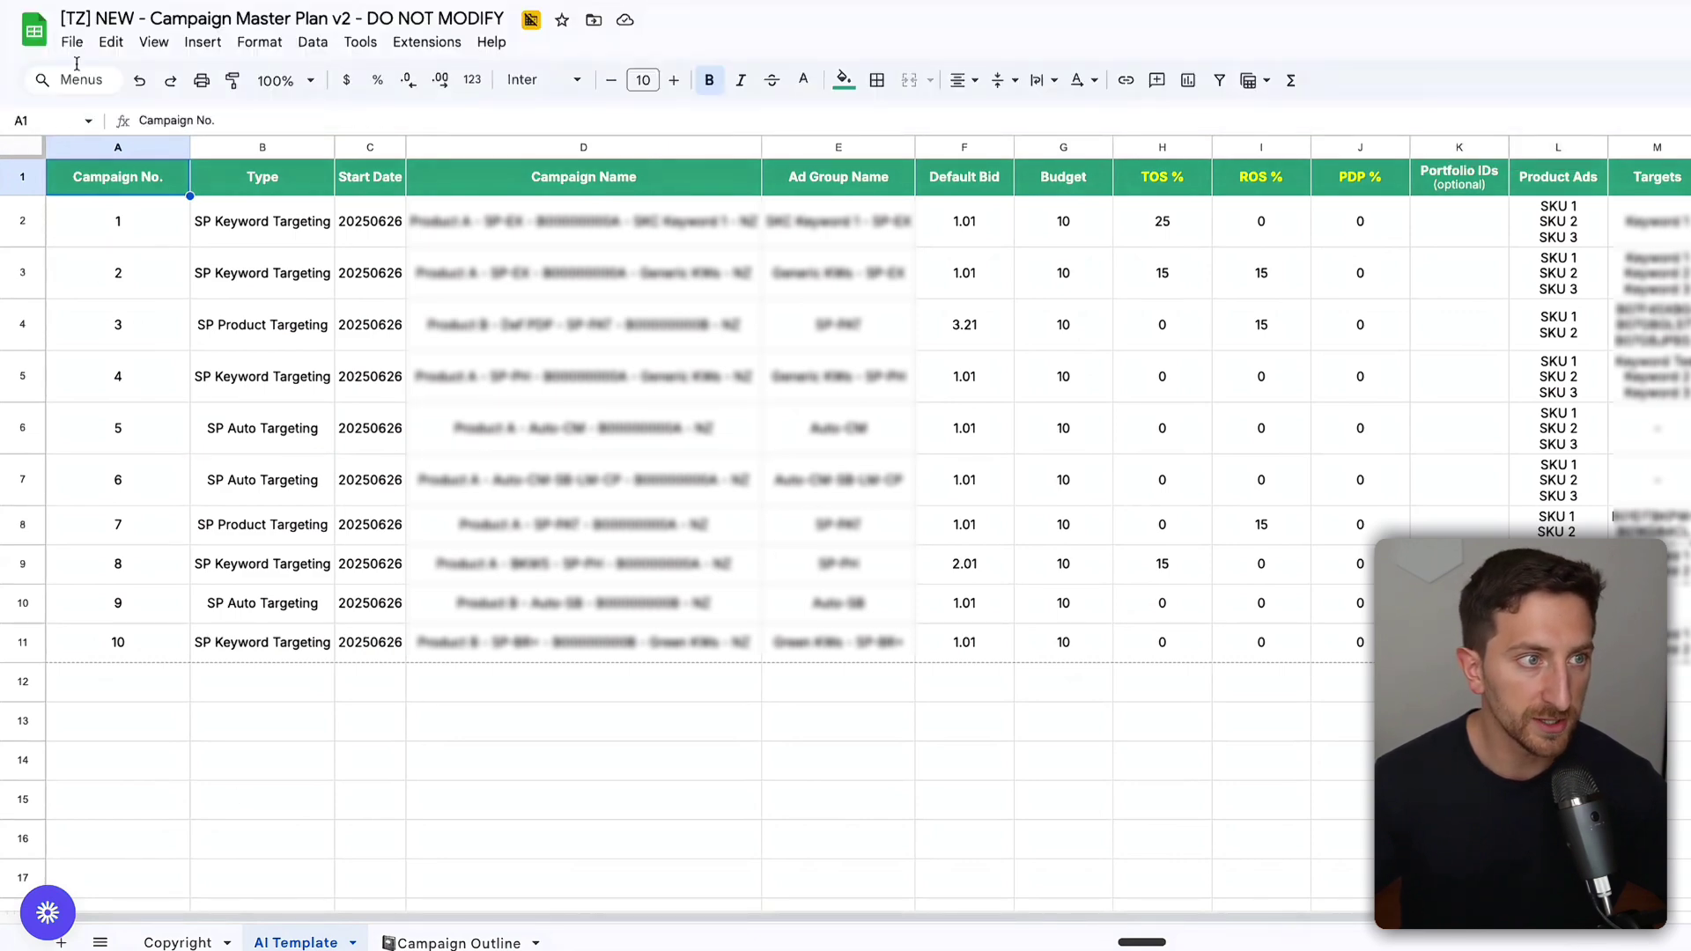
# - Save a copy of the spreadsheet named 'TEST - Campaign Master Plan v2 - DO NOT MODIFY'
pyautogui.click(73, 42)
pyautogui.click(141, 169)
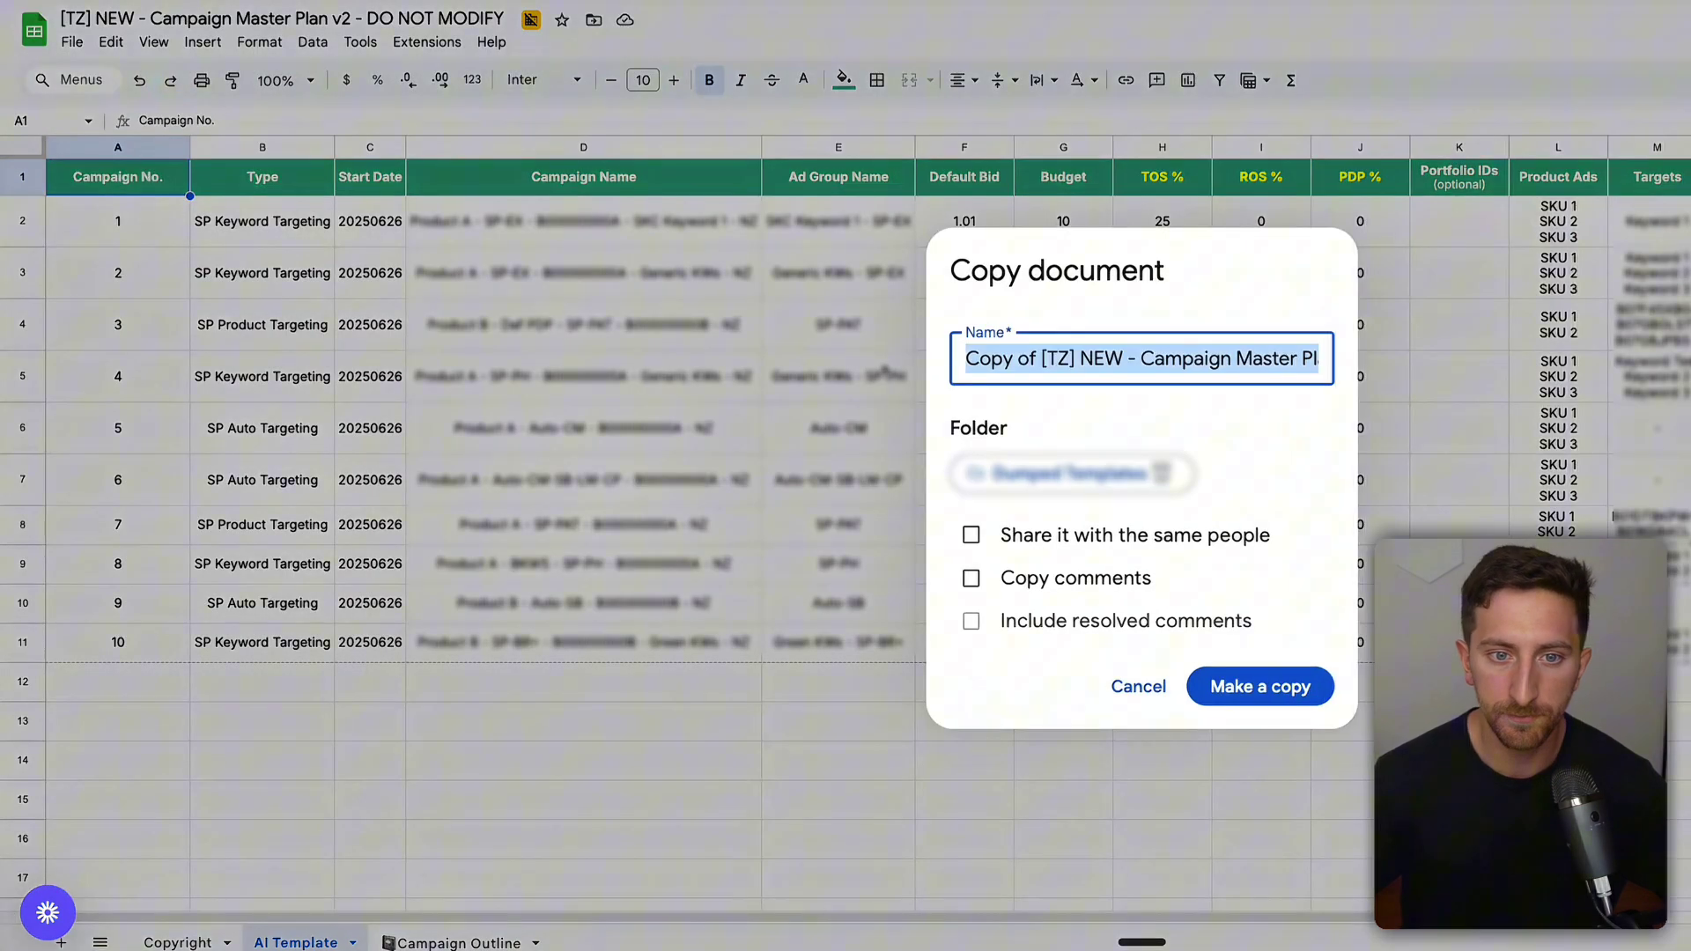
pyautogui.moveTo(1127, 358); pyautogui.dragTo(945, 365)
pyautogui.write('TEST')
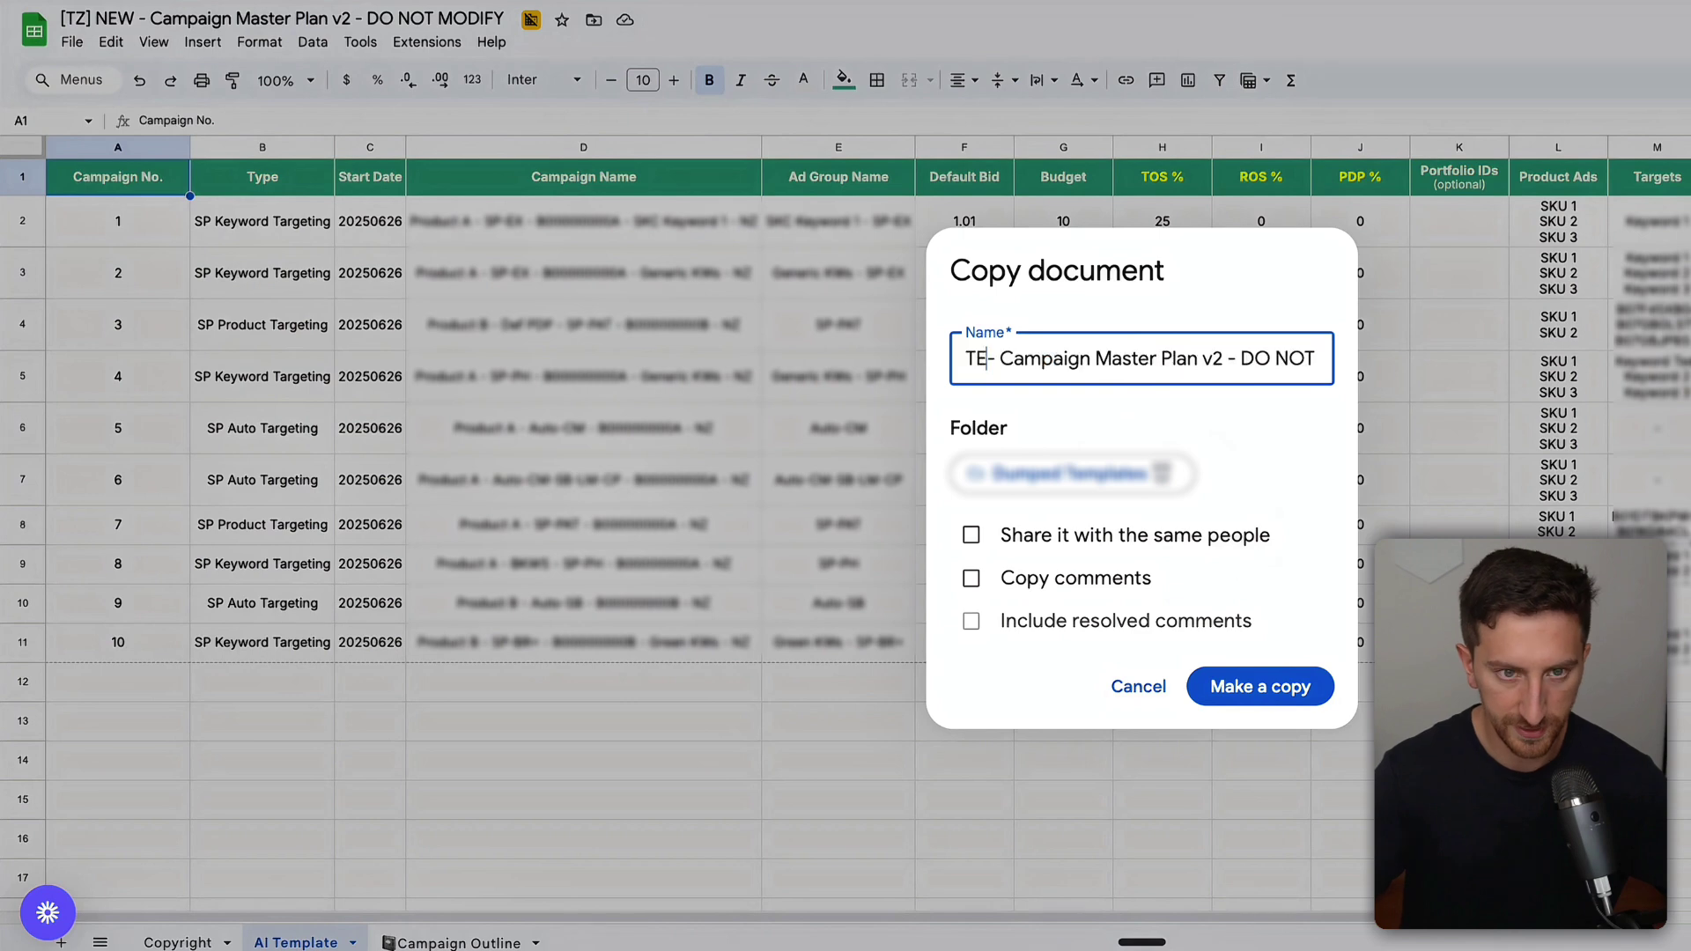
pyautogui.click(1259, 686)
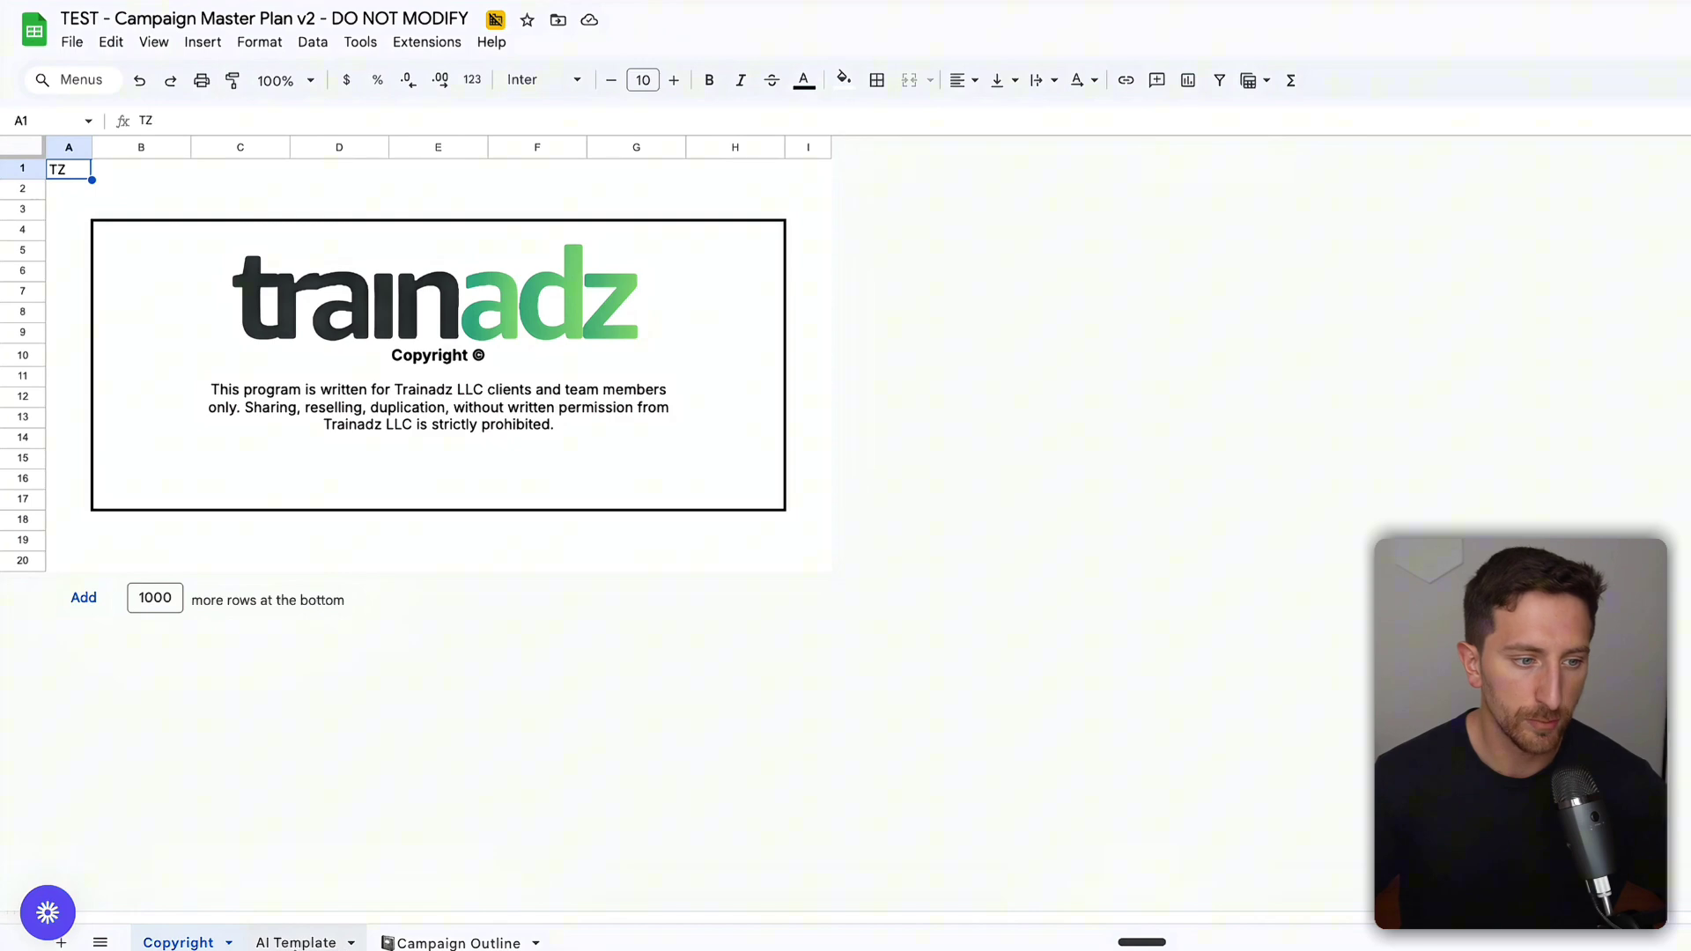
# - On Campaign Outline, change the Status in B4 through B14 from CREATE to HOLD
pyautogui.click(293, 942)
pyautogui.click(432, 943)
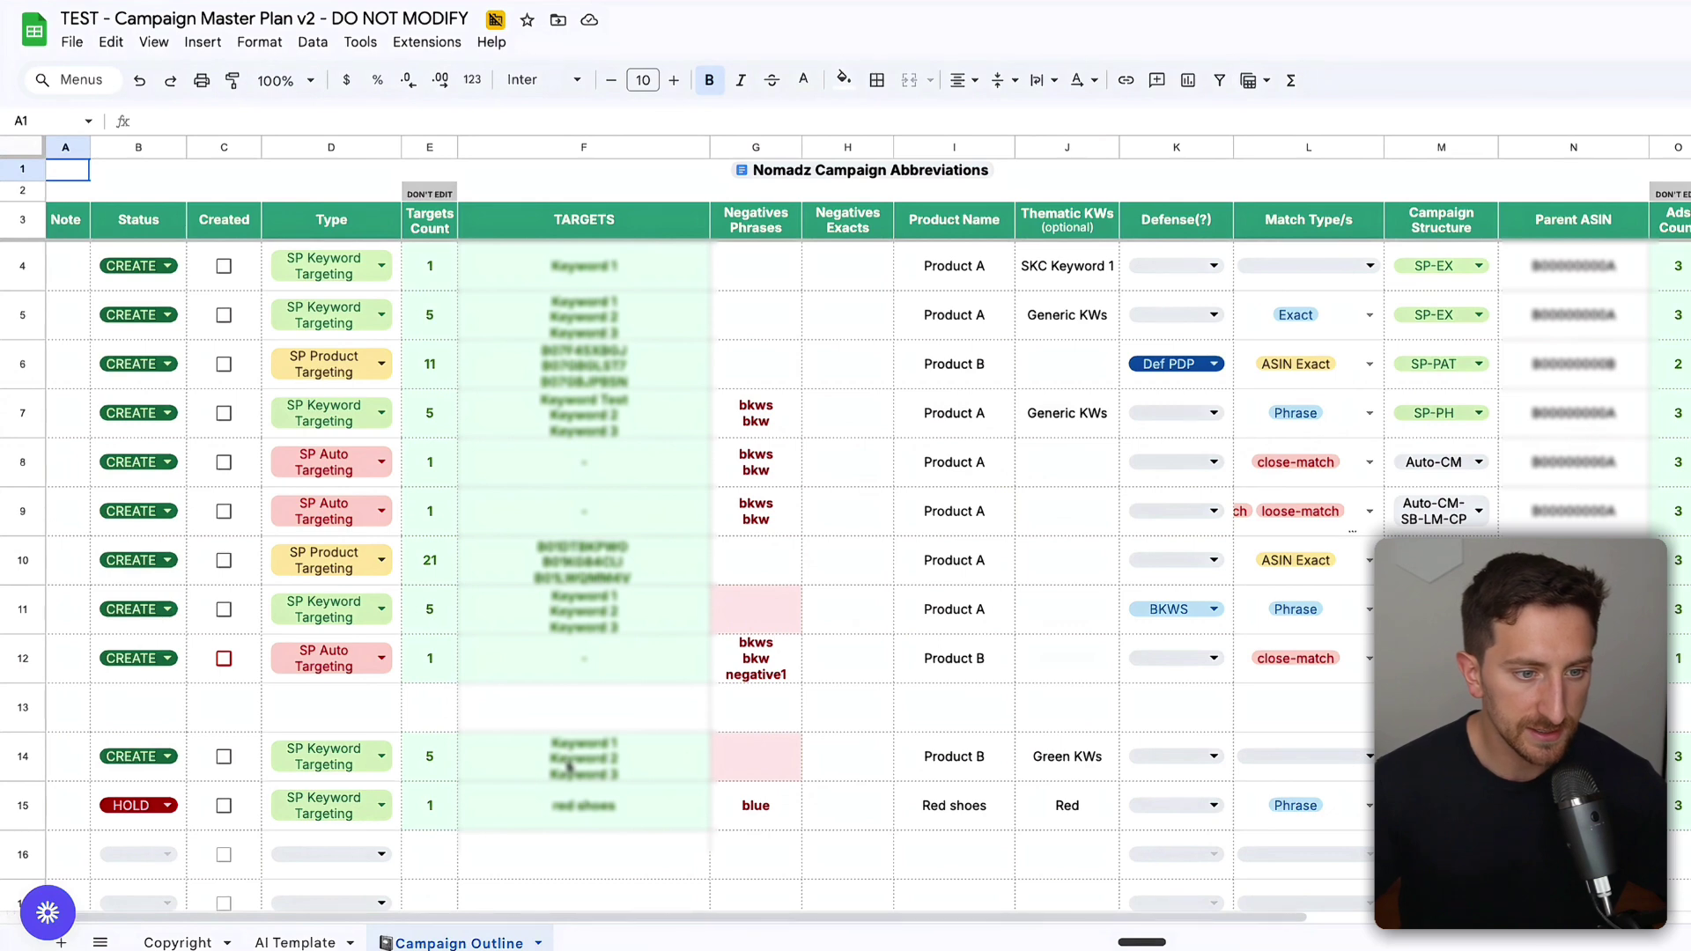
pyautogui.click(158, 267)
pyautogui.click(161, 270)
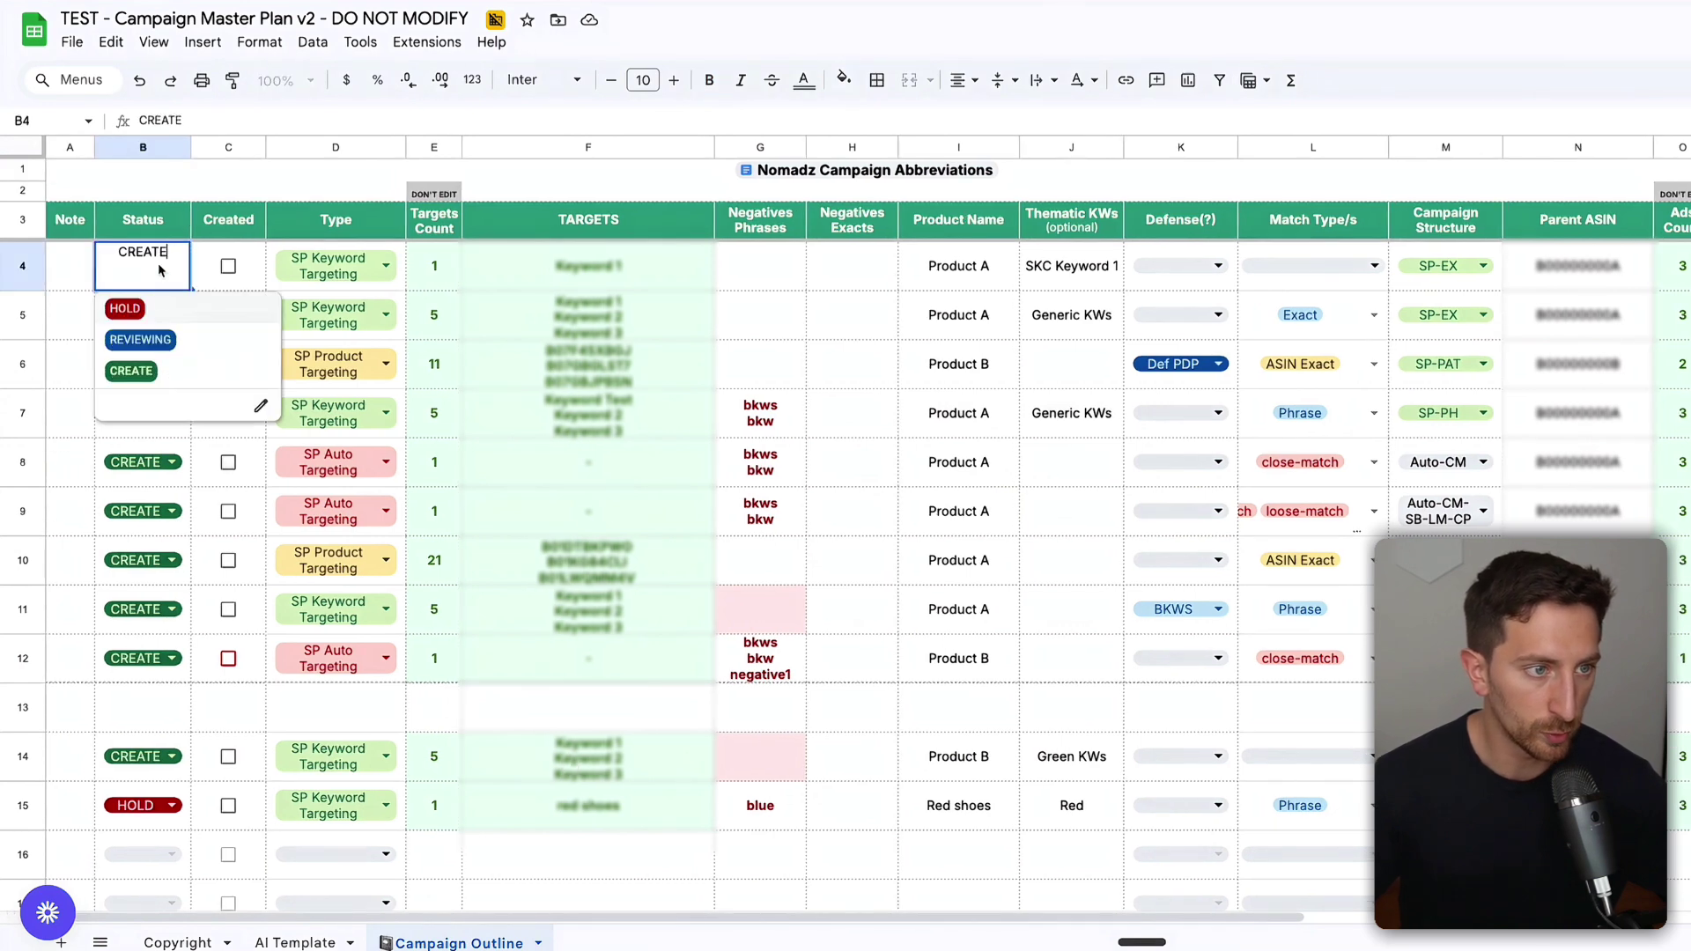
pyautogui.click(141, 310)
pyautogui.moveTo(191, 289); pyautogui.dragTo(187, 779)
pyautogui.click(610, 760)
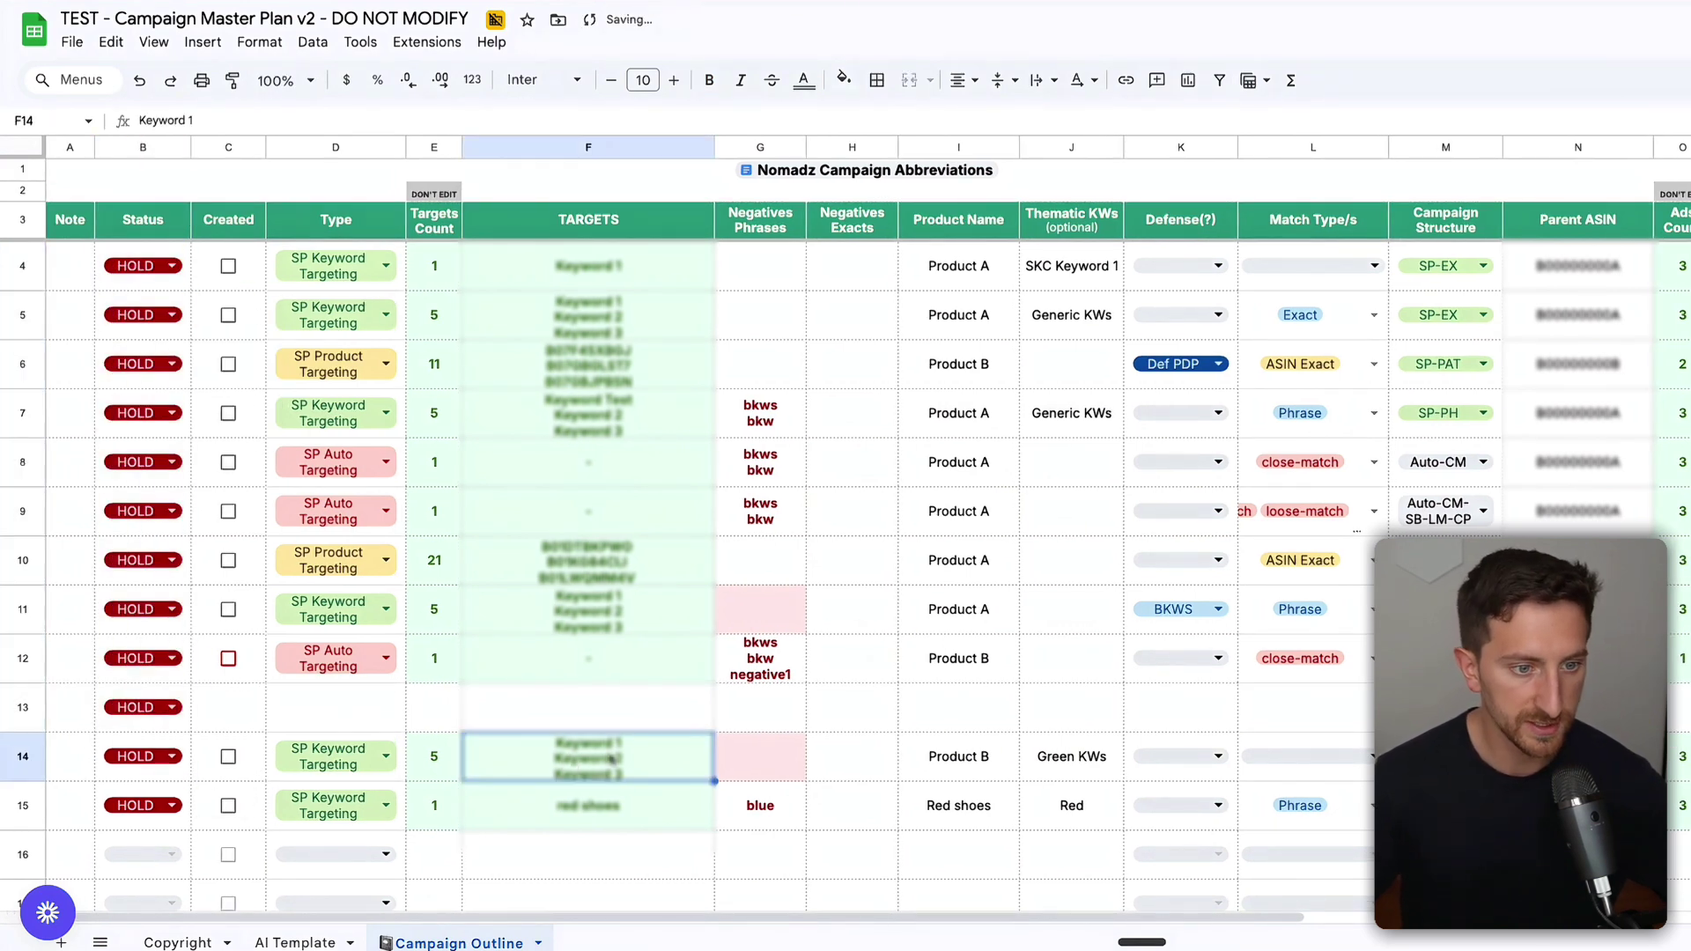
# - Confirm the AI Template sheet no longer lists the campaigns
pyautogui.click(296, 942)
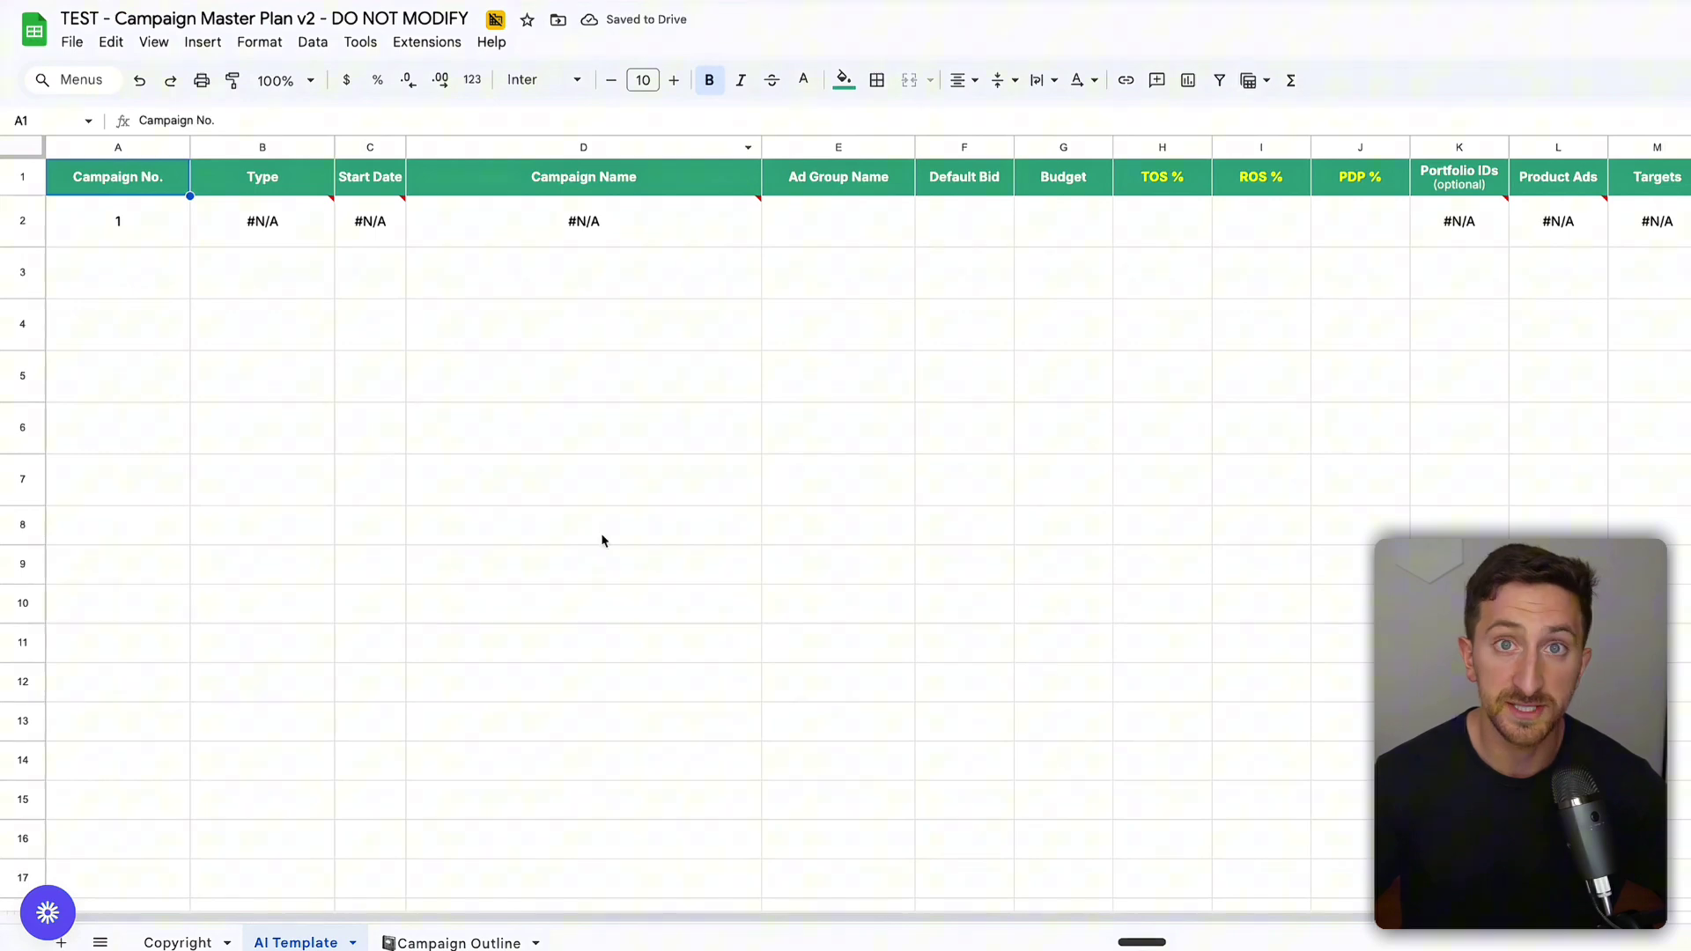
pyautogui.click(457, 942)
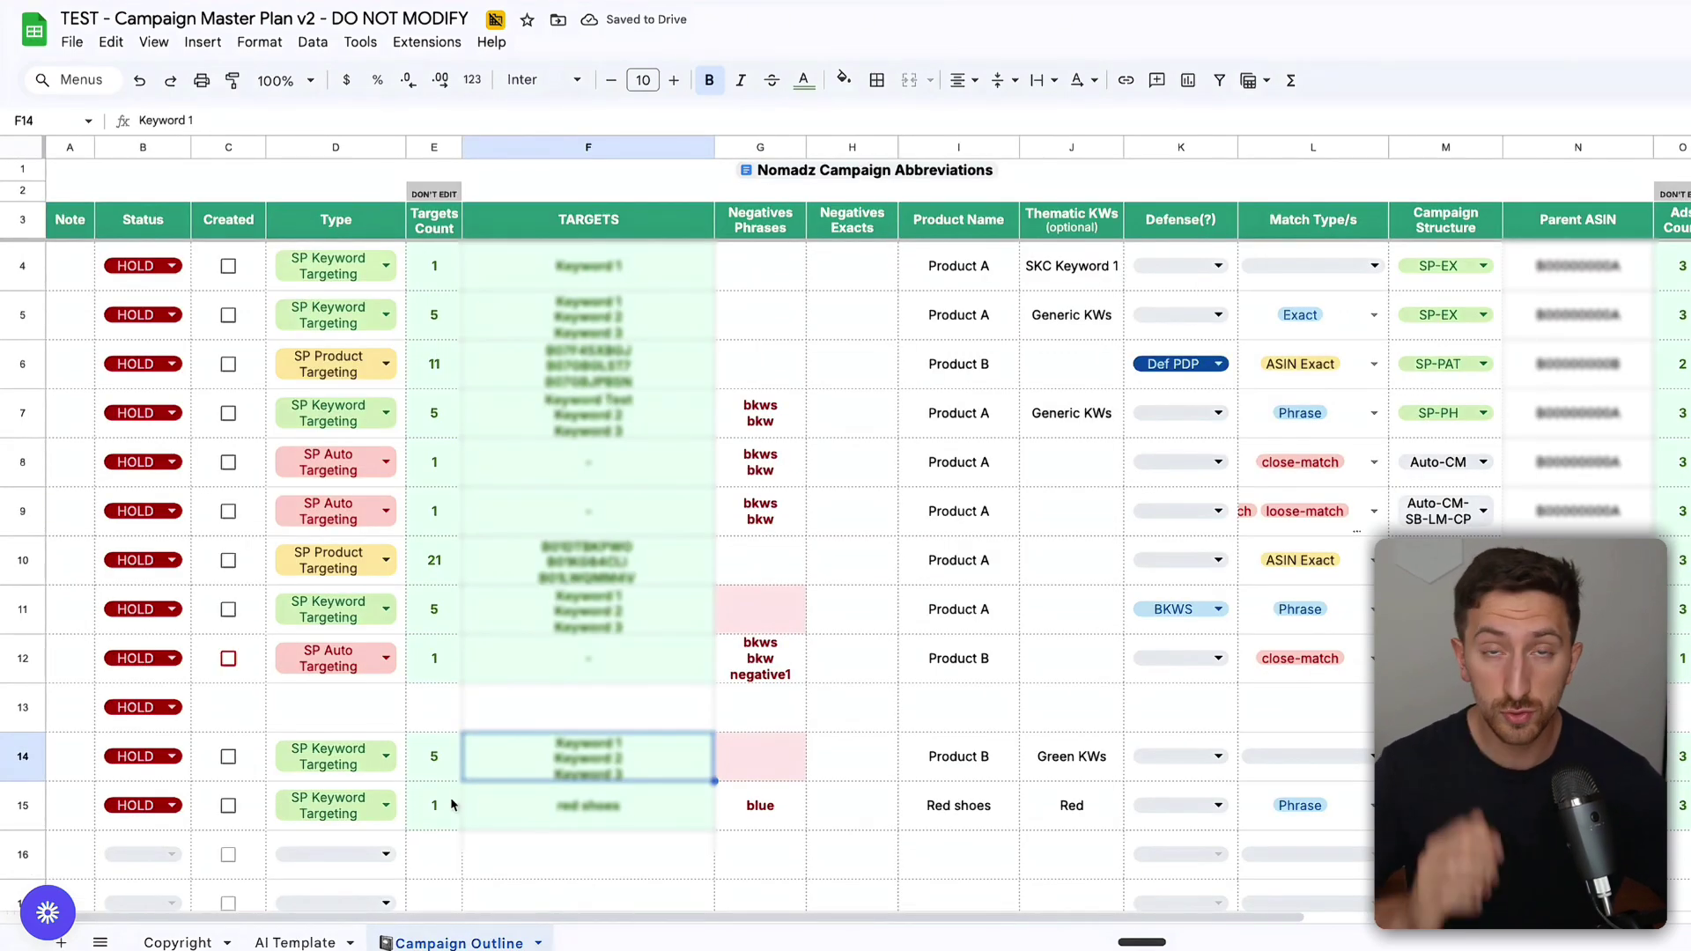
pyautogui.scroll(-1, 451, 805)
# - Make row 16 an SP Keyword Targeting campaign with target 'blue shoes'
pyautogui.click(631, 779)
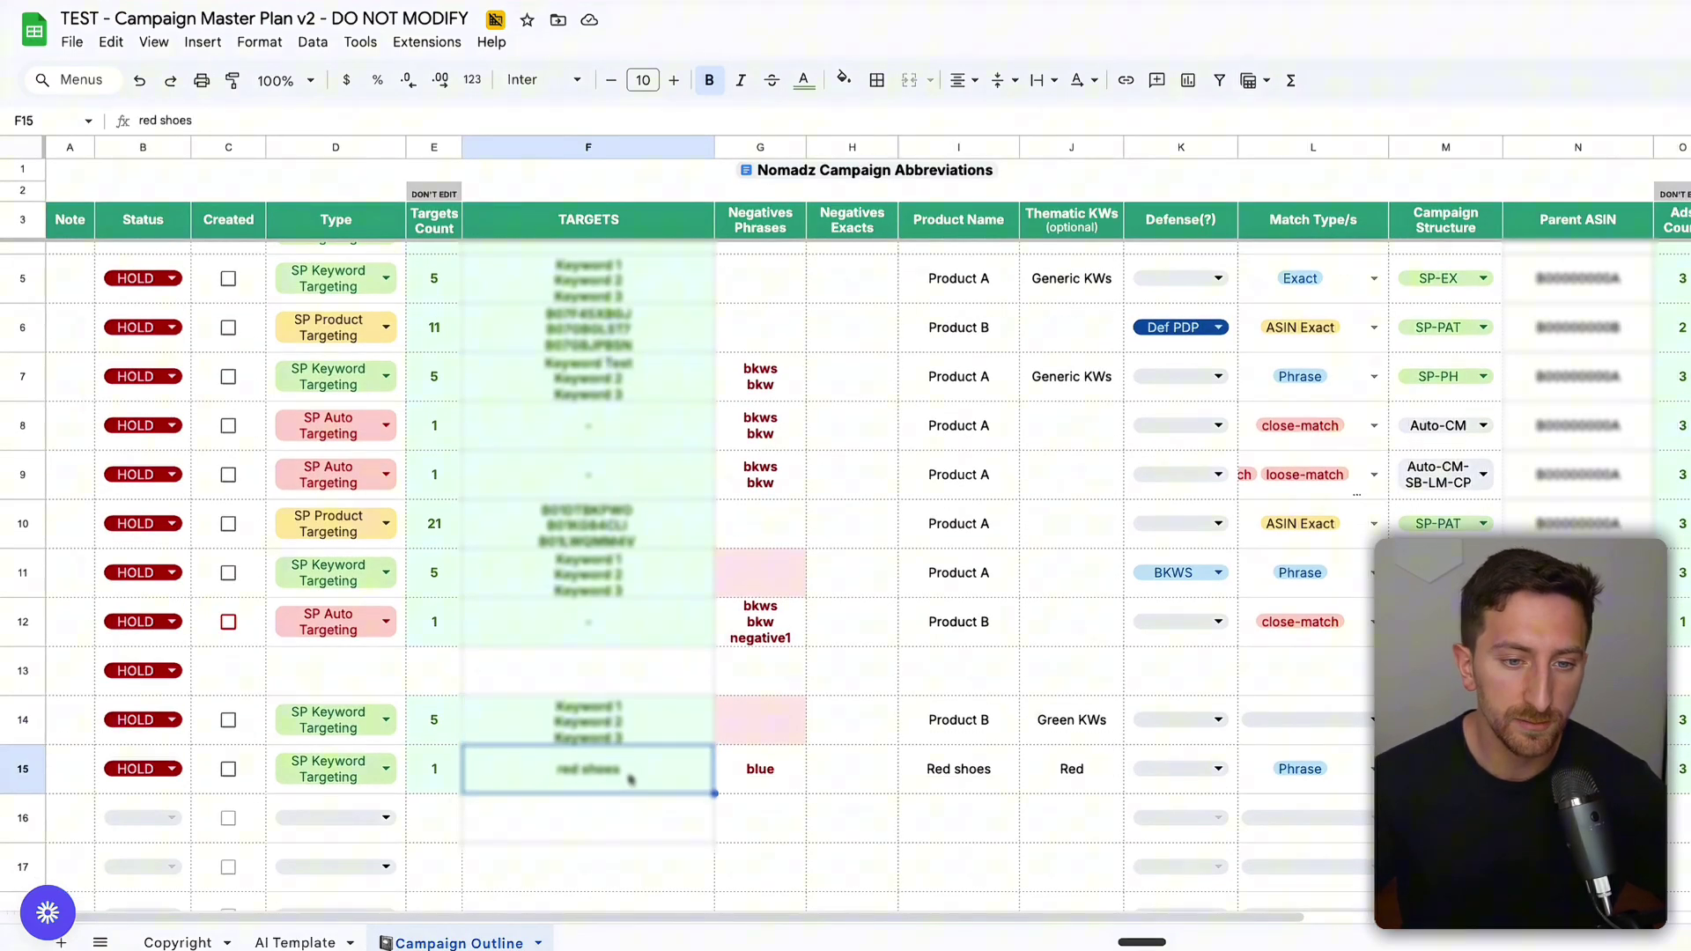
pyautogui.scroll(-1, 377, 775)
pyautogui.click(377, 762)
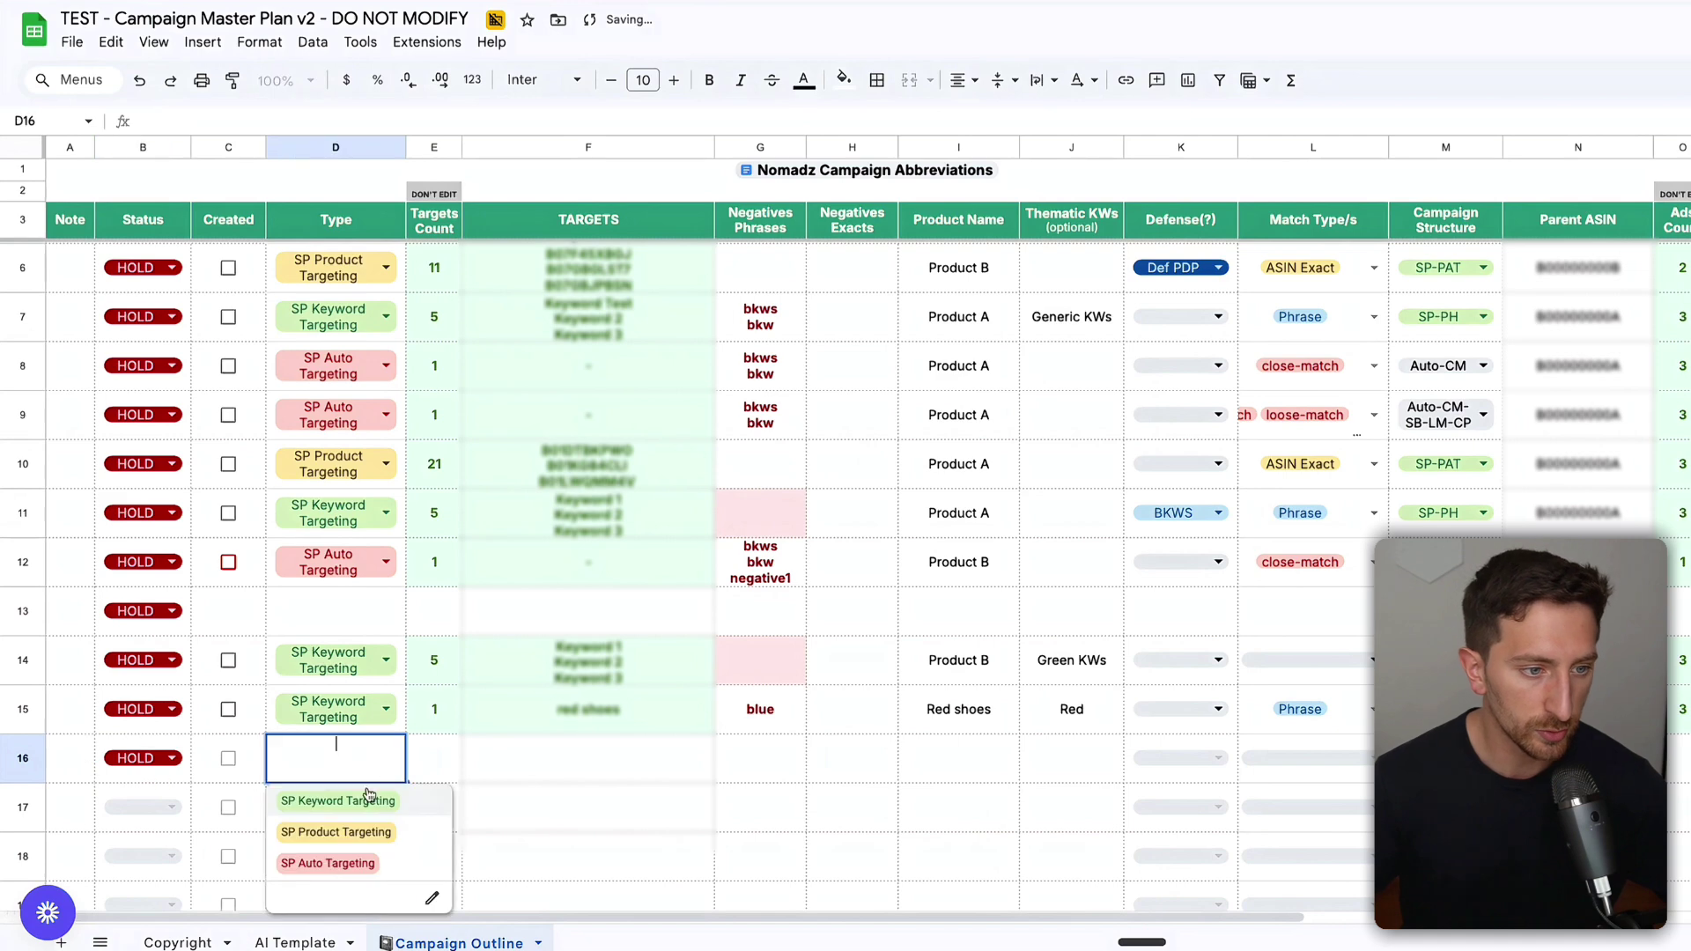
pyautogui.click(366, 802)
pyautogui.click(446, 770)
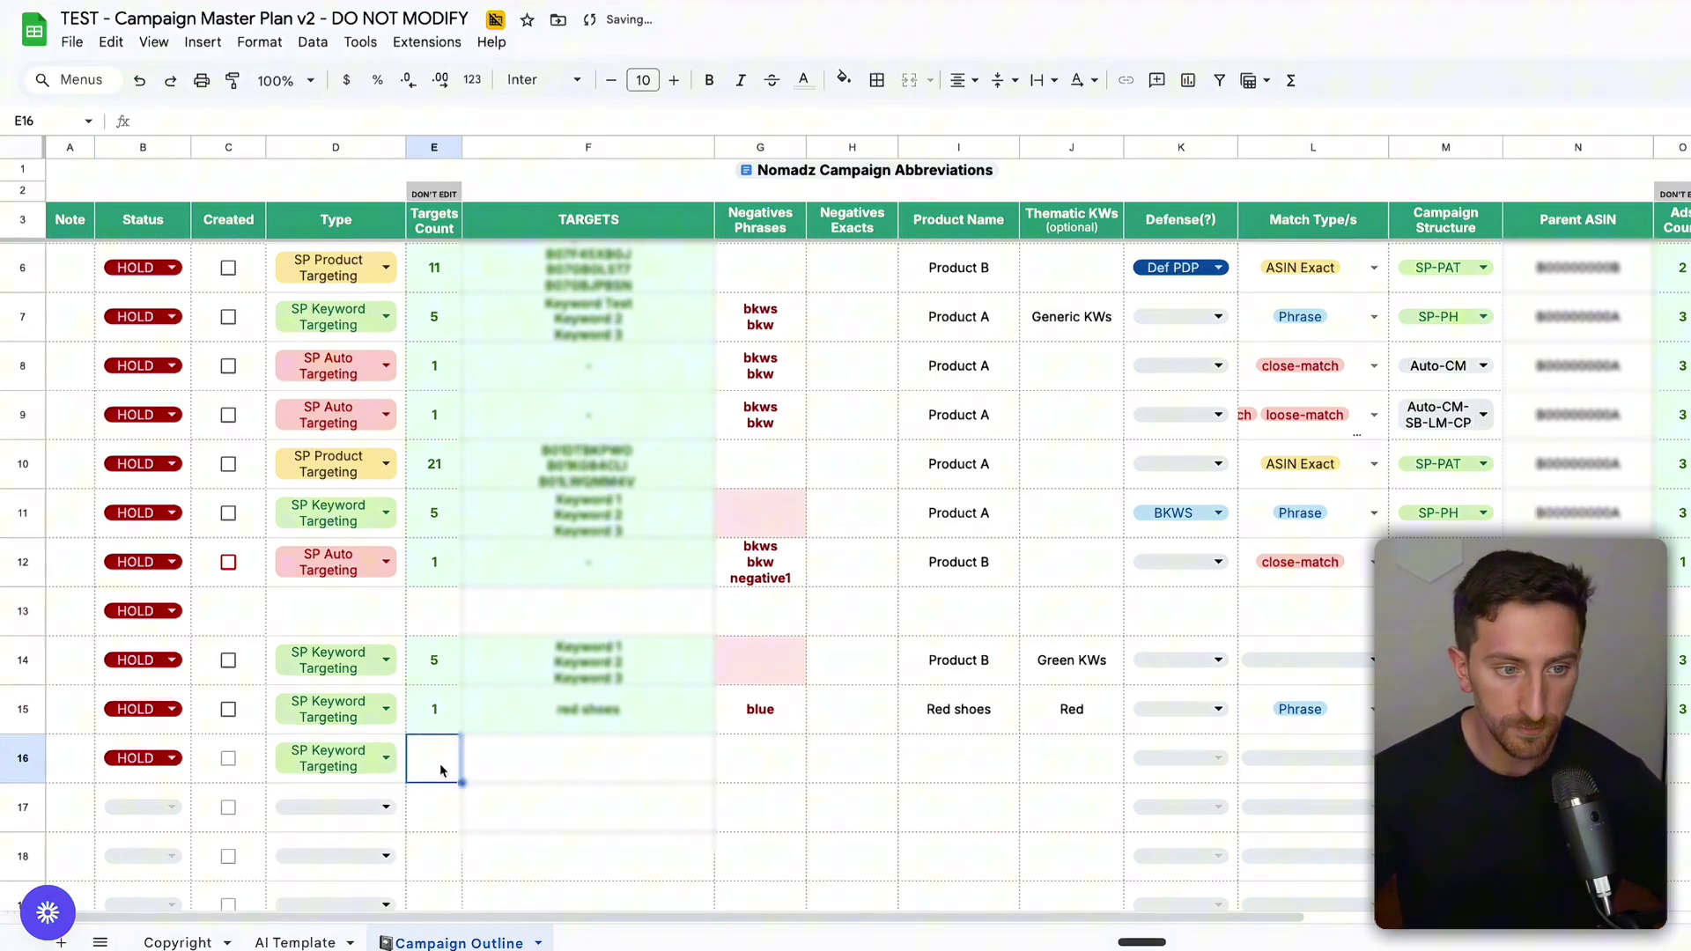
pyautogui.moveTo(444, 192); pyautogui.dragTo(471, 711)
pyautogui.scroll(-3, 450, 843)
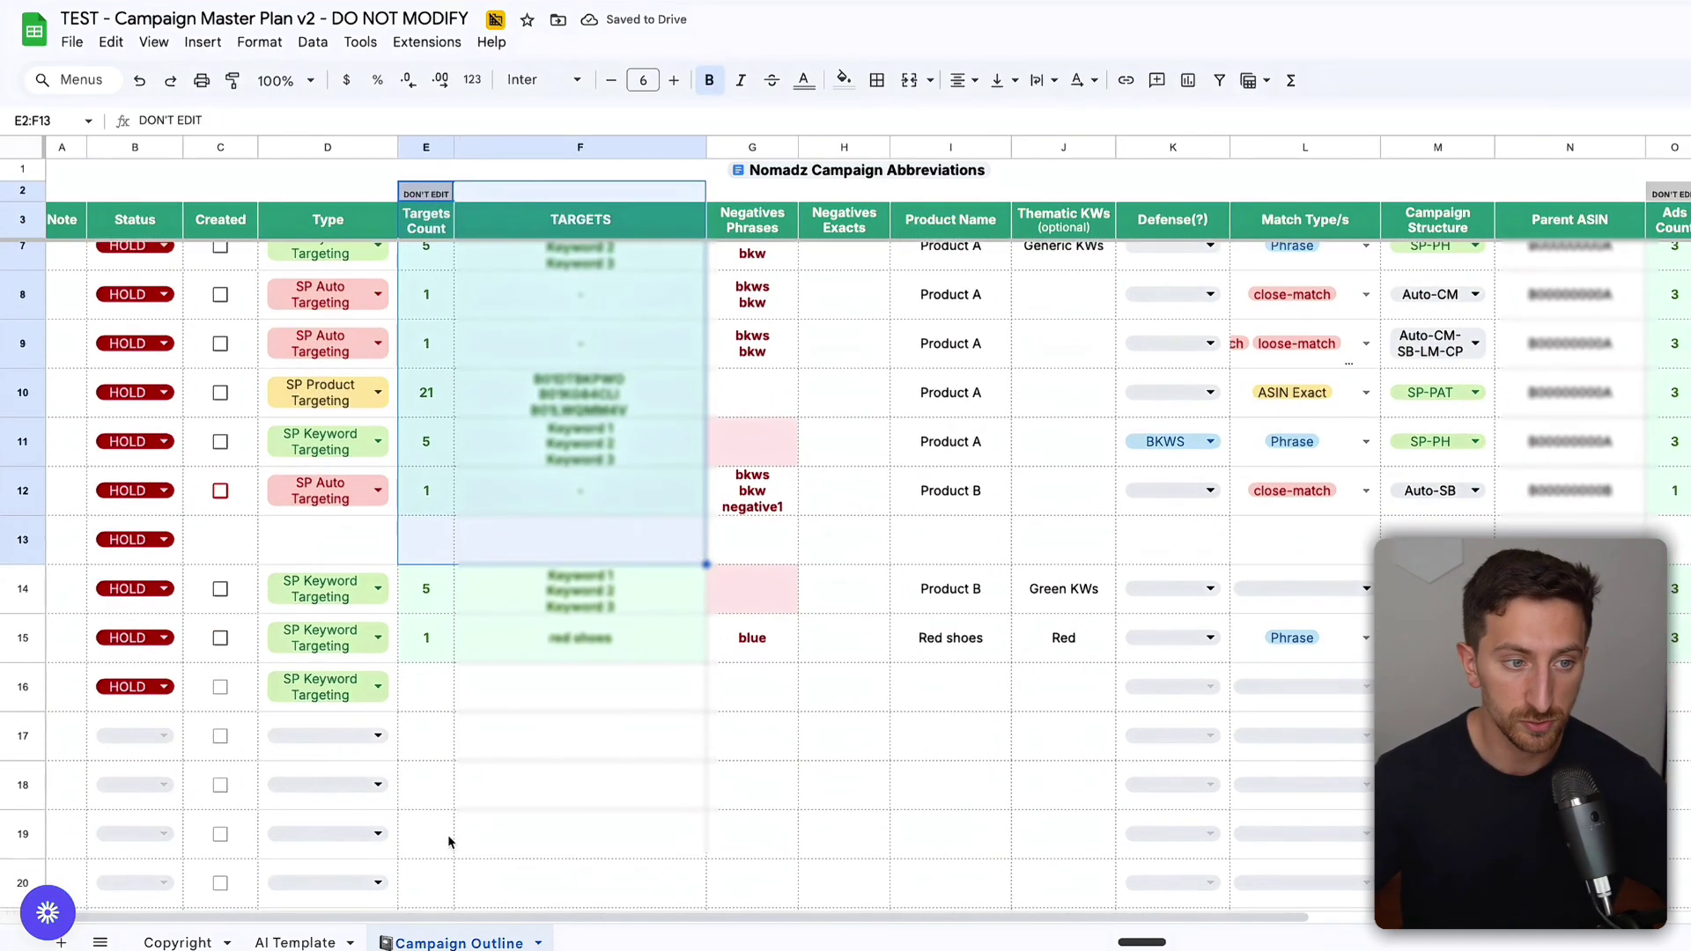
pyautogui.click(445, 696)
pyautogui.click(577, 707)
pyautogui.write('b')
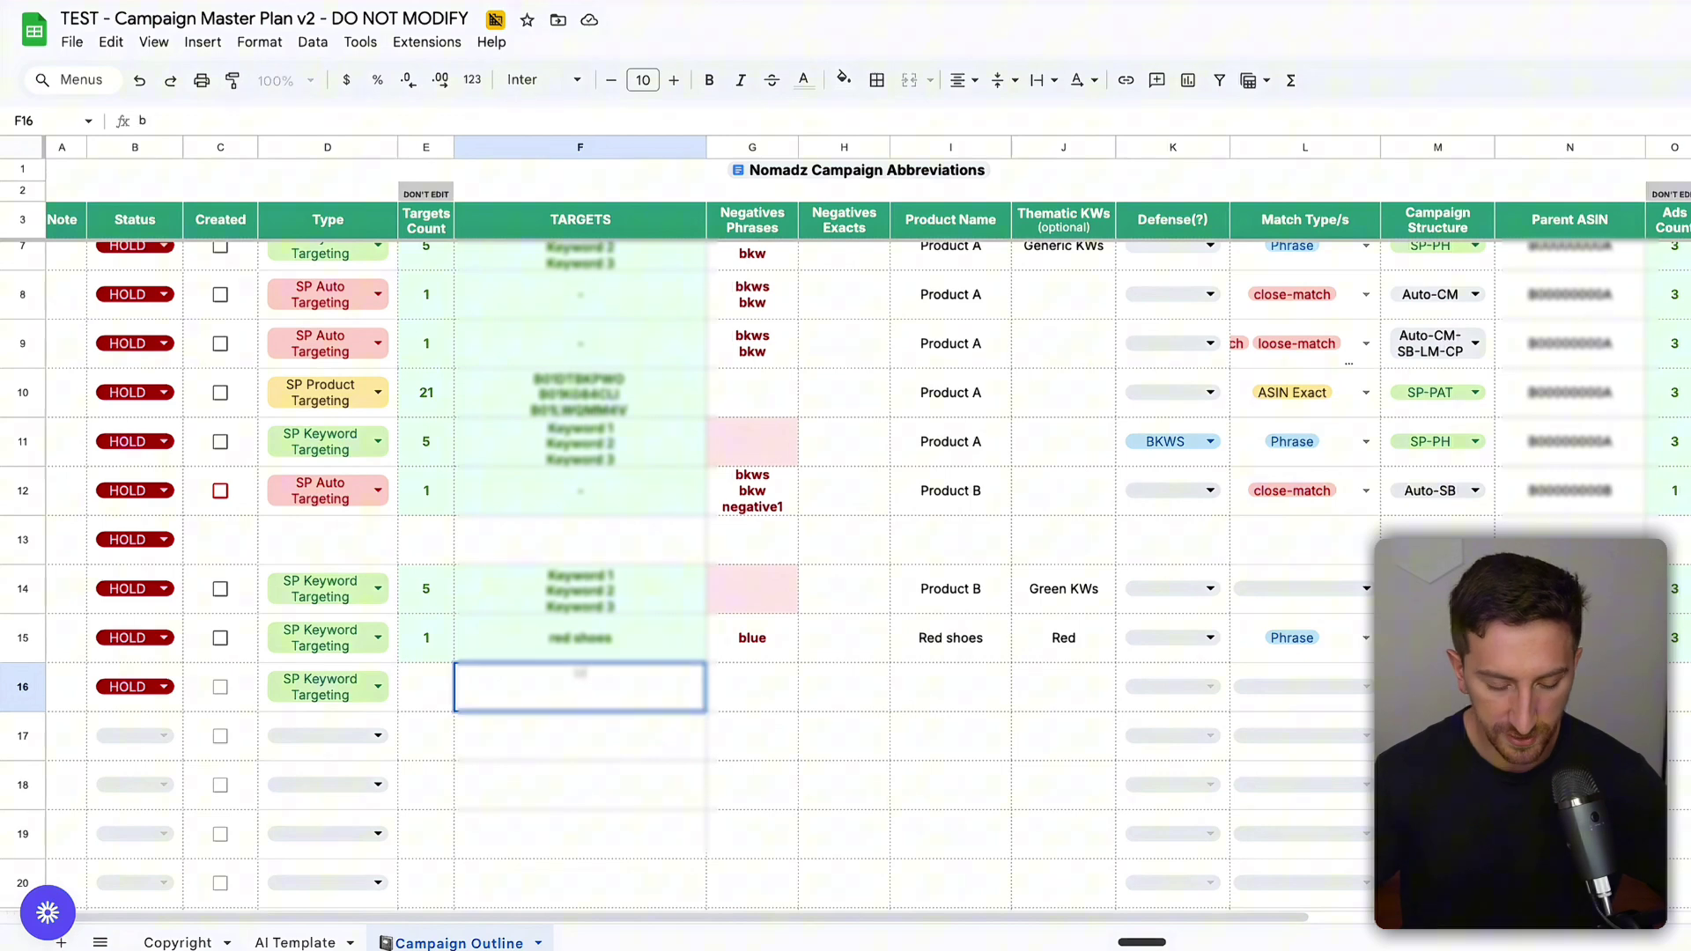
pyautogui.write('lue shoes')
pyautogui.press('Return')
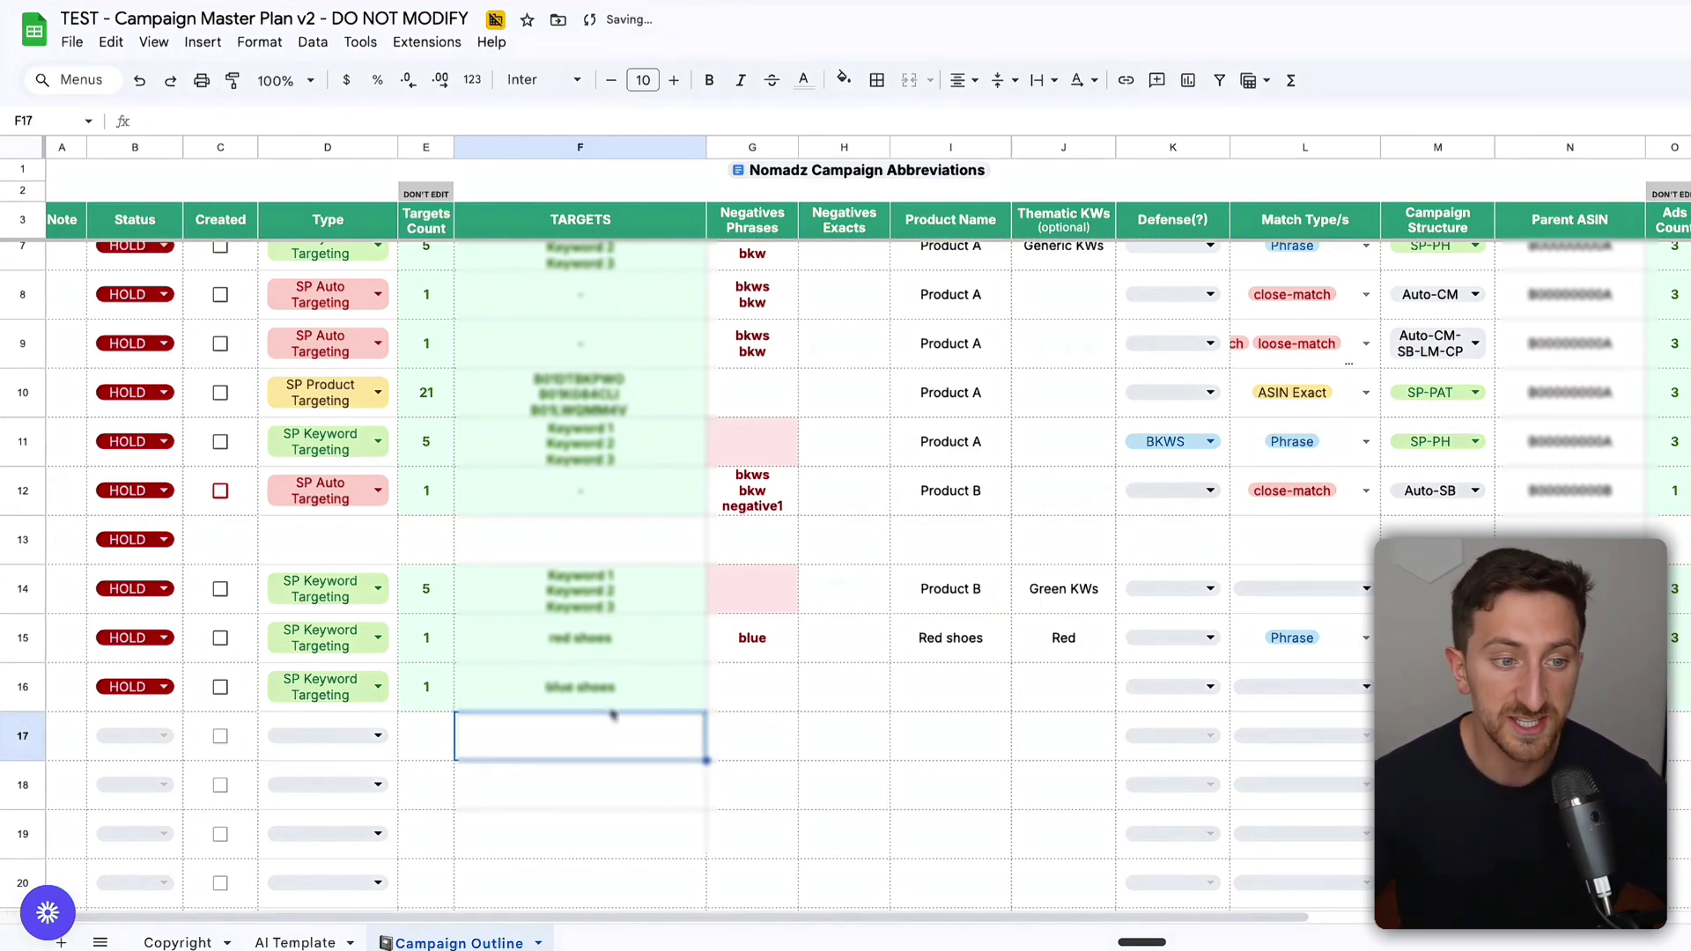
pyautogui.click(607, 708)
# - Add negative phrase 'red' and negative exact 'women' to row 16
pyautogui.click(738, 707)
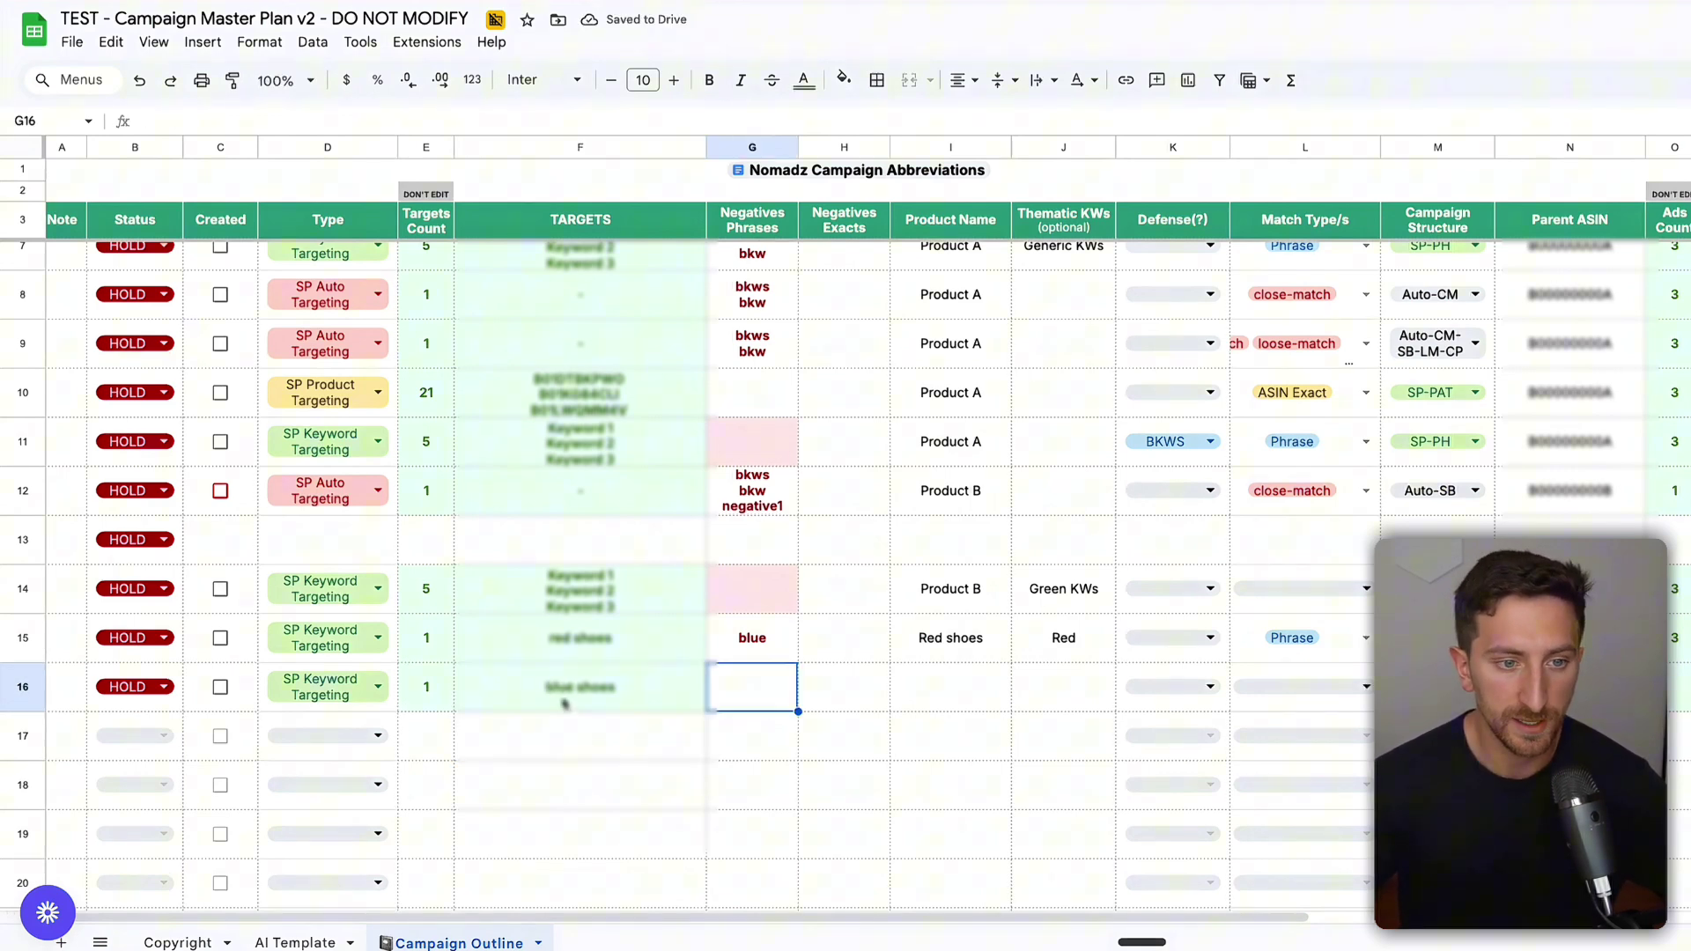
pyautogui.write('red')
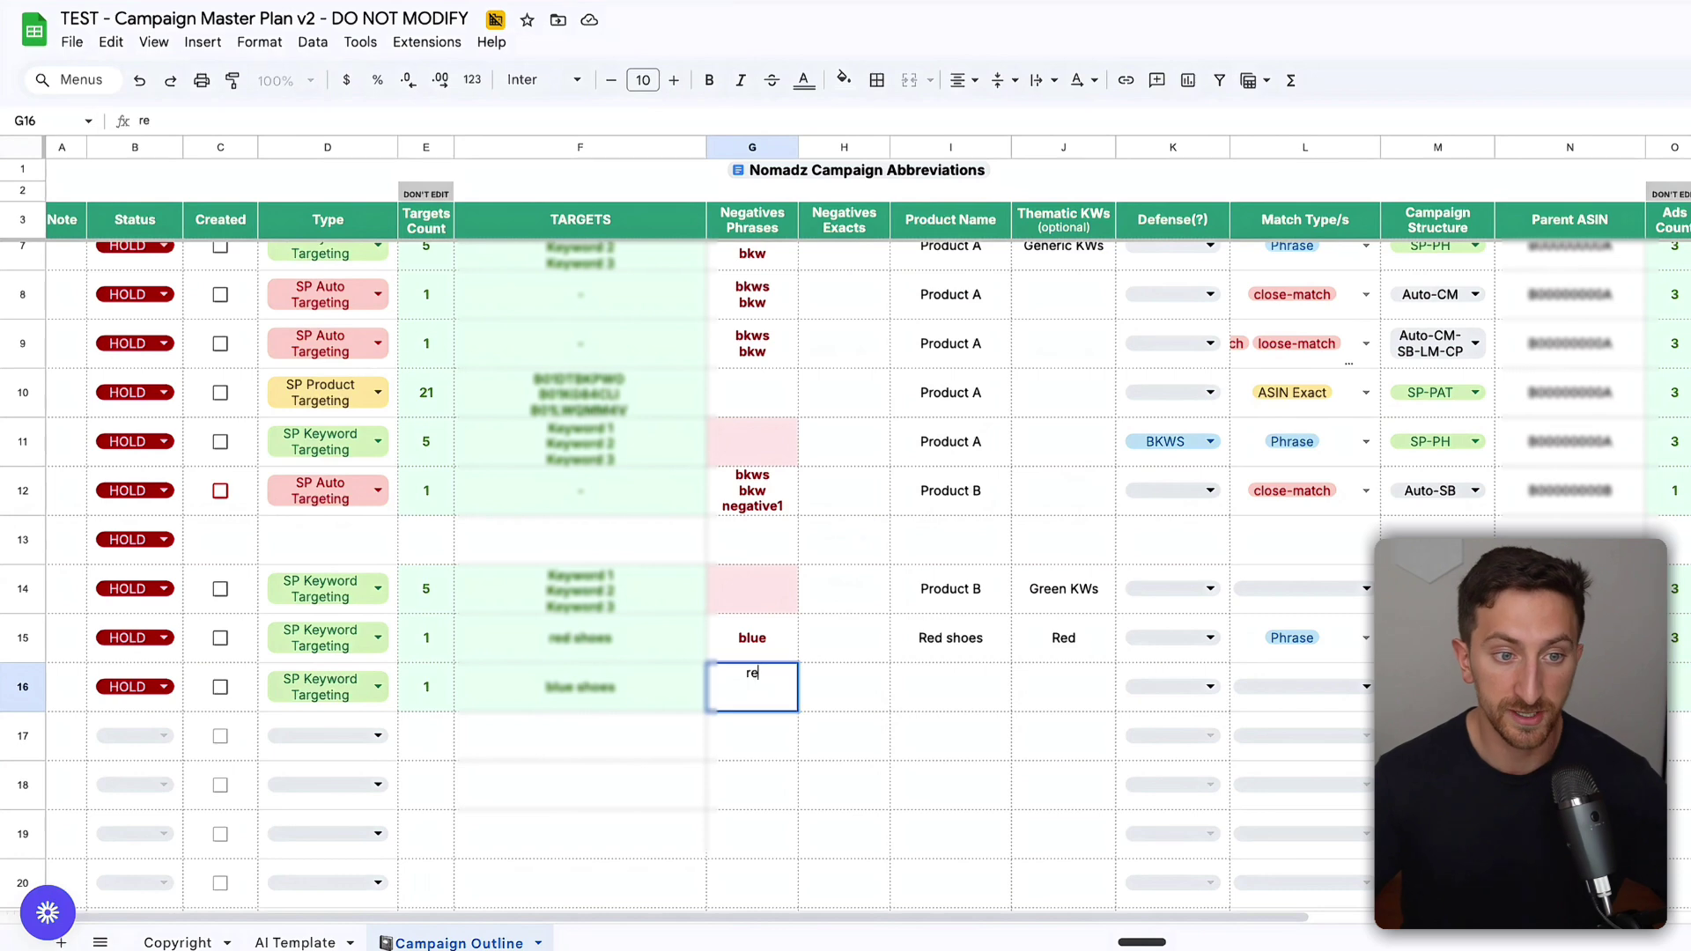
pyautogui.press('Return')
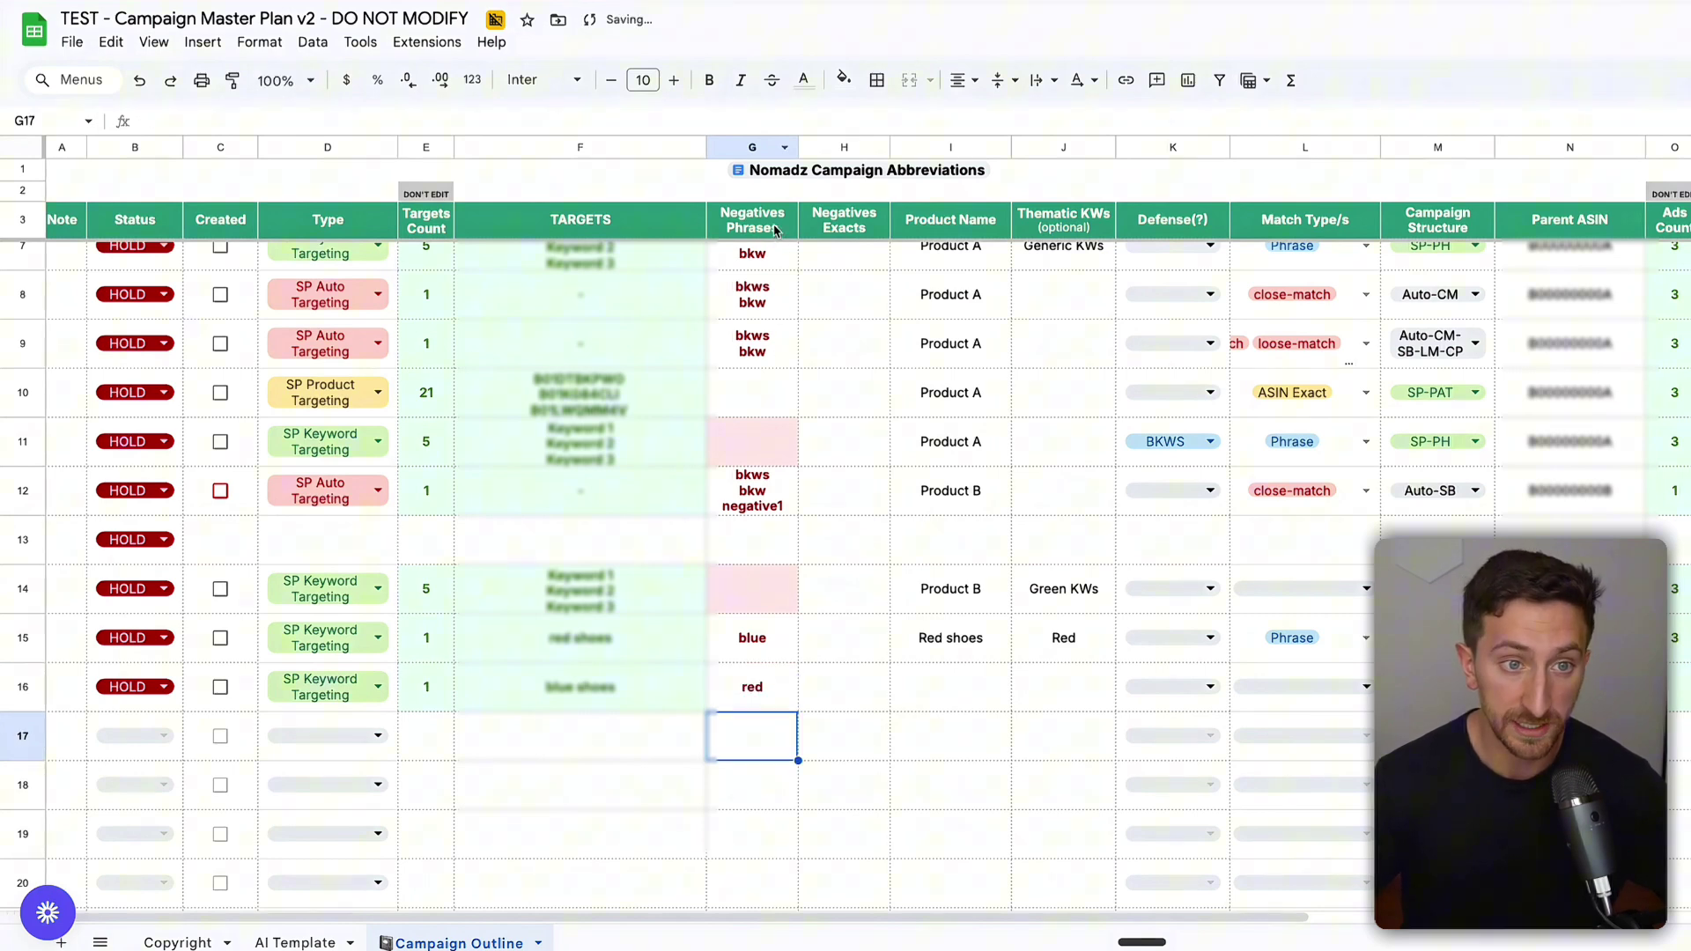
pyautogui.click(850, 703)
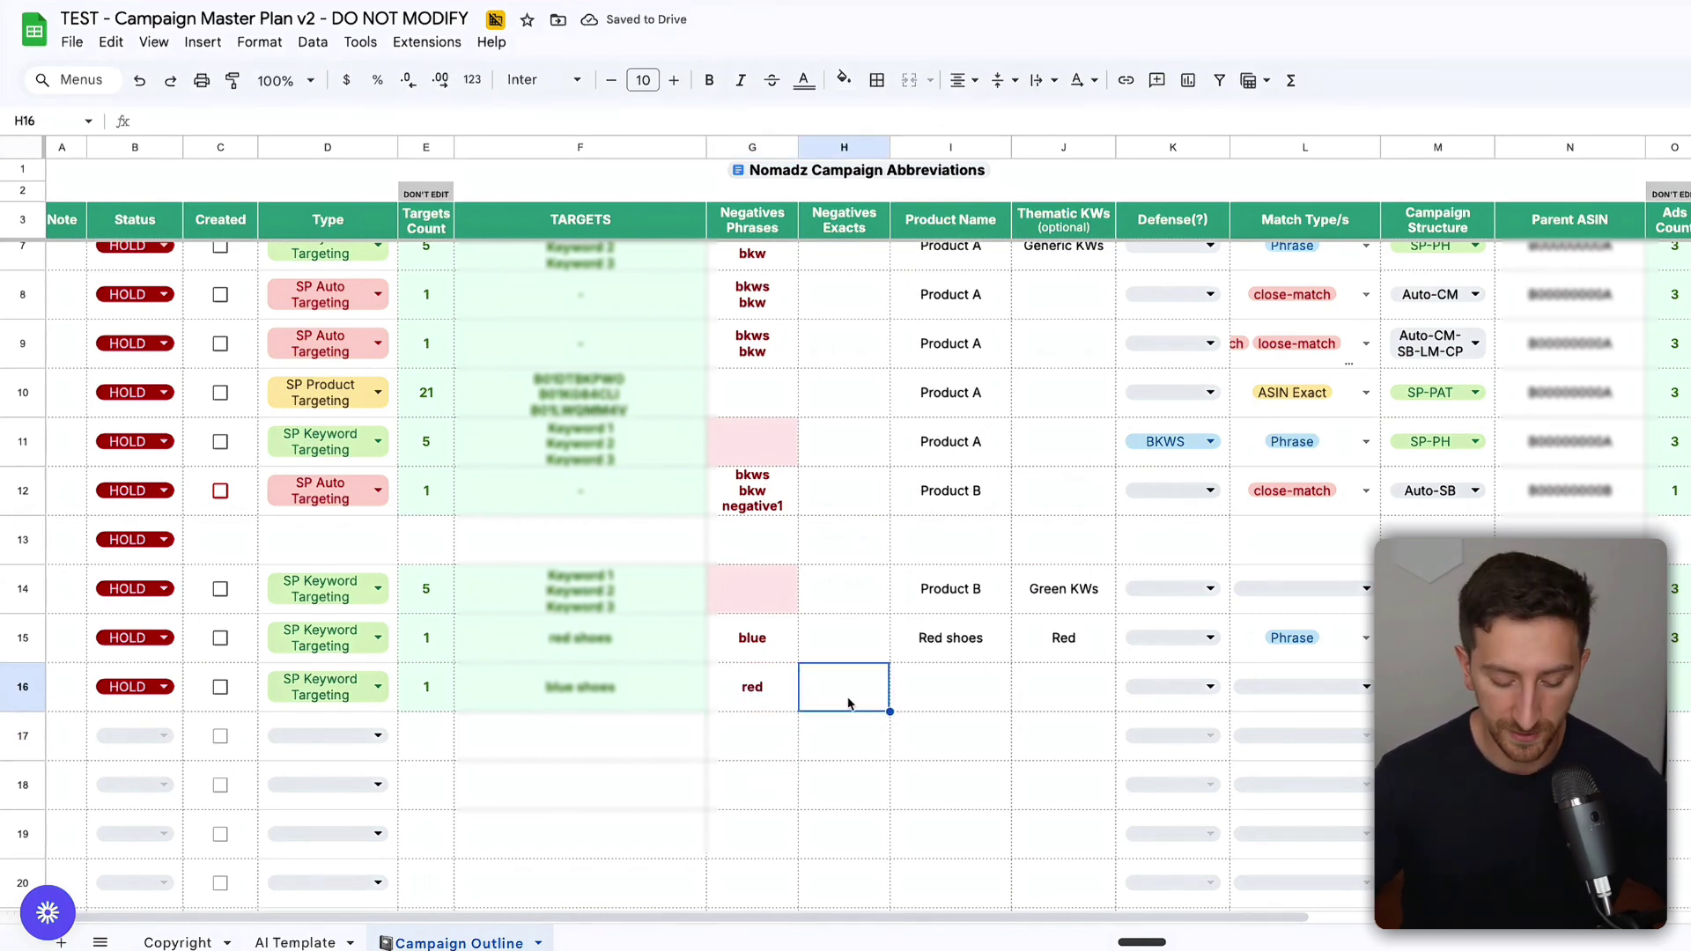
pyautogui.write('women')
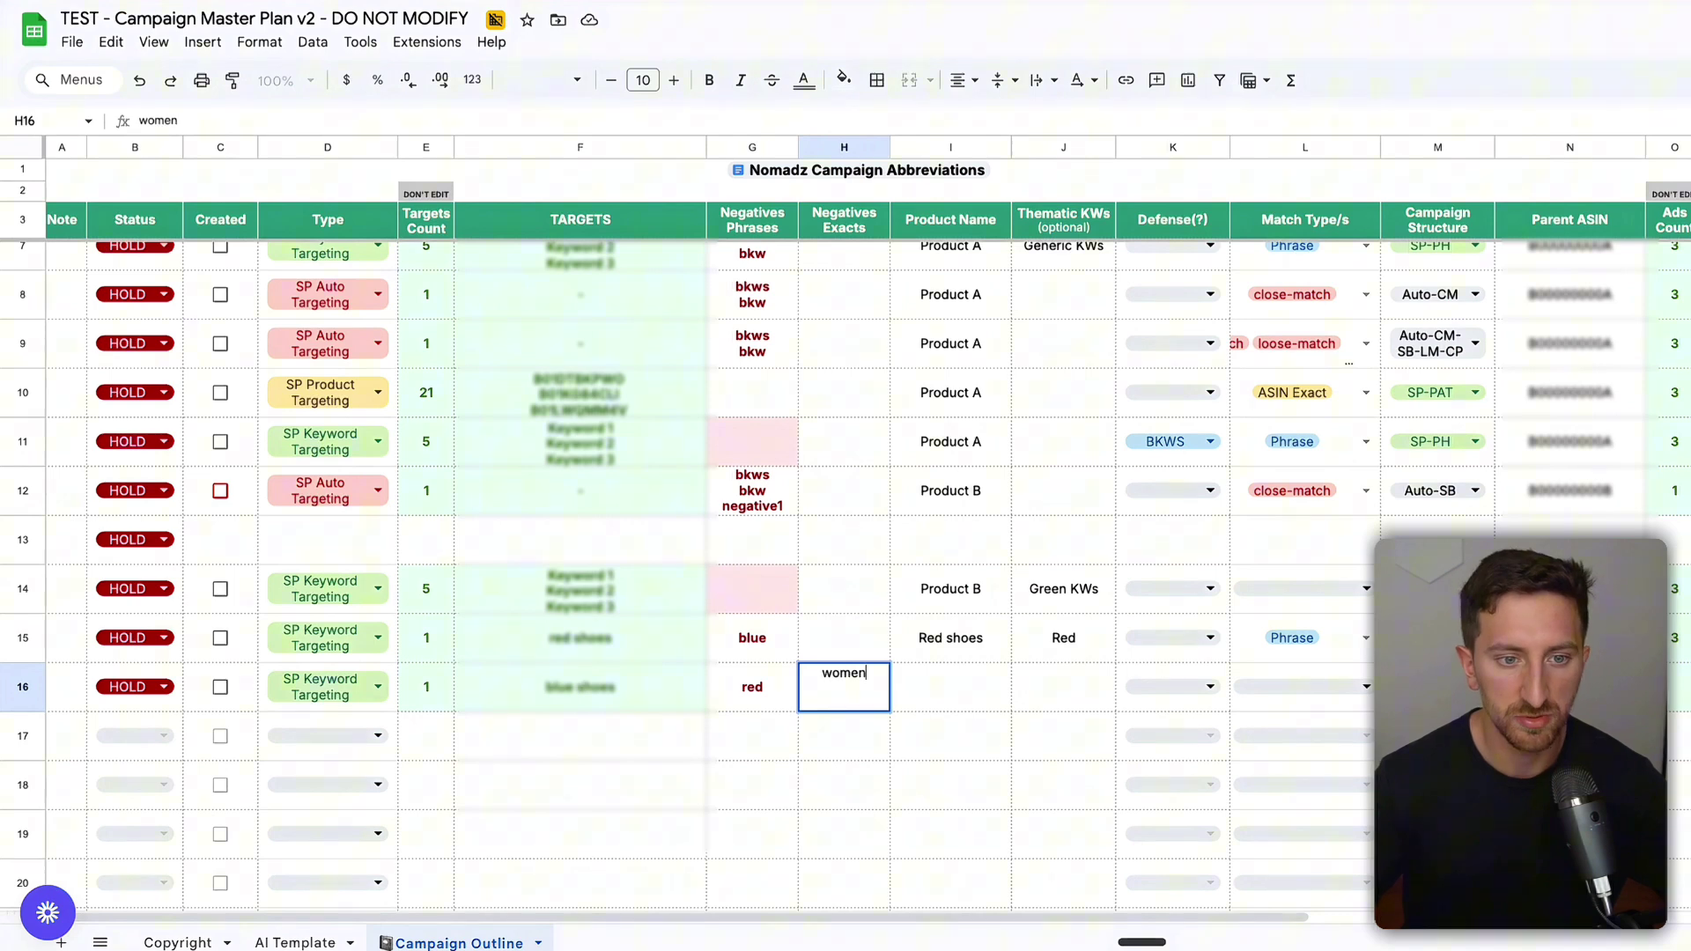
pyautogui.press('Return')
pyautogui.press('Up')
pyautogui.press('Right')
pyautogui.click(795, 704)
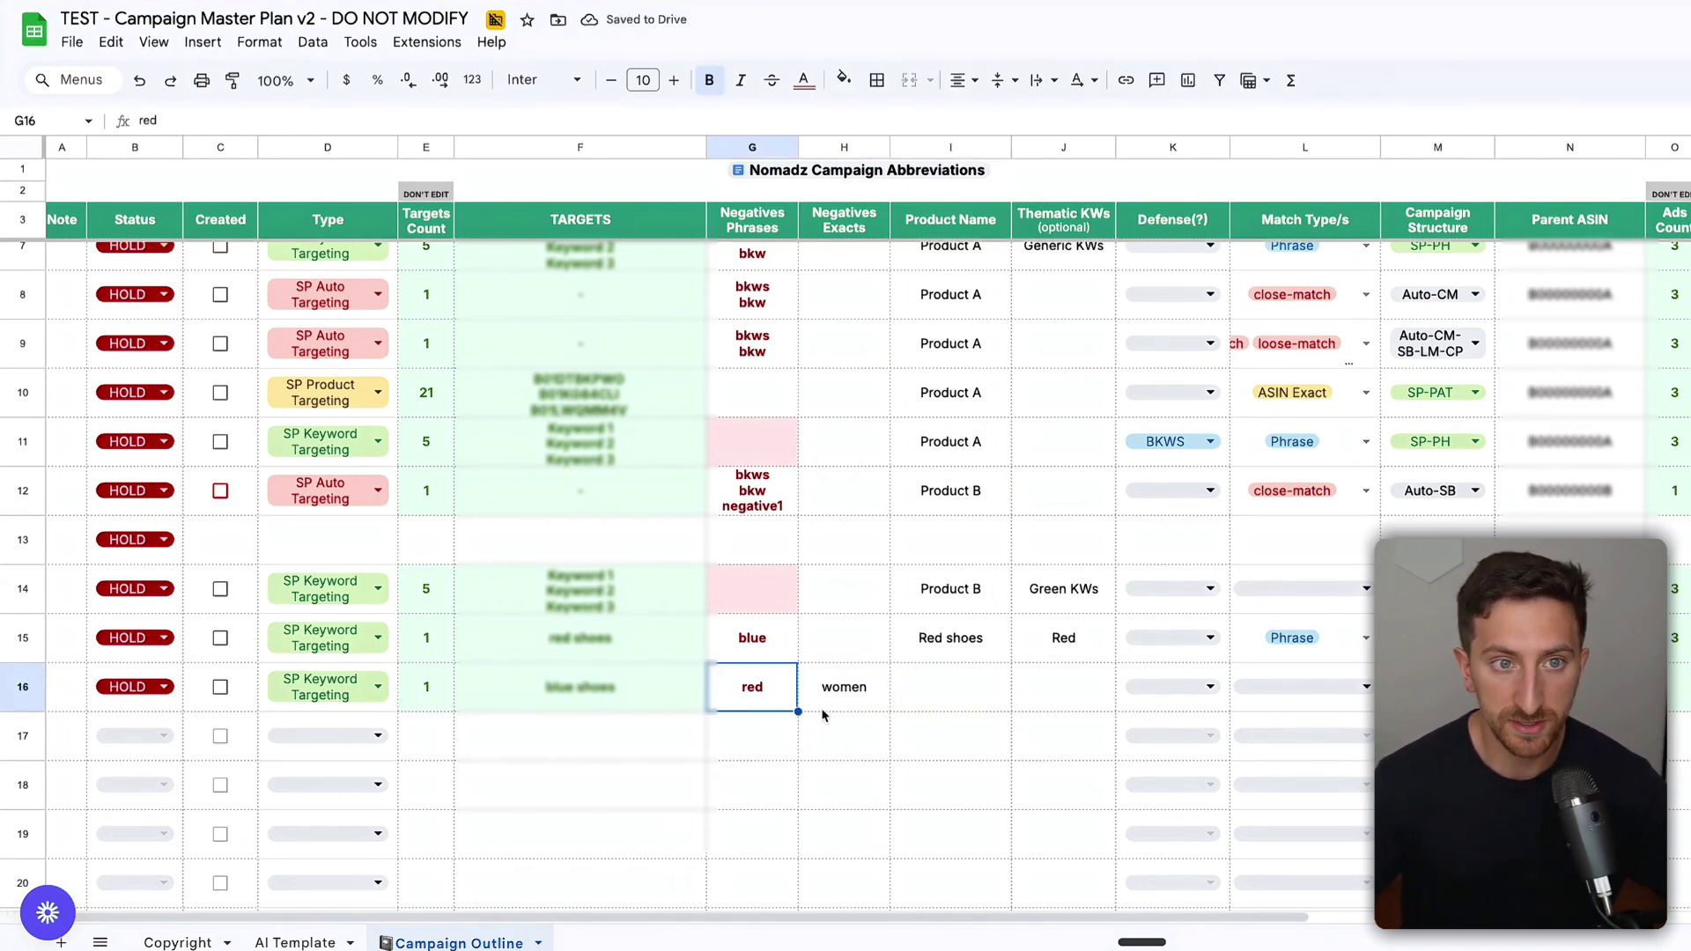
pyautogui.click(851, 710)
# - Enter product name 'Blue shoes' and thematic keyword 'Blue' in row 16
pyautogui.click(958, 692)
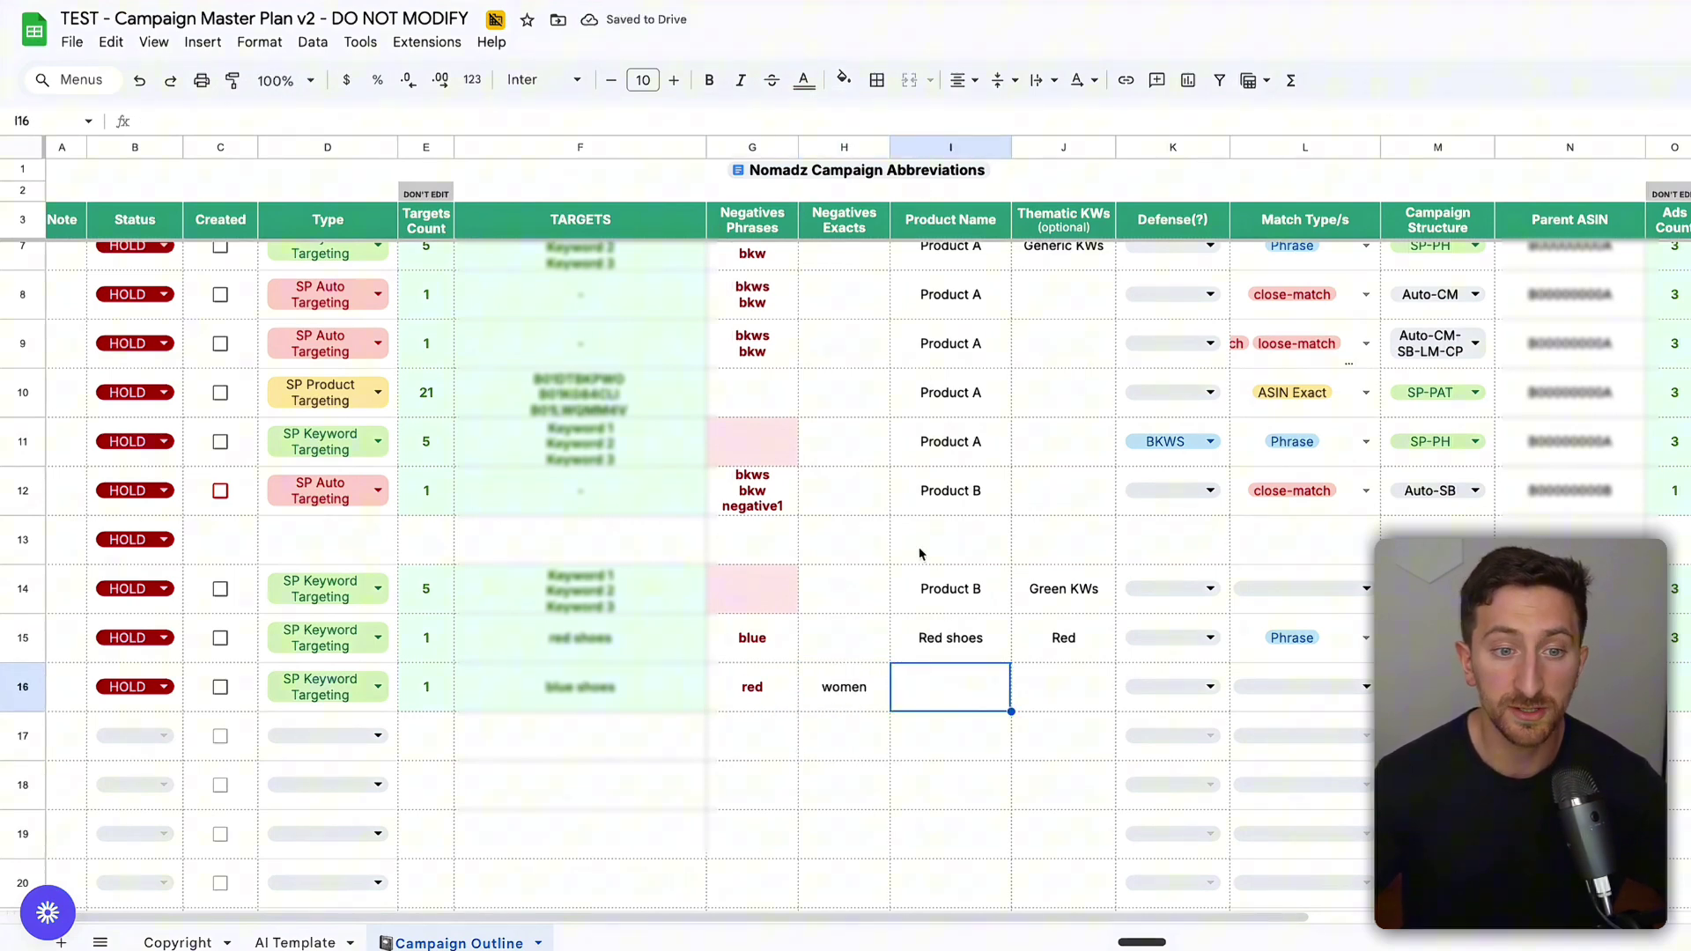
pyautogui.write('Blue ')
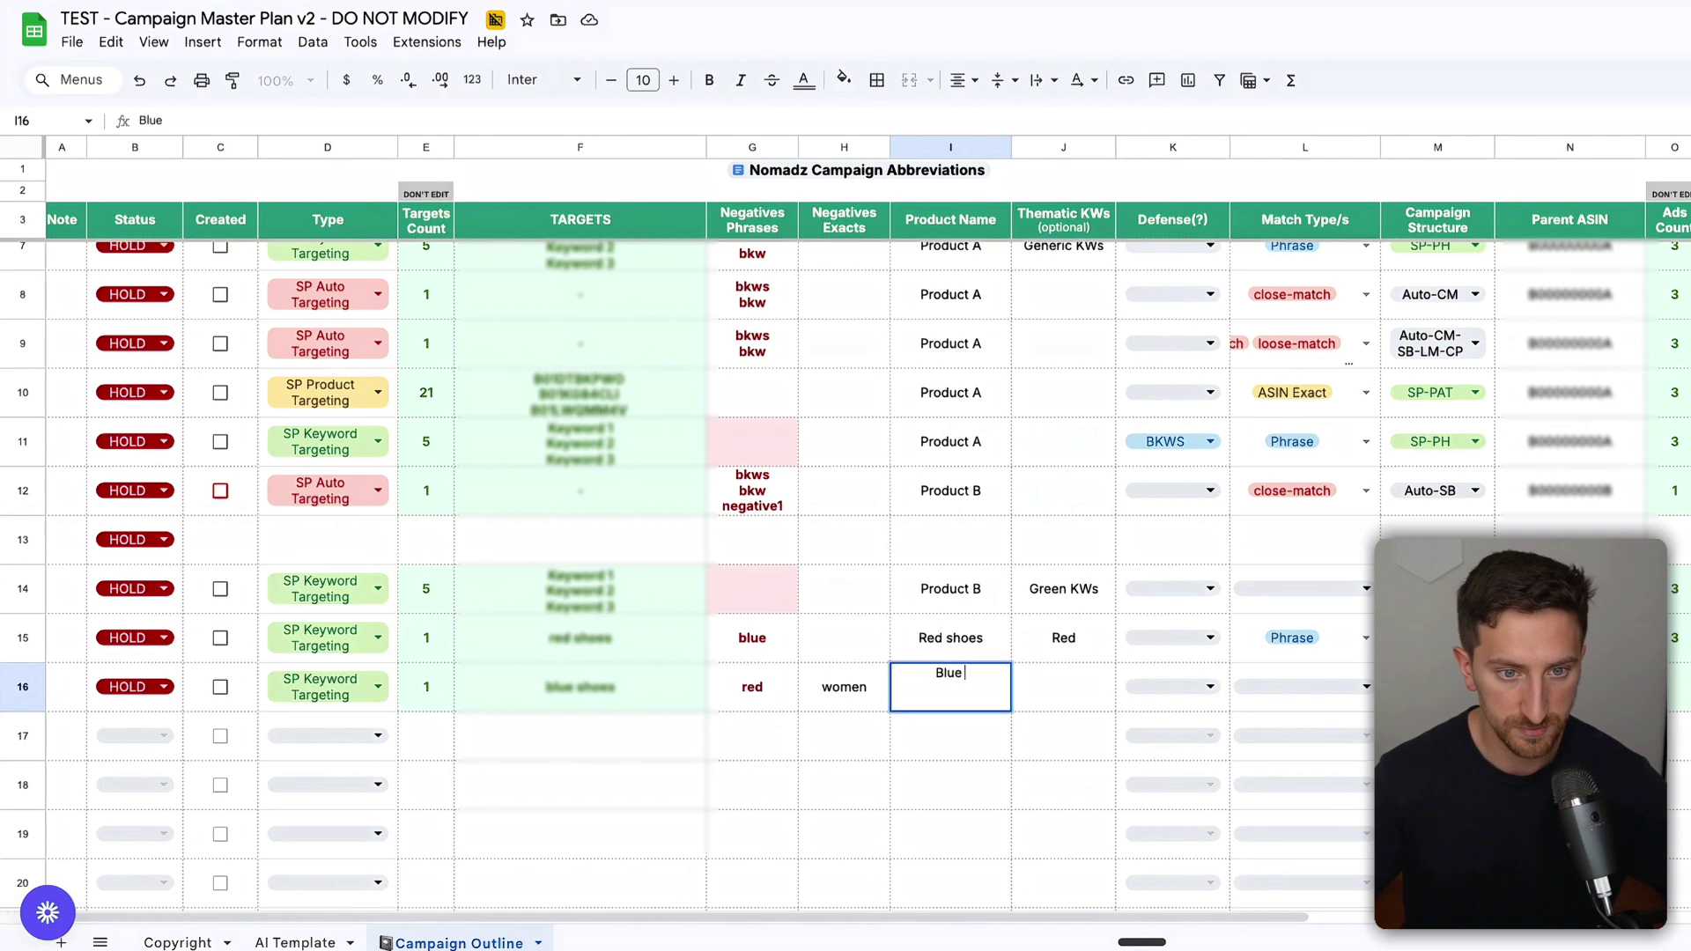
pyautogui.write('shoes')
pyautogui.press('Tab')
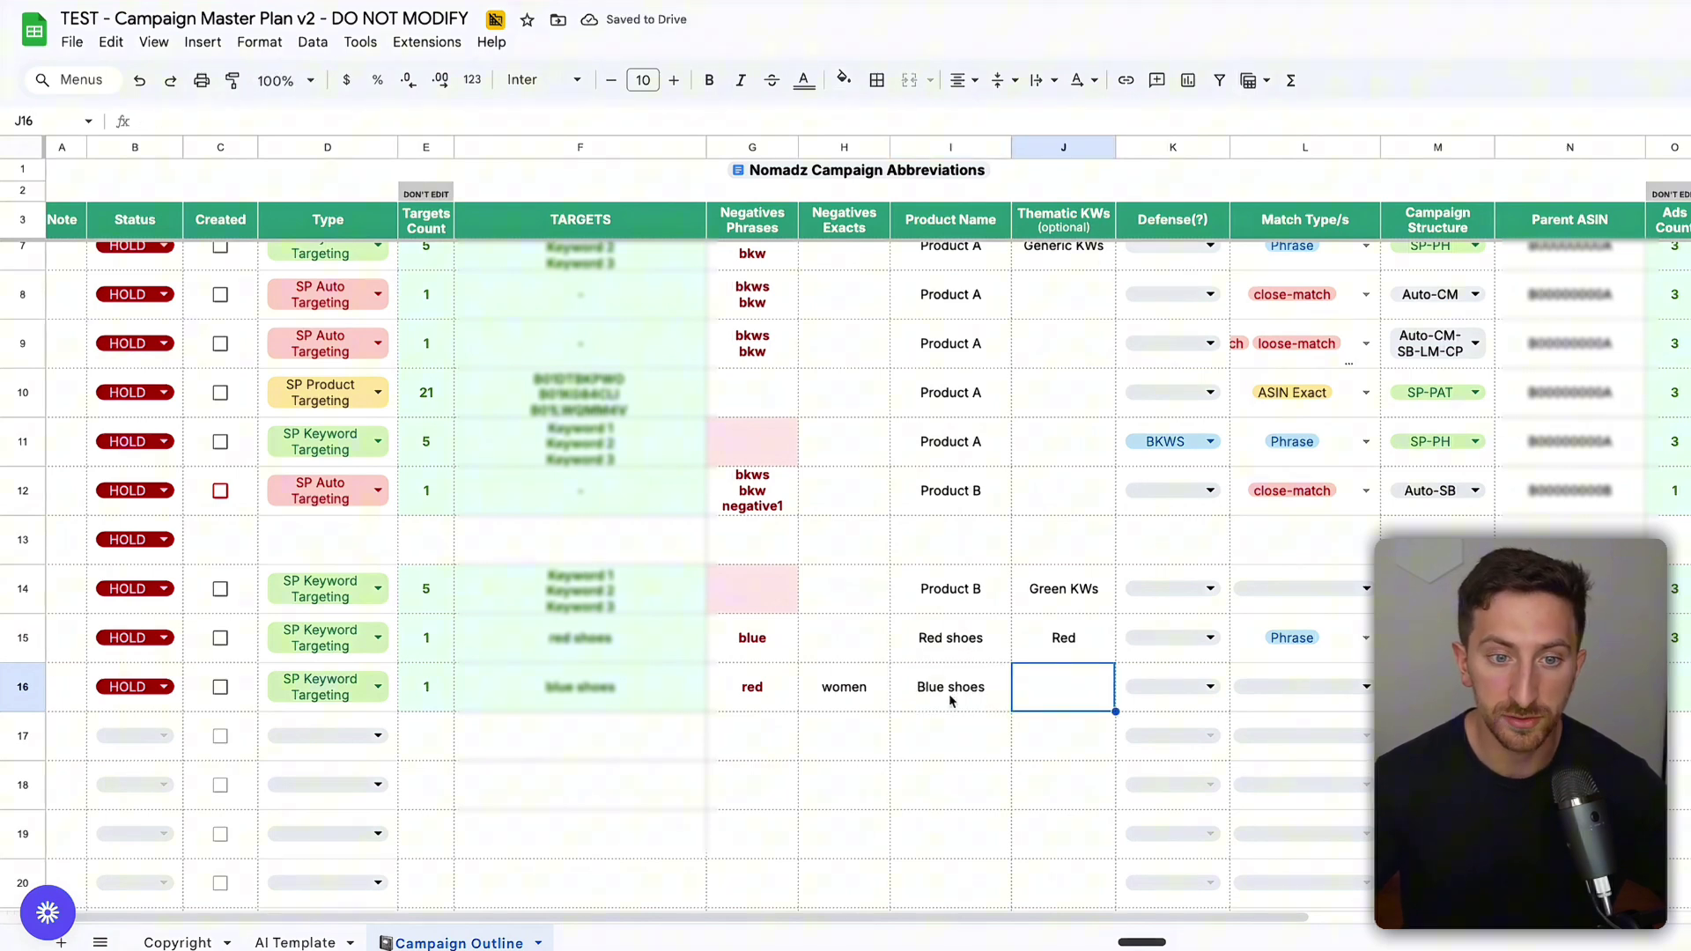
pyautogui.write('Blue')
pyautogui.click(905, 176)
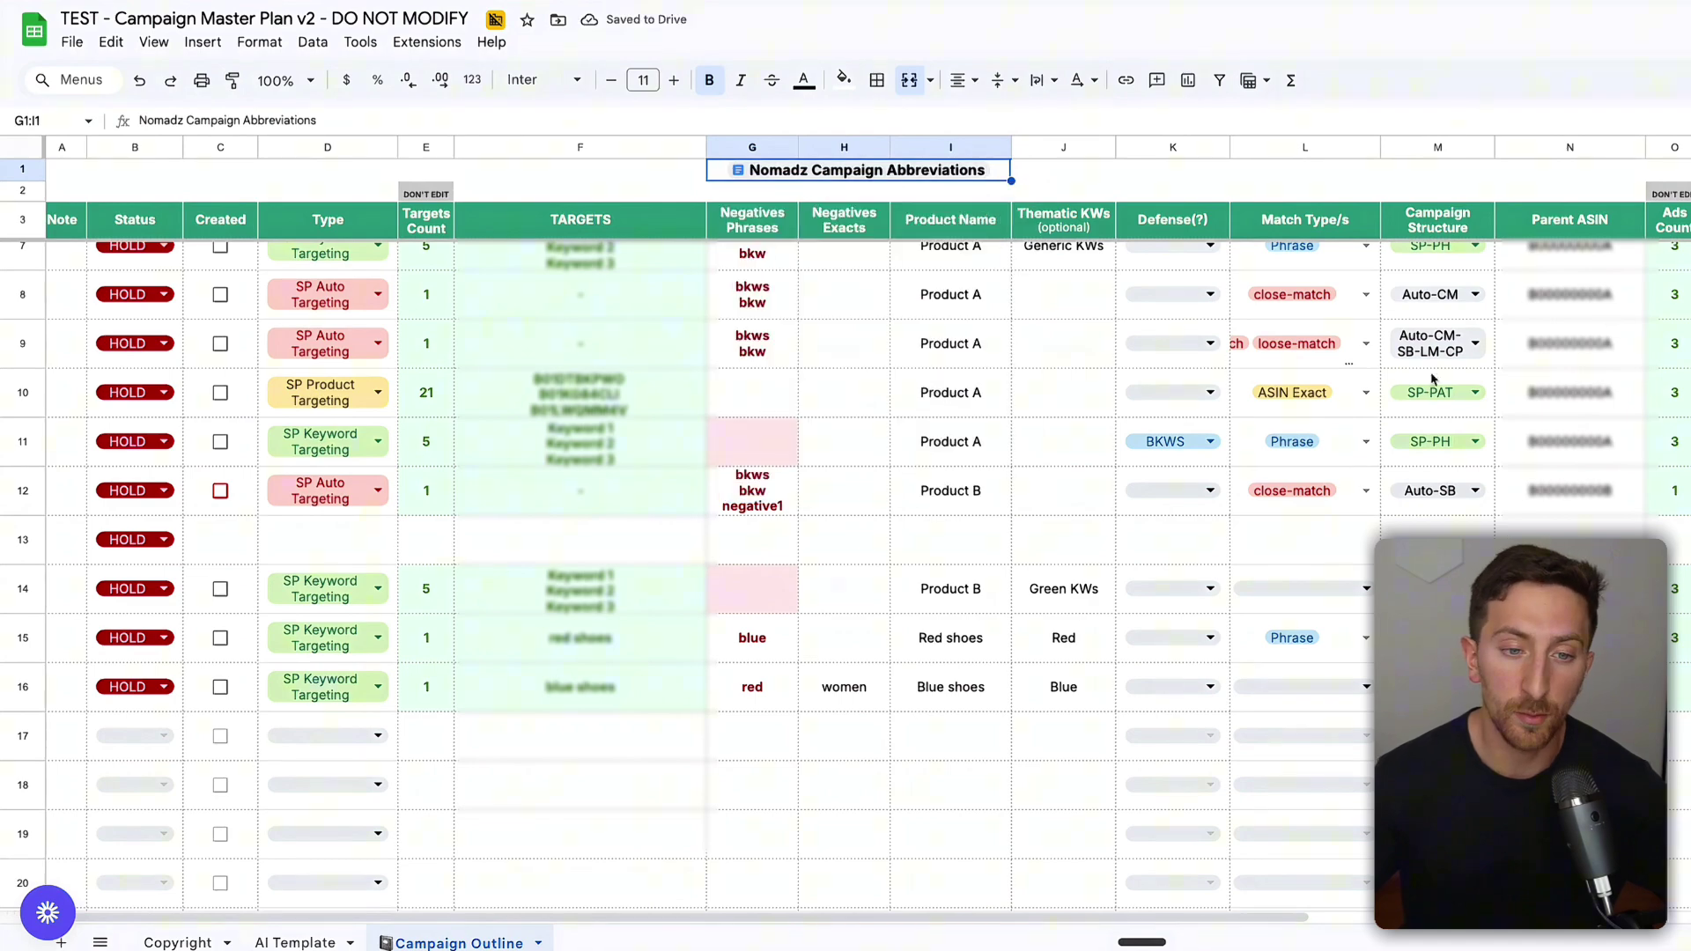
# - Preview and dismiss the campaign abbreviations file
pyautogui.click(943, 677)
pyautogui.hscroll(1, 943, 677)
pyautogui.click(881, 171)
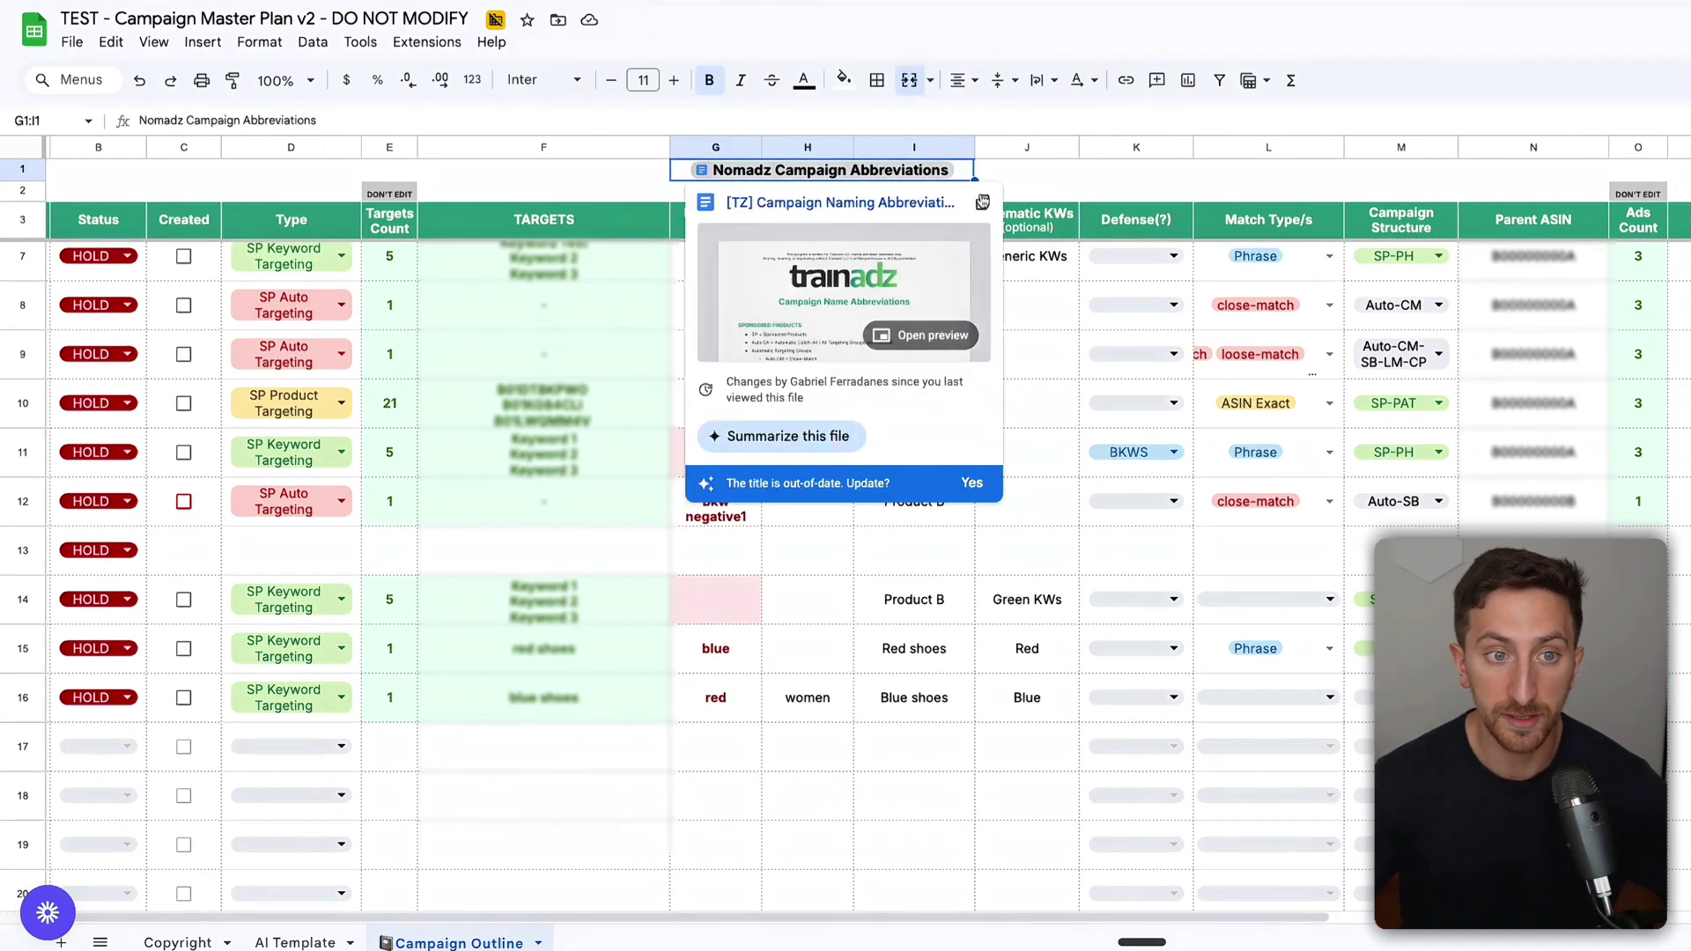
pyautogui.click(1139, 176)
pyautogui.scroll(-1, 956, 639)
pyautogui.hscroll(2, 960, 648)
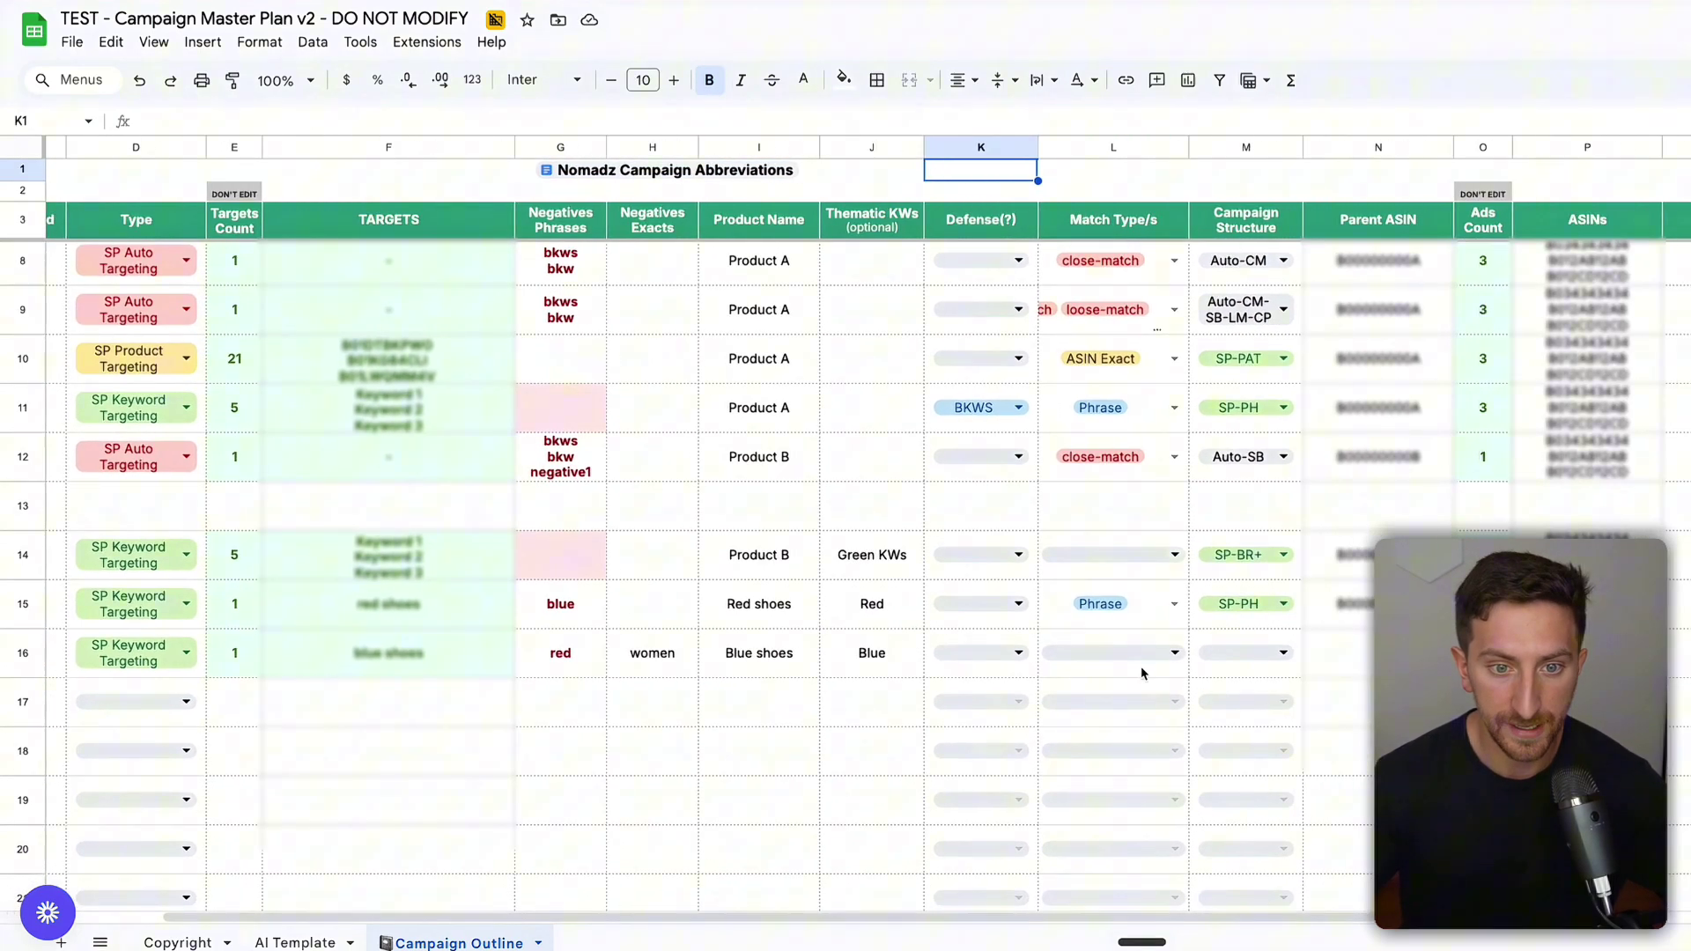
# - Set row 16's match type to Phrase and campaign structure to SP-PH
pyautogui.click(1150, 657)
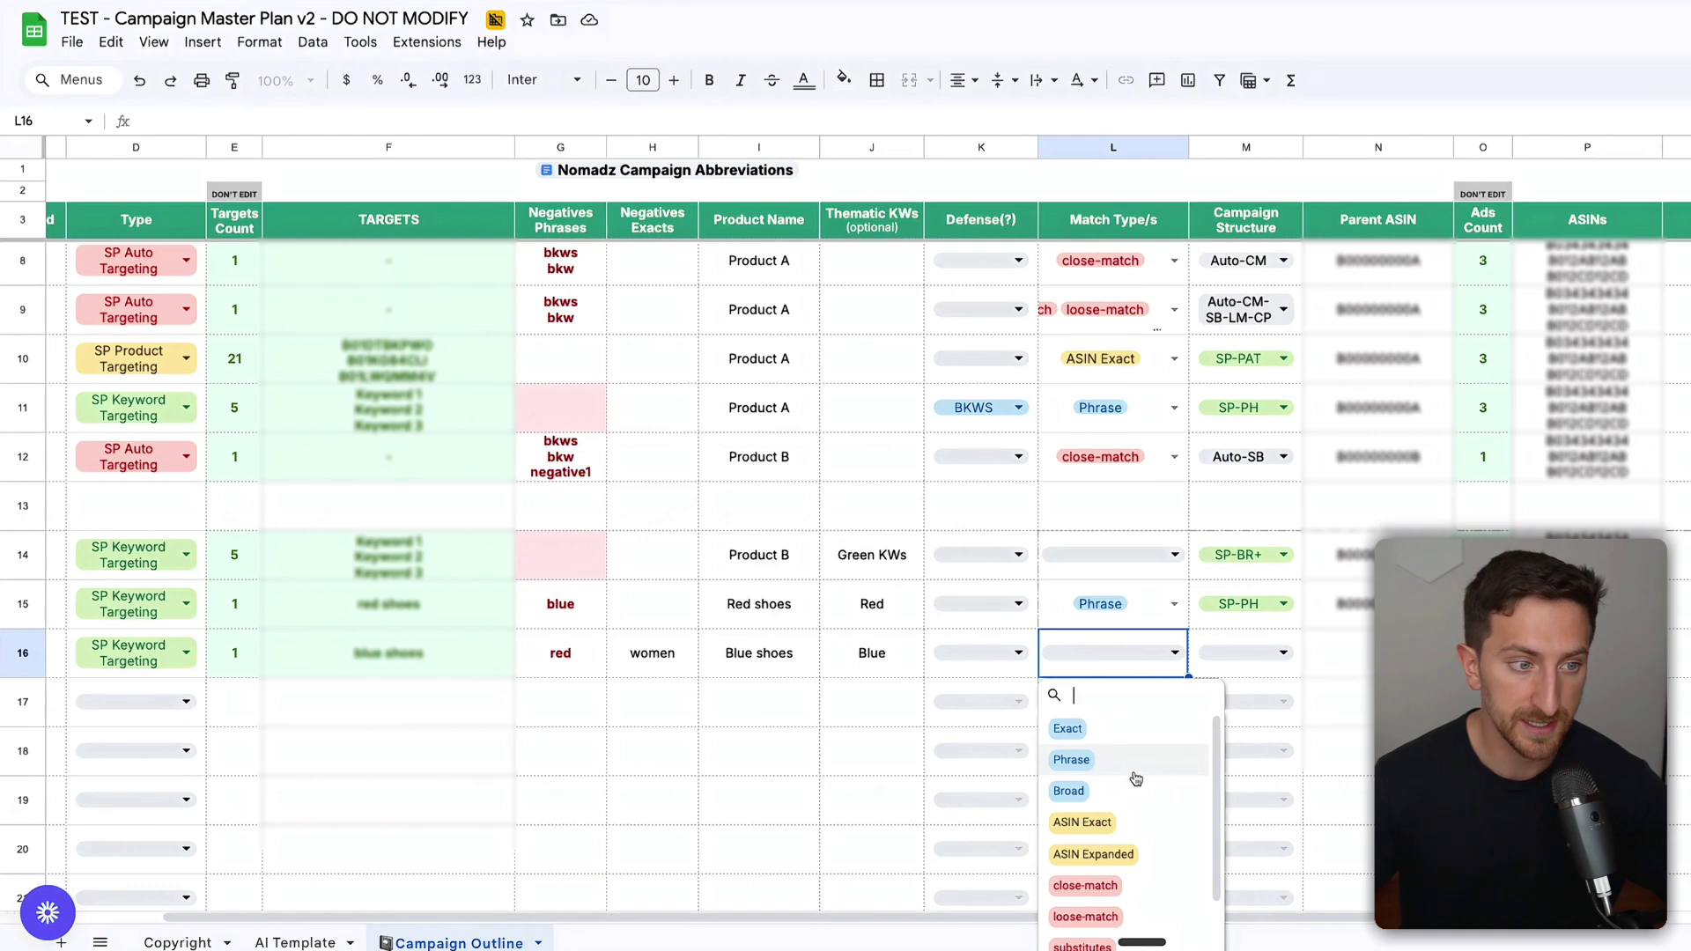
pyautogui.click(1132, 763)
pyautogui.click(1278, 652)
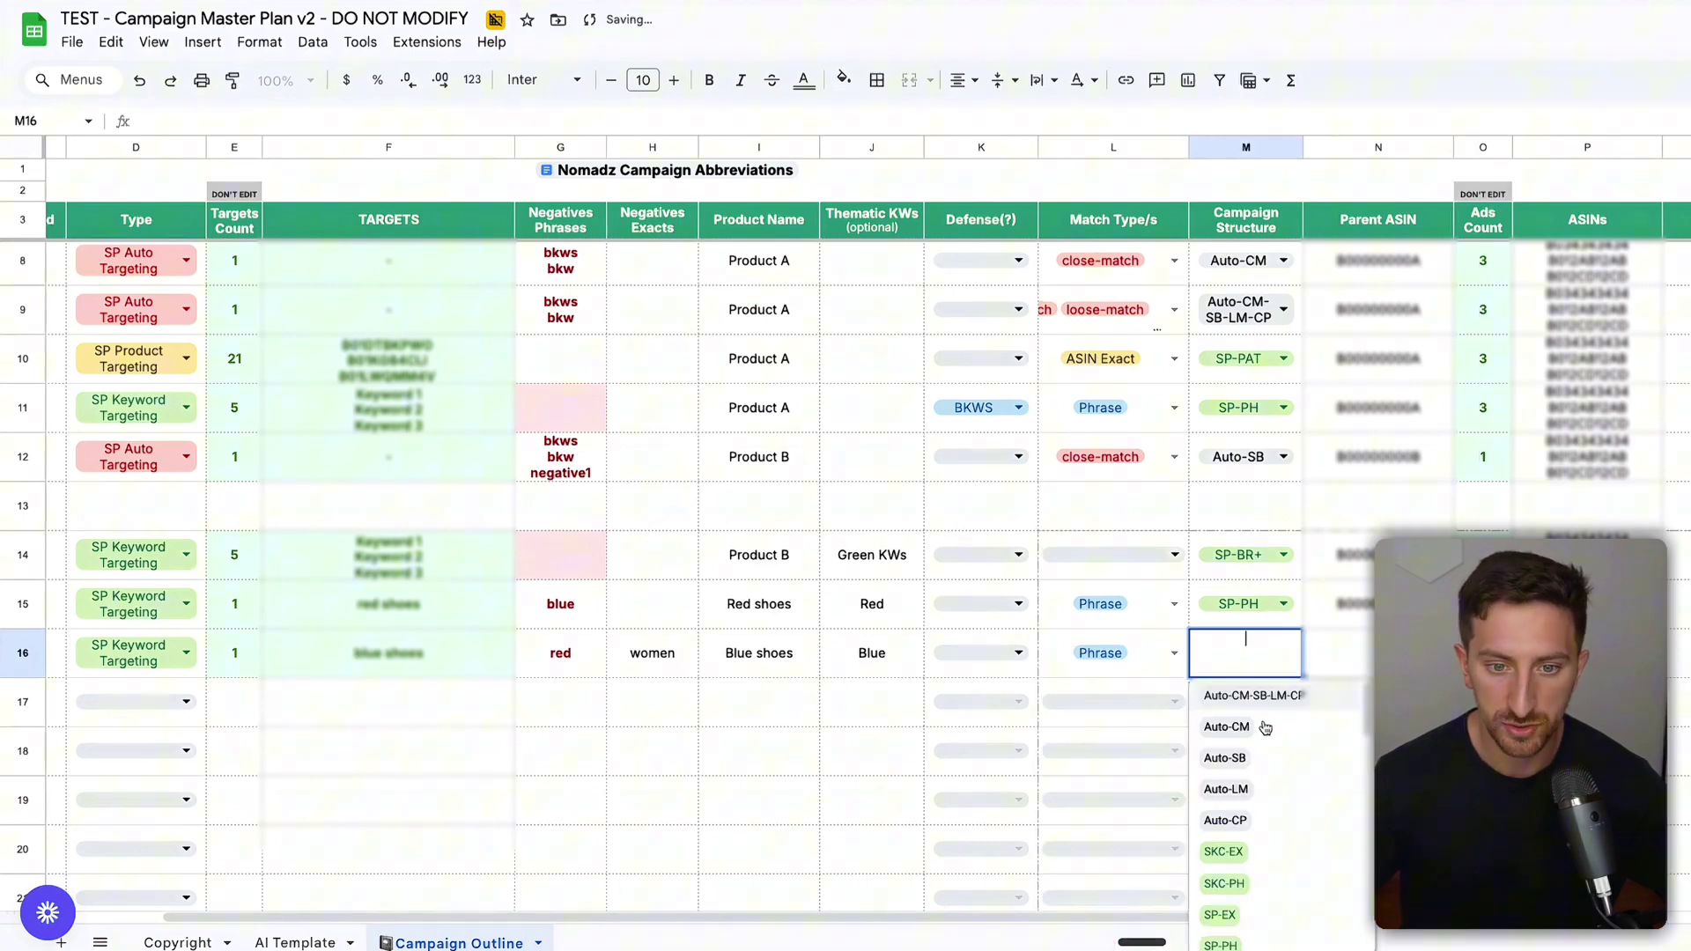
pyautogui.scroll(-3, 1266, 727)
pyautogui.click(1242, 718)
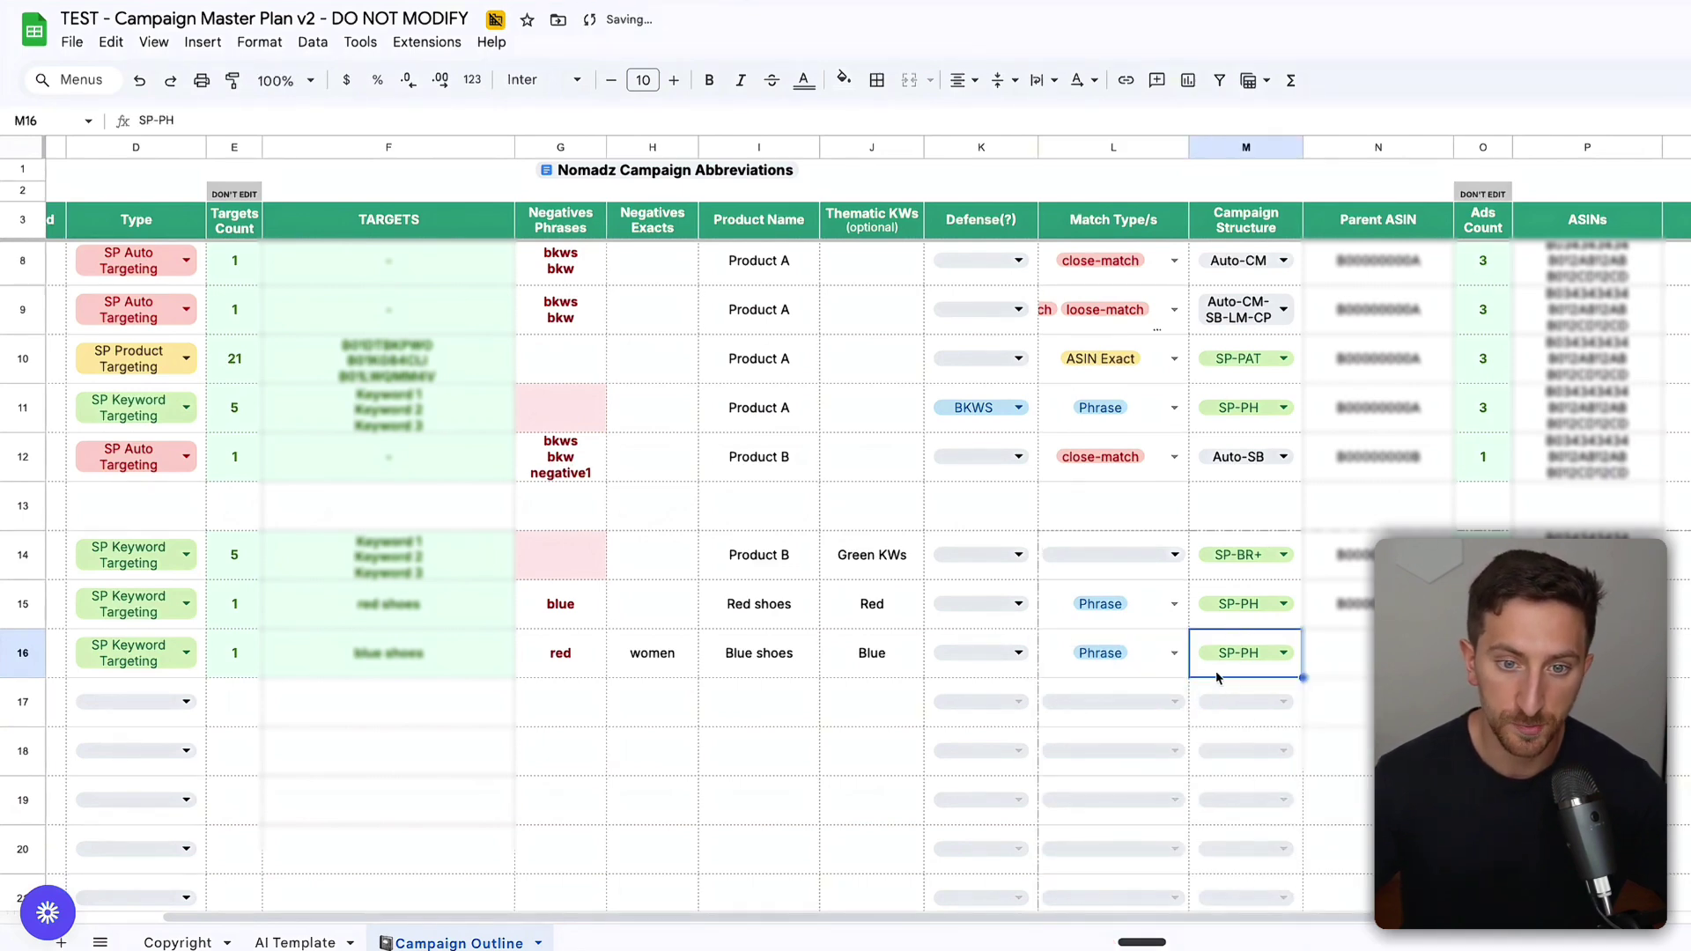
# - Give row 16 parent ASIN B000000000C, adapted from row 15's value
pyautogui.click(1350, 652)
pyautogui.hscroll(1, 1312, 597)
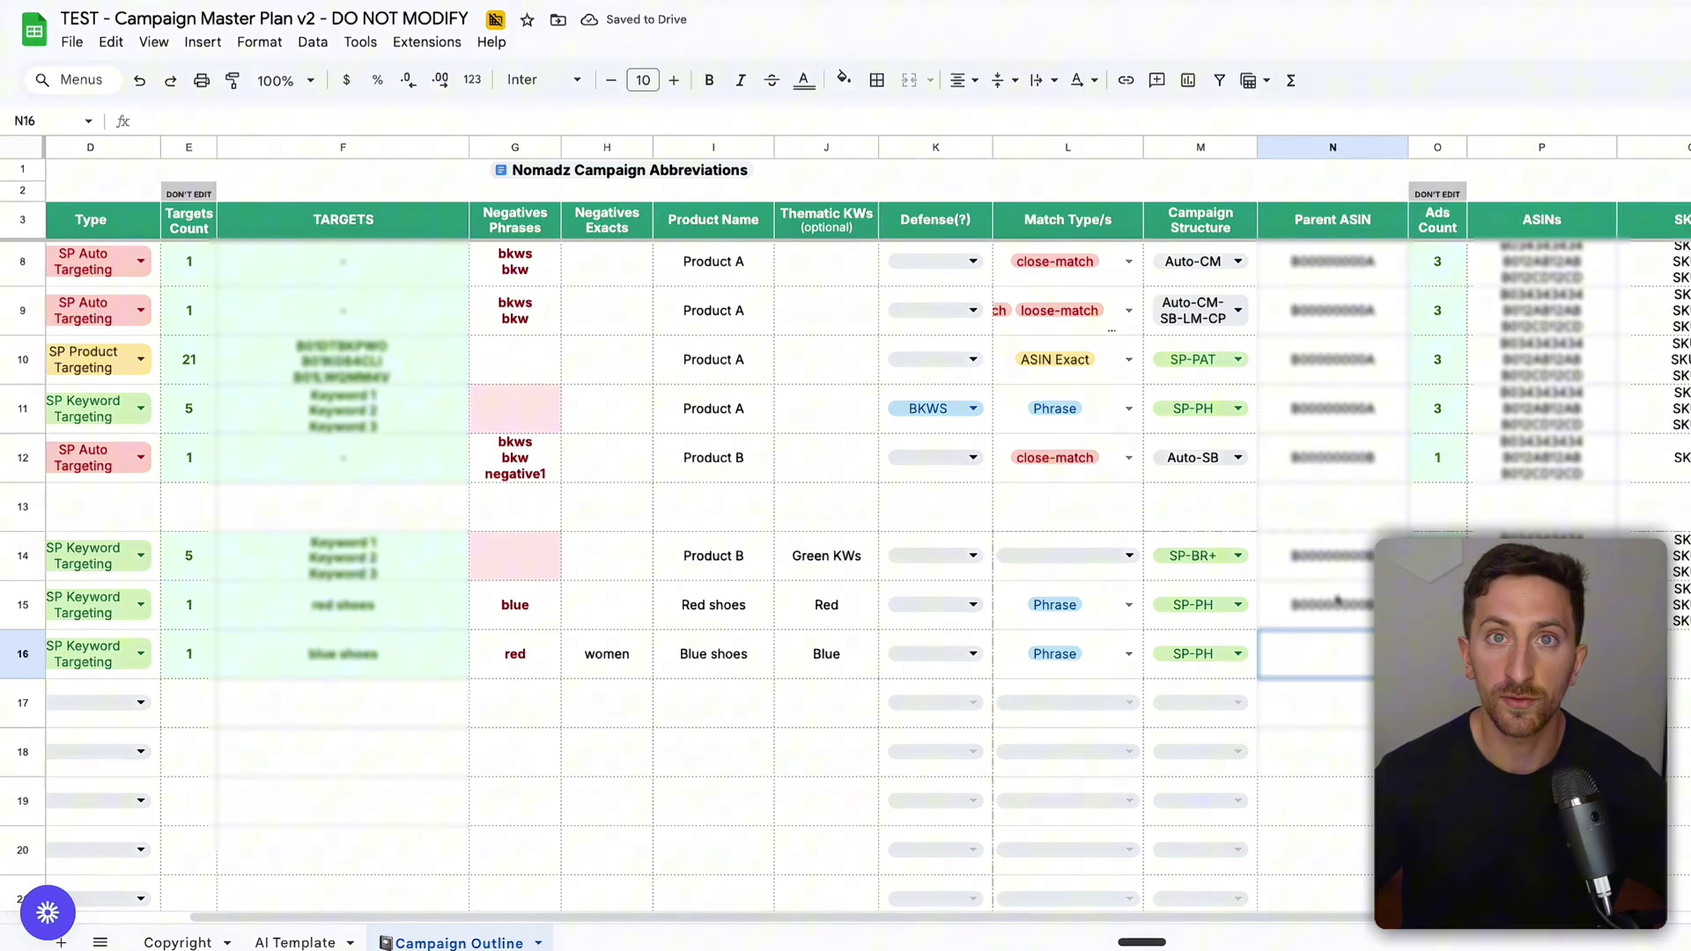
pyautogui.click(1337, 601)
pyautogui.click(1334, 653)
pyautogui.write('B000000000B')
pyautogui.hscroll(1, 1328, 651)
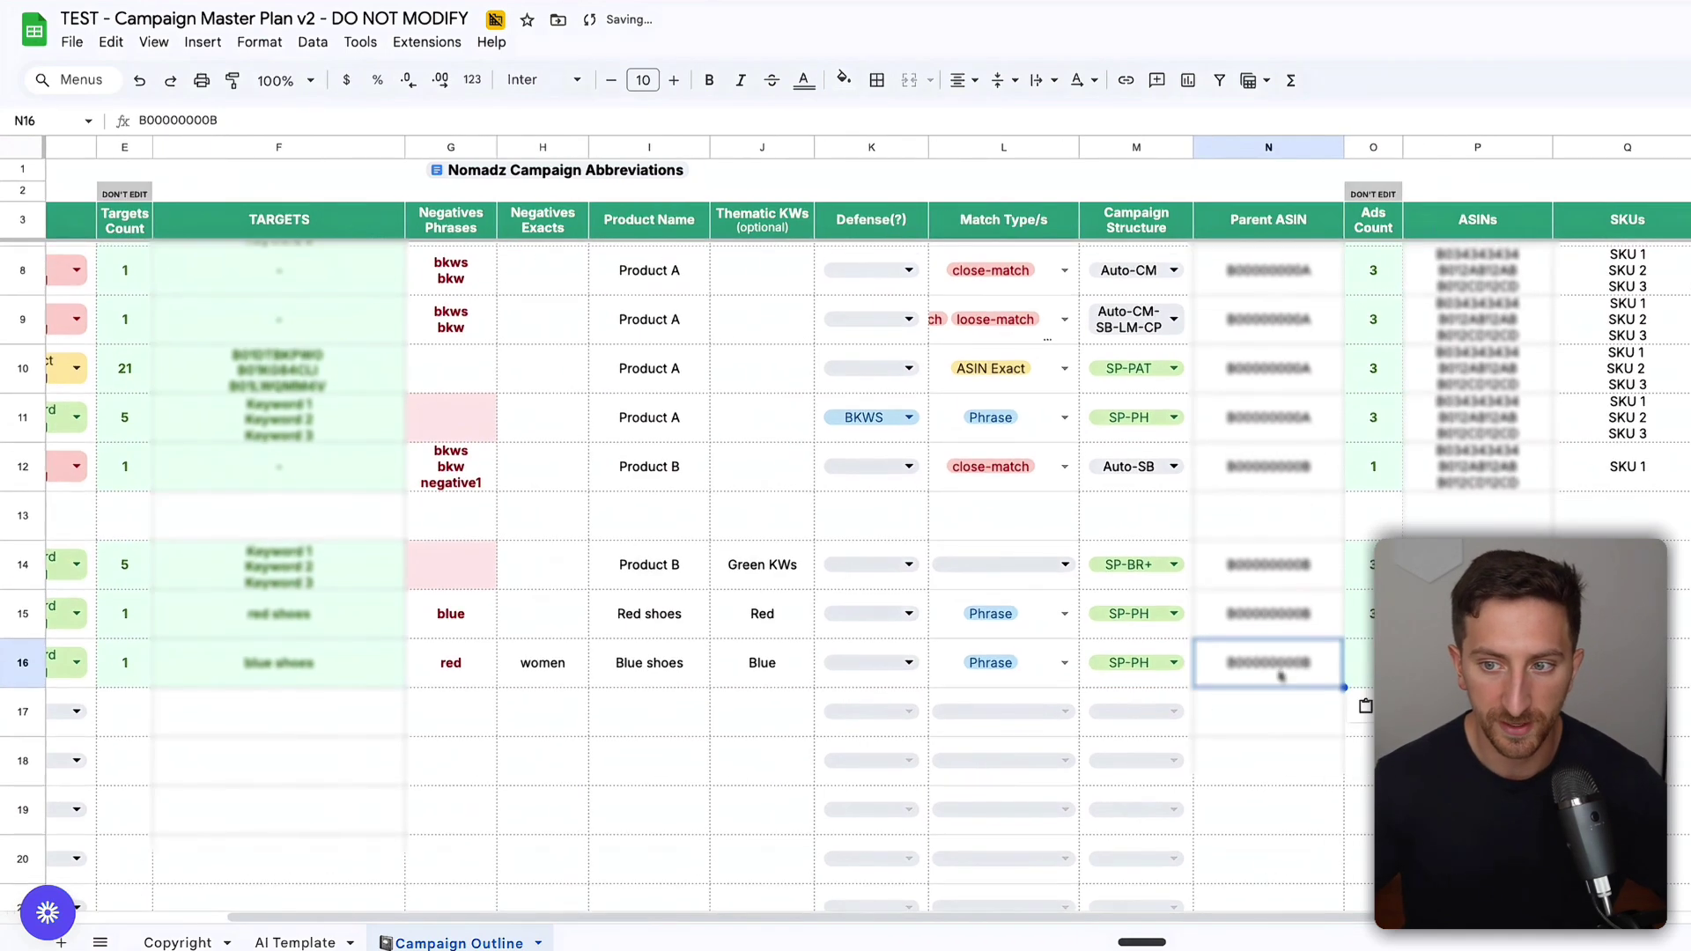
pyautogui.hscroll(1, 1281, 680)
pyautogui.hscroll(1, 1285, 681)
pyautogui.doubleClick(1218, 662)
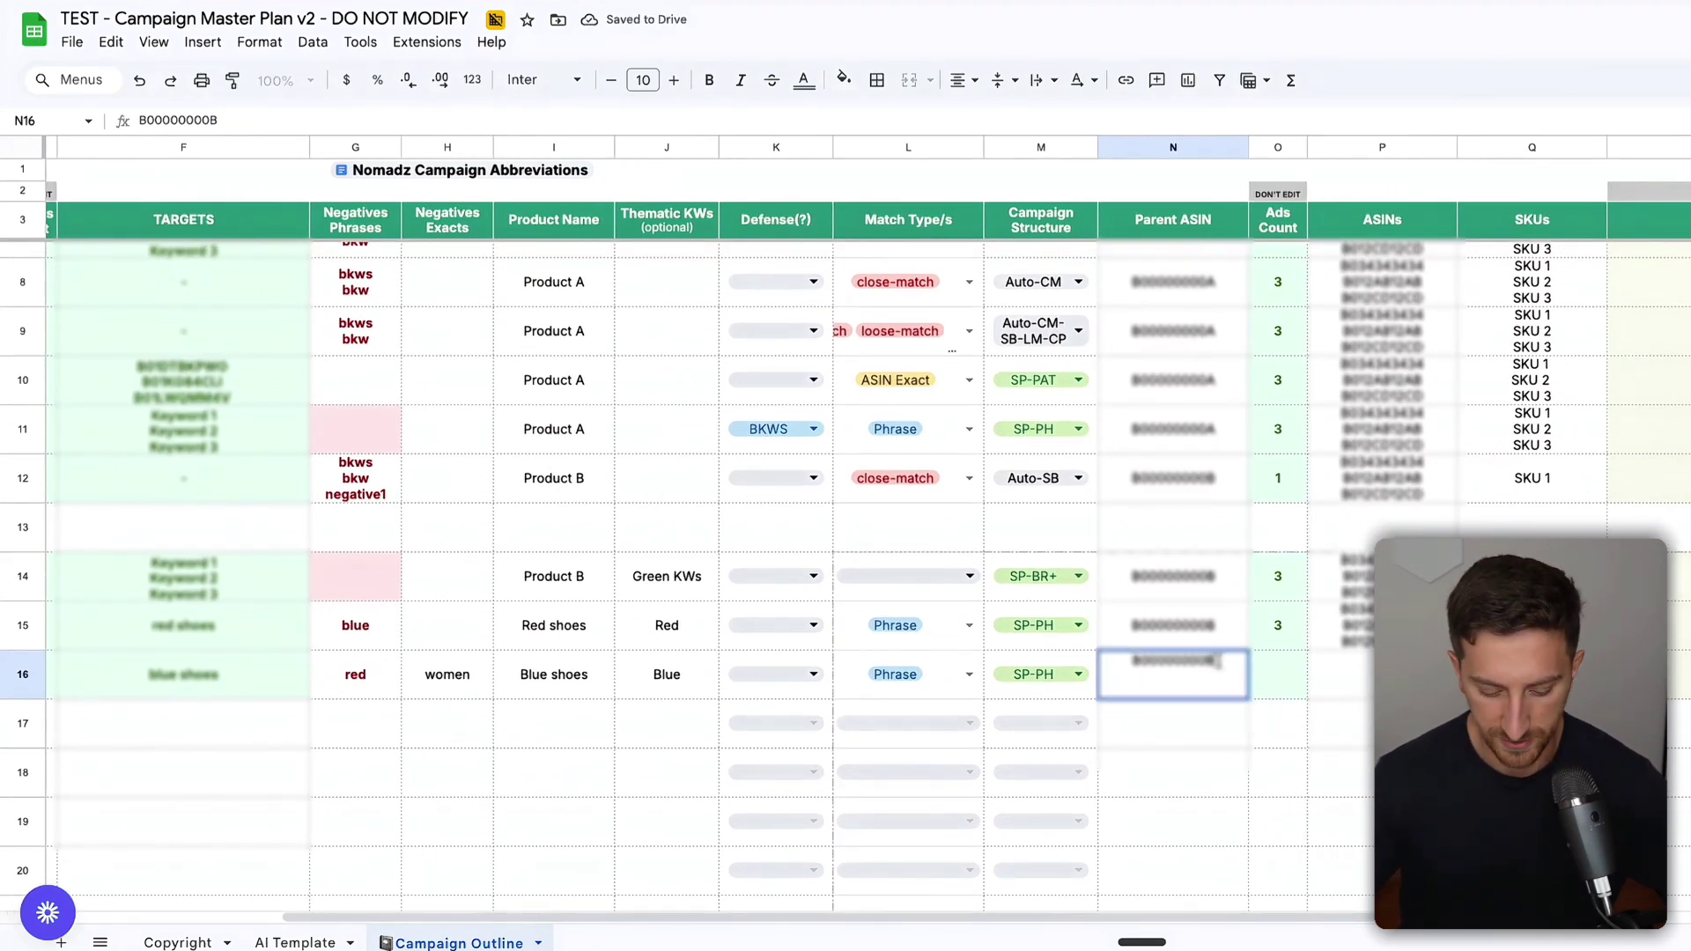
pyautogui.write('C')
pyautogui.press('Return')
pyautogui.press('Up')
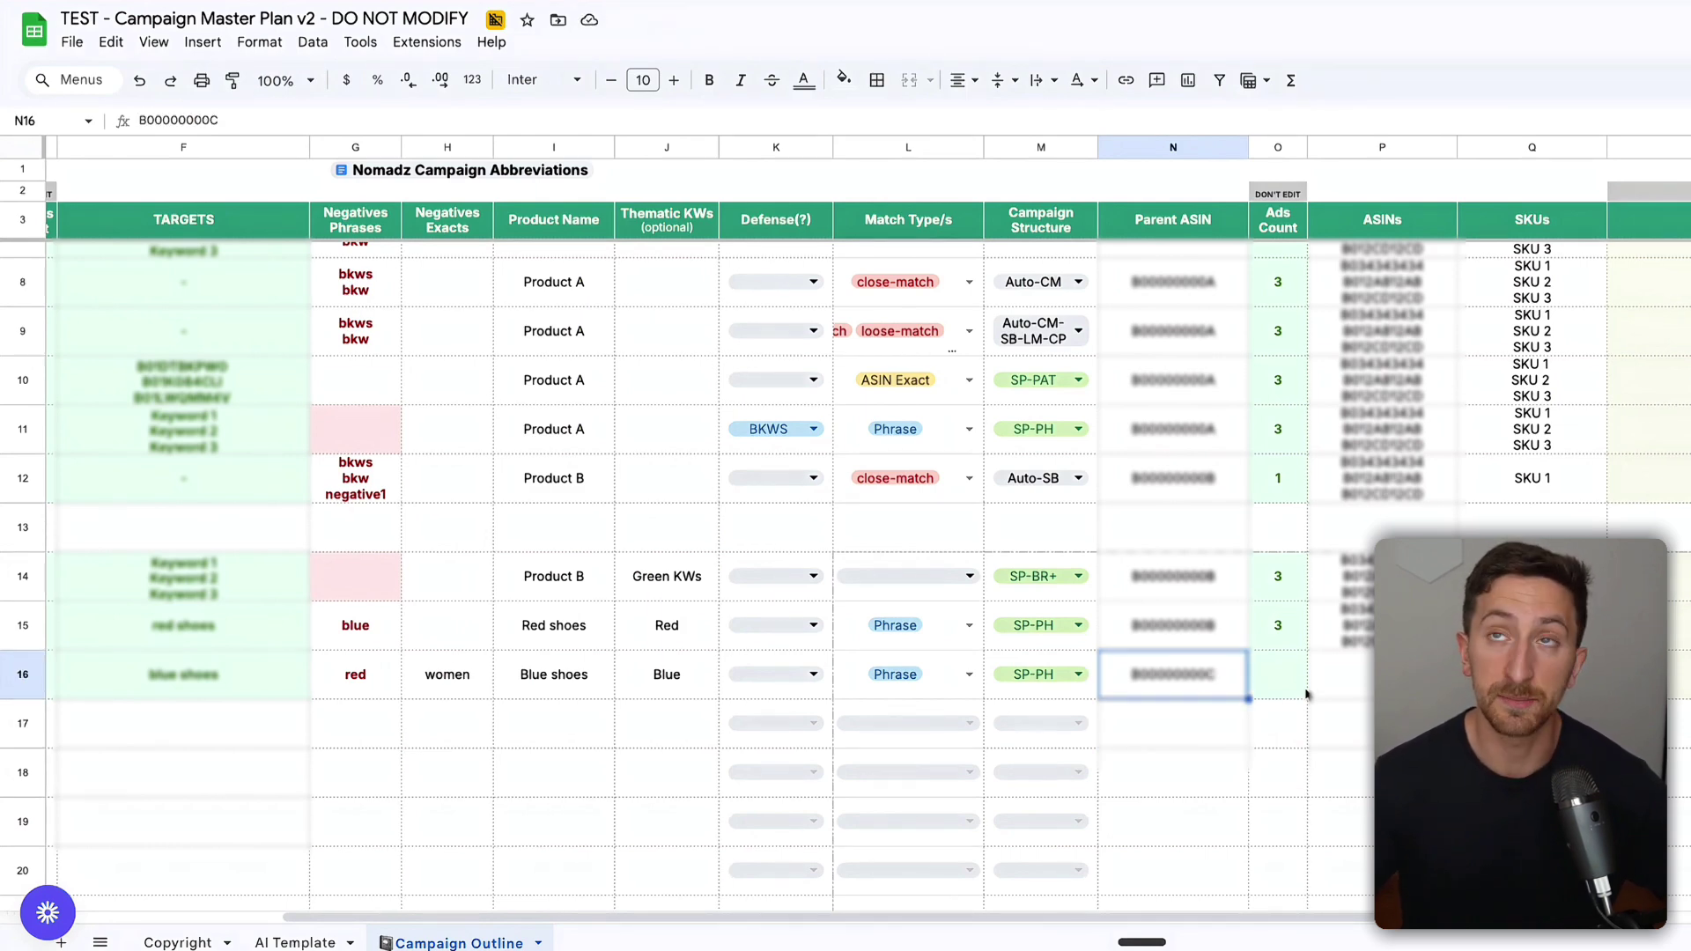
# - Copy row 15's ASIN list into row 16
pyautogui.scroll(2, 1303, 440)
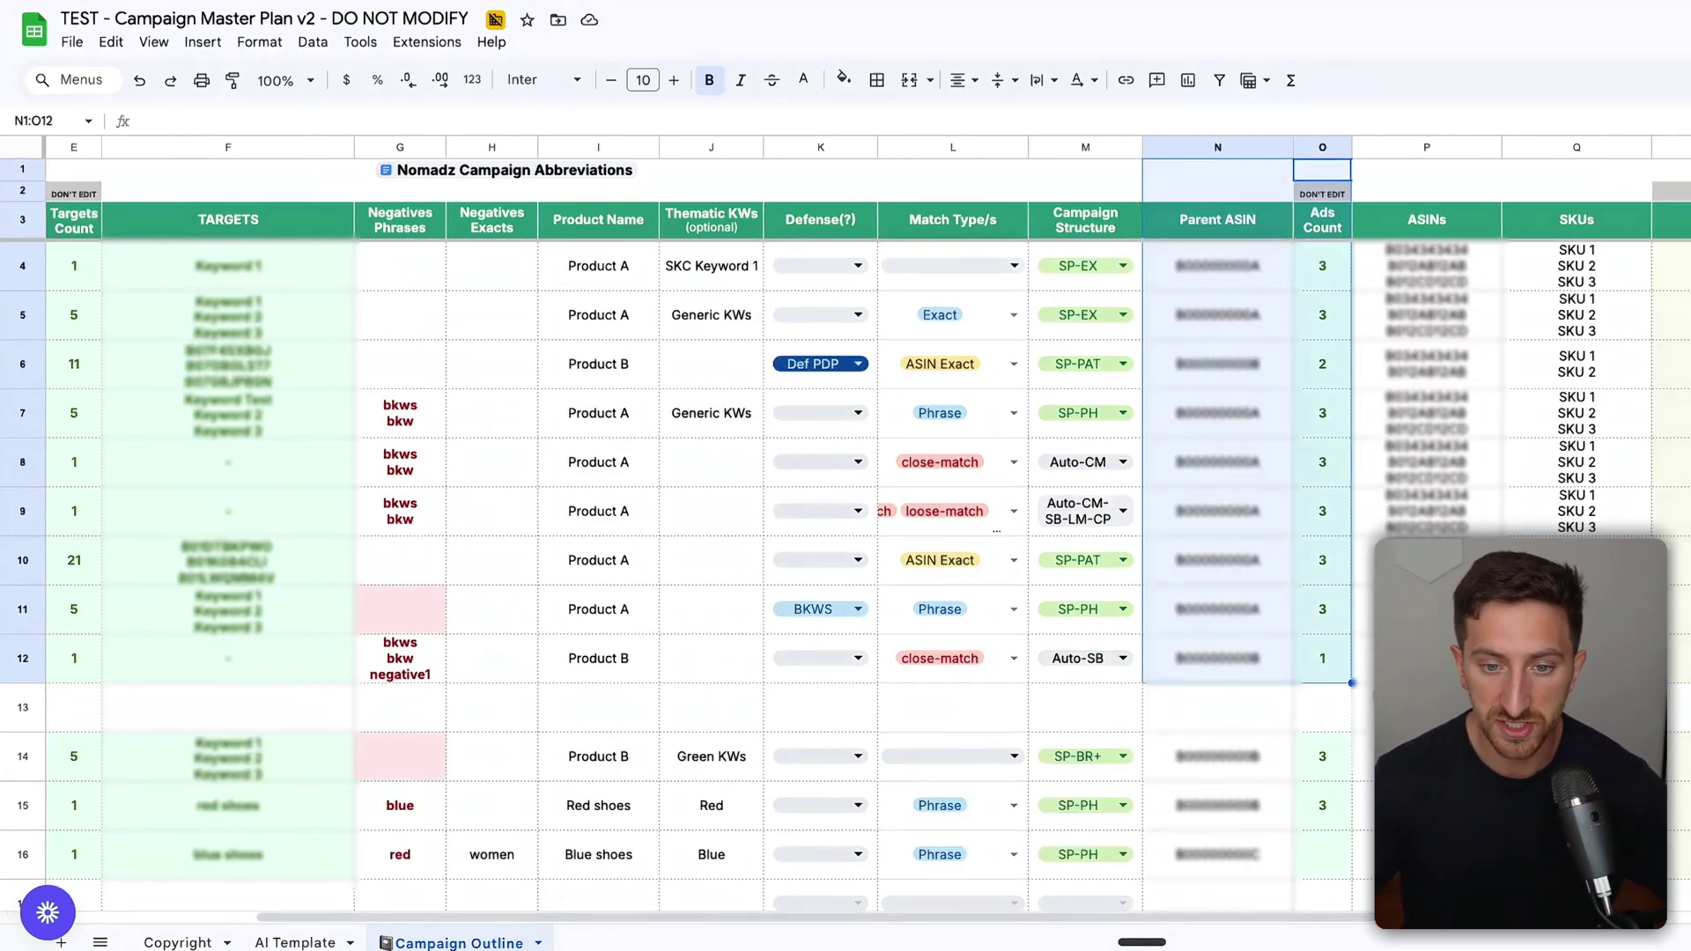
pyautogui.click(1309, 763)
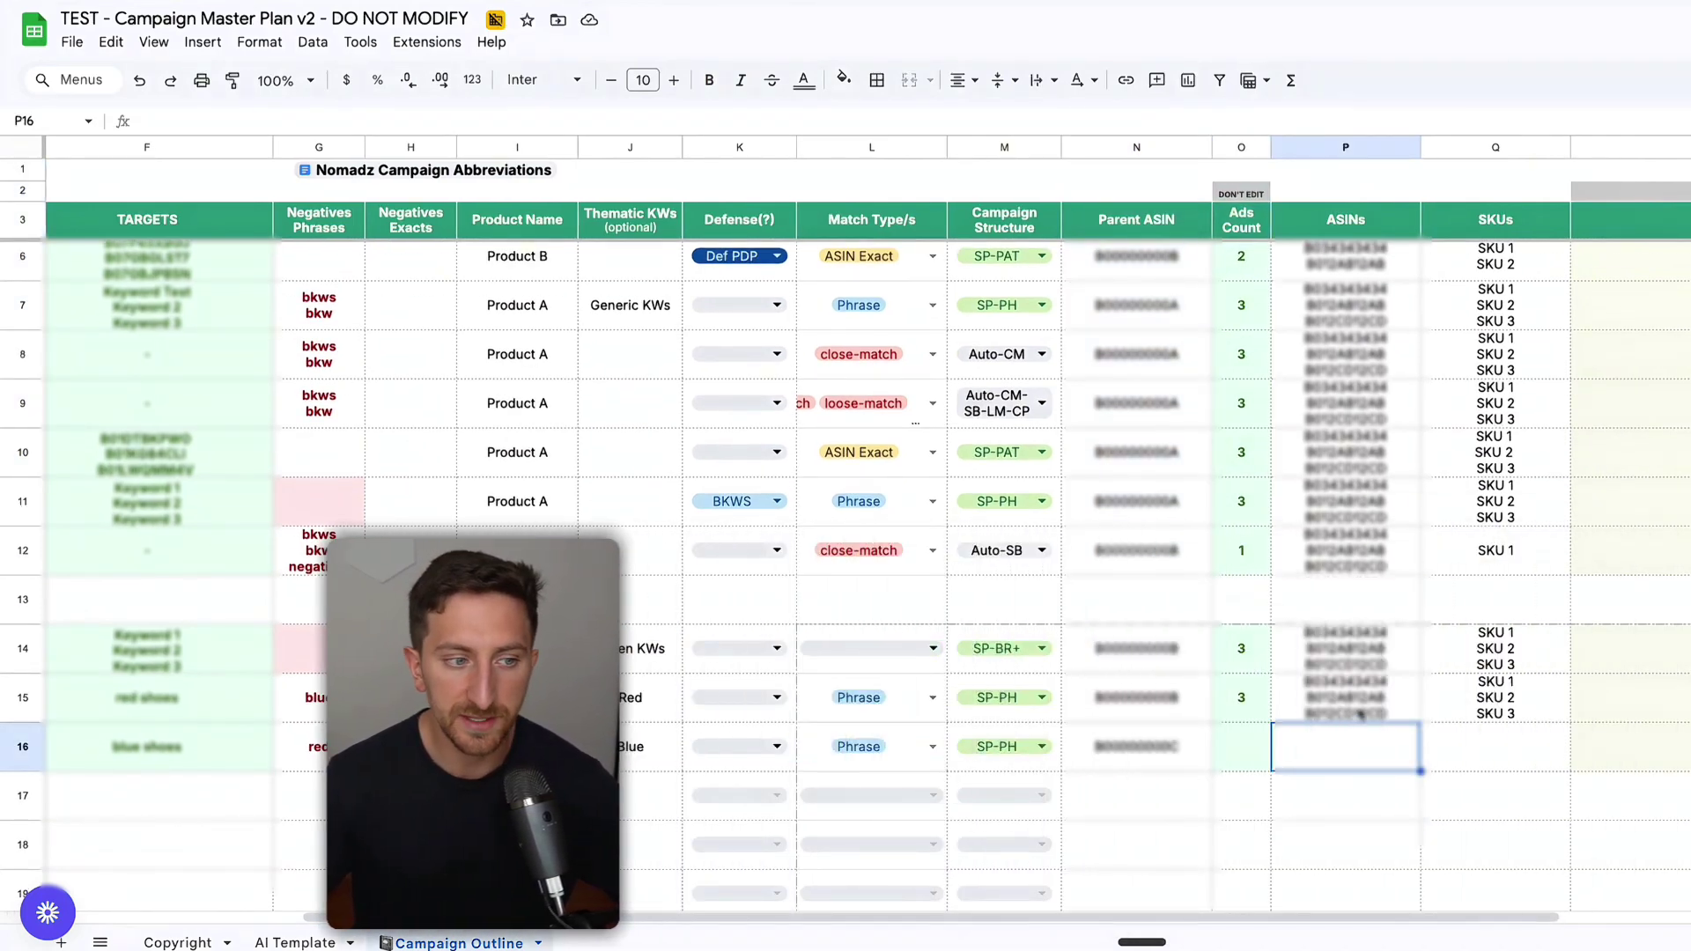
pyautogui.hscroll(-1, 1347, 748)
pyautogui.scroll(-1, 1348, 749)
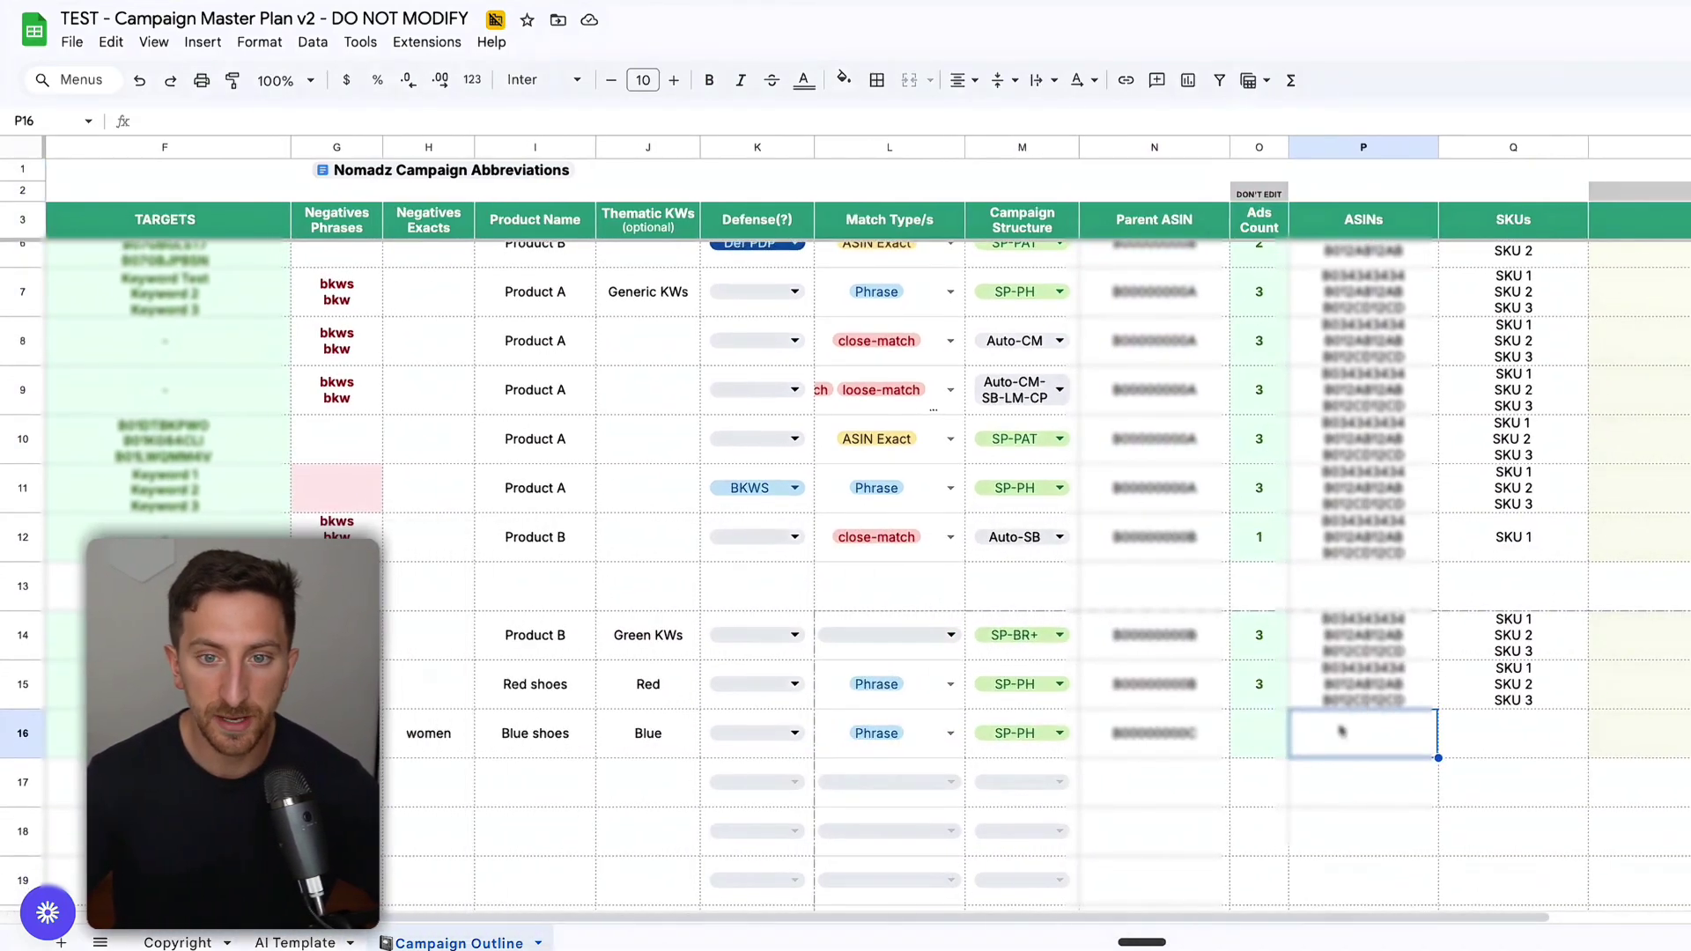
pyautogui.click(1387, 696)
pyautogui.hotkey('ctrl', 'c')
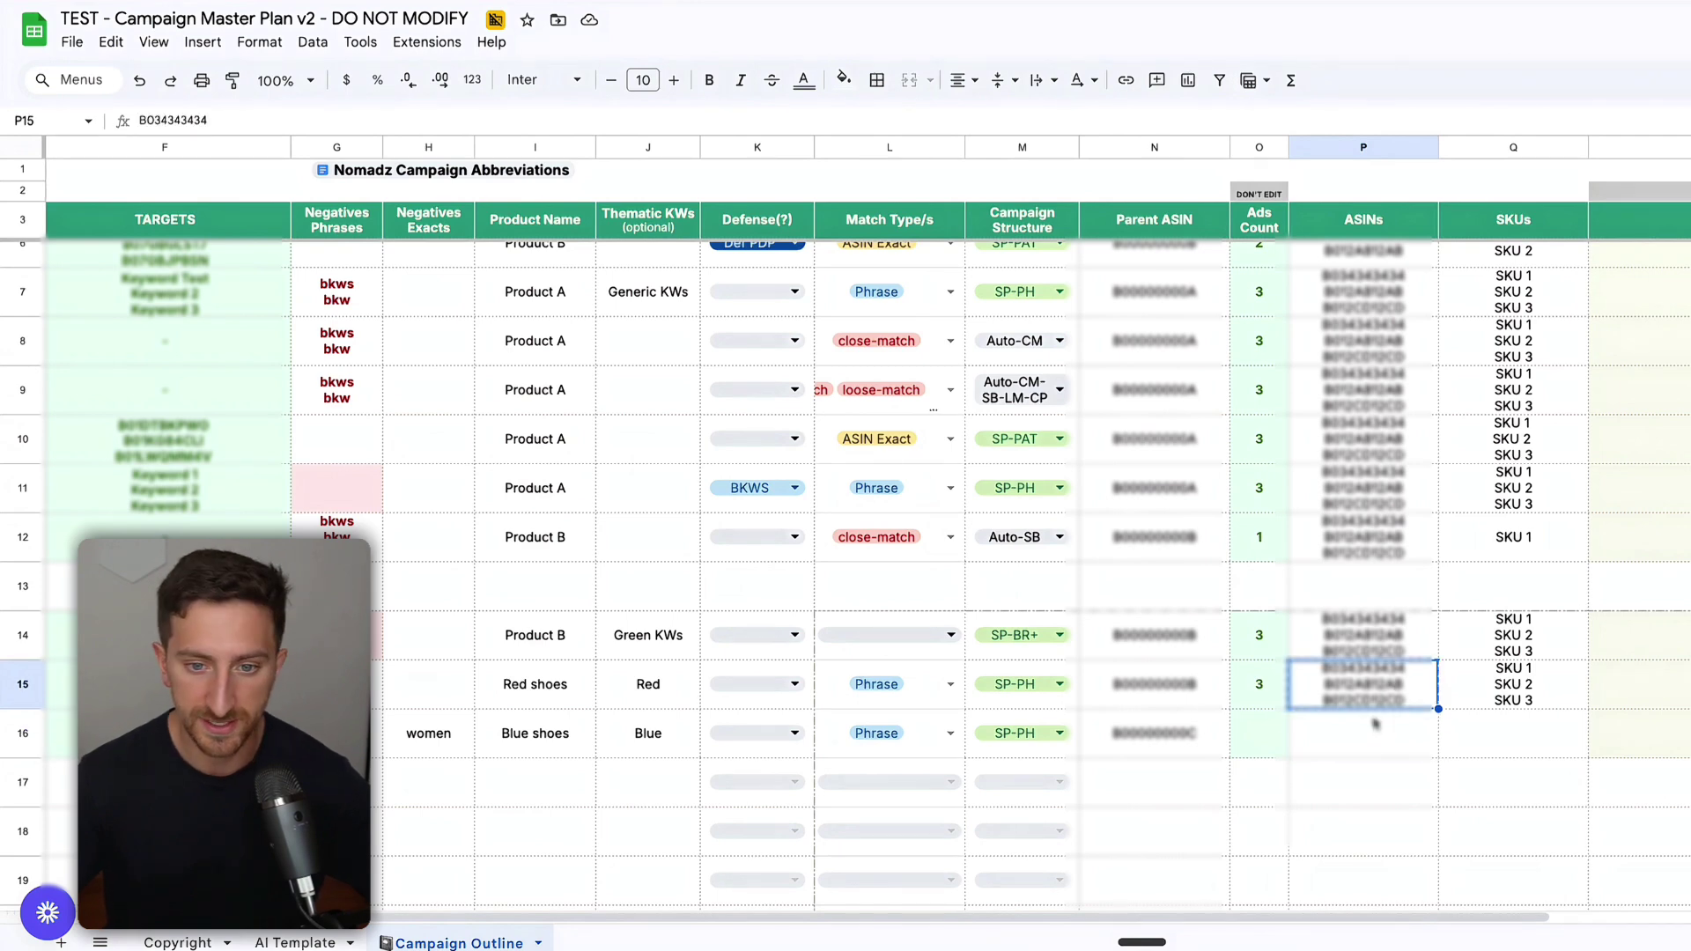
pyautogui.click(1361, 740)
pyautogui.hotkey('ctrl', 'v')
# - Copy row 15's SKU list into row 16 and verify both pasted lists
pyautogui.click(1516, 696)
pyautogui.hotkey('ctrl', 'c')
pyautogui.click(1494, 744)
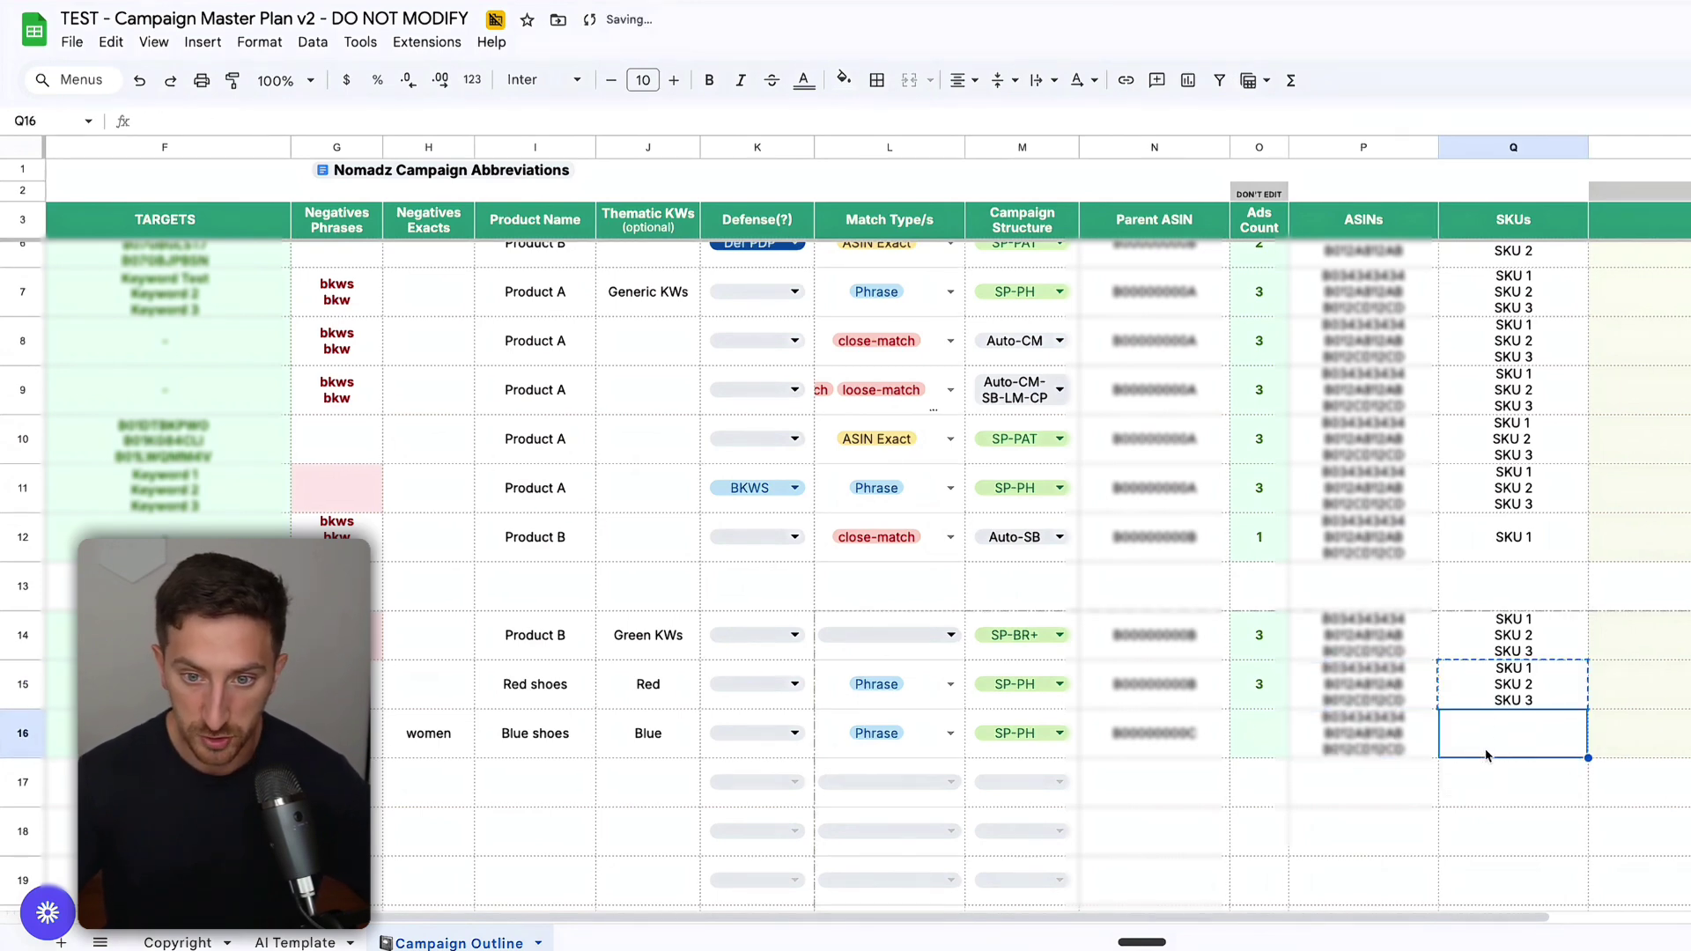
pyautogui.hotkey('ctrl', 'v')
pyautogui.click(1365, 739)
pyautogui.click(1559, 740)
pyautogui.click(1367, 739)
pyautogui.click(1568, 744)
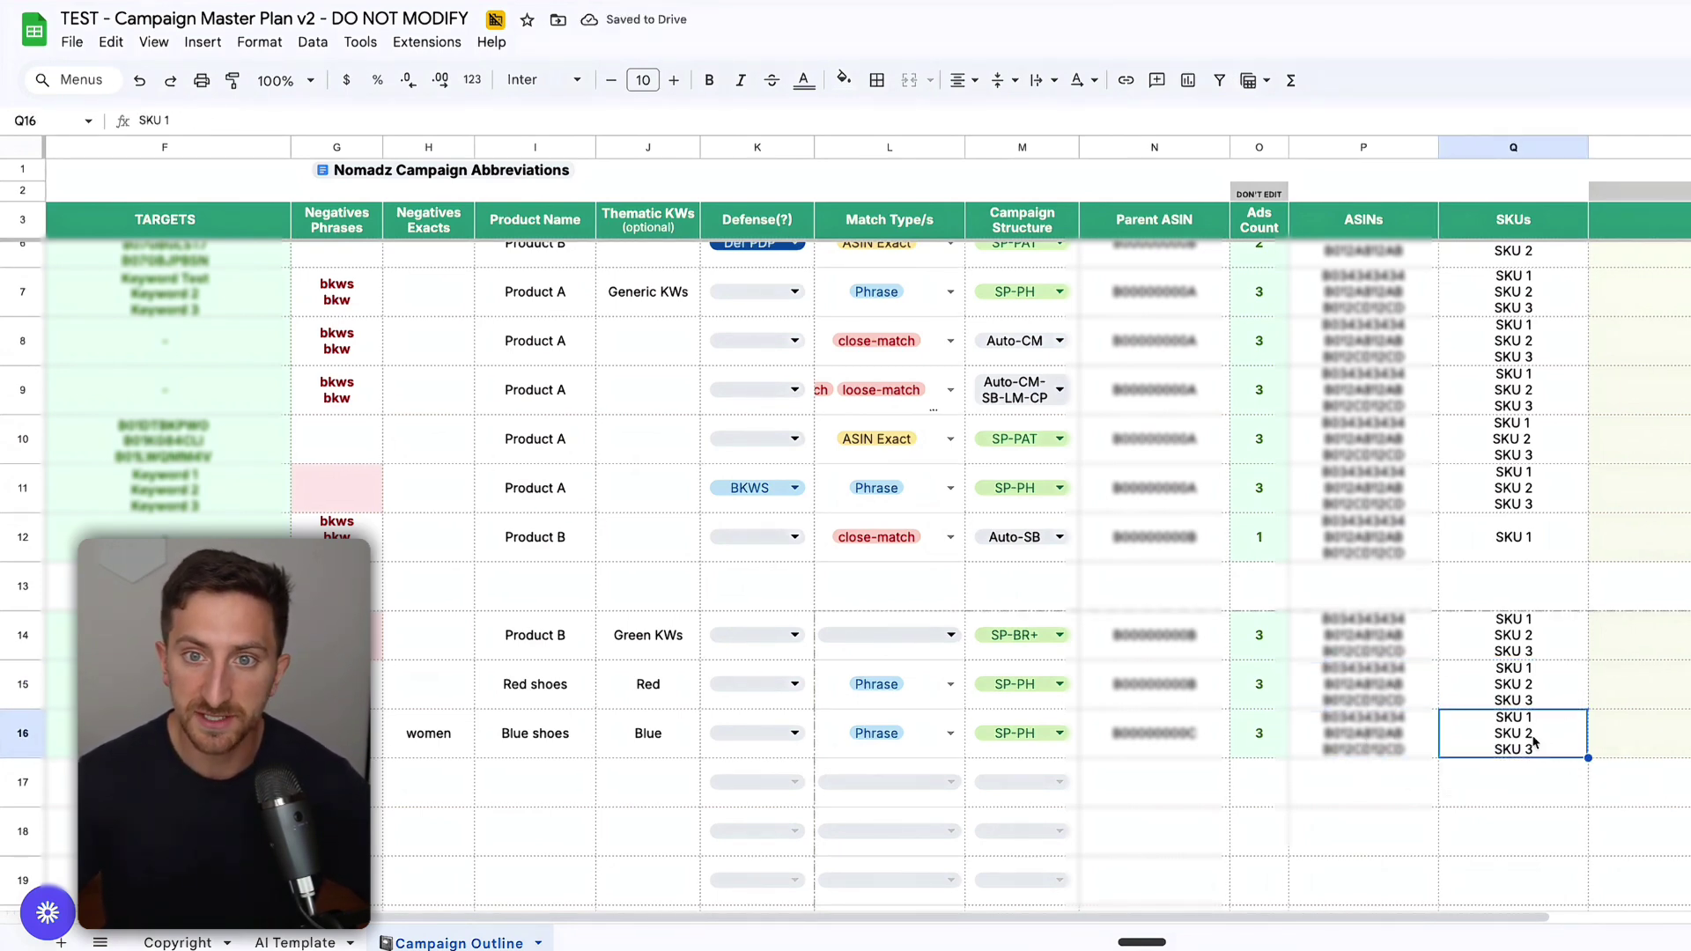
# - Check row 16's generated campaign name, ad group 'Blue - SP-PH', bid 1.01 and budget 10
pyautogui.hscroll(5, 1537, 744)
pyautogui.click(1387, 740)
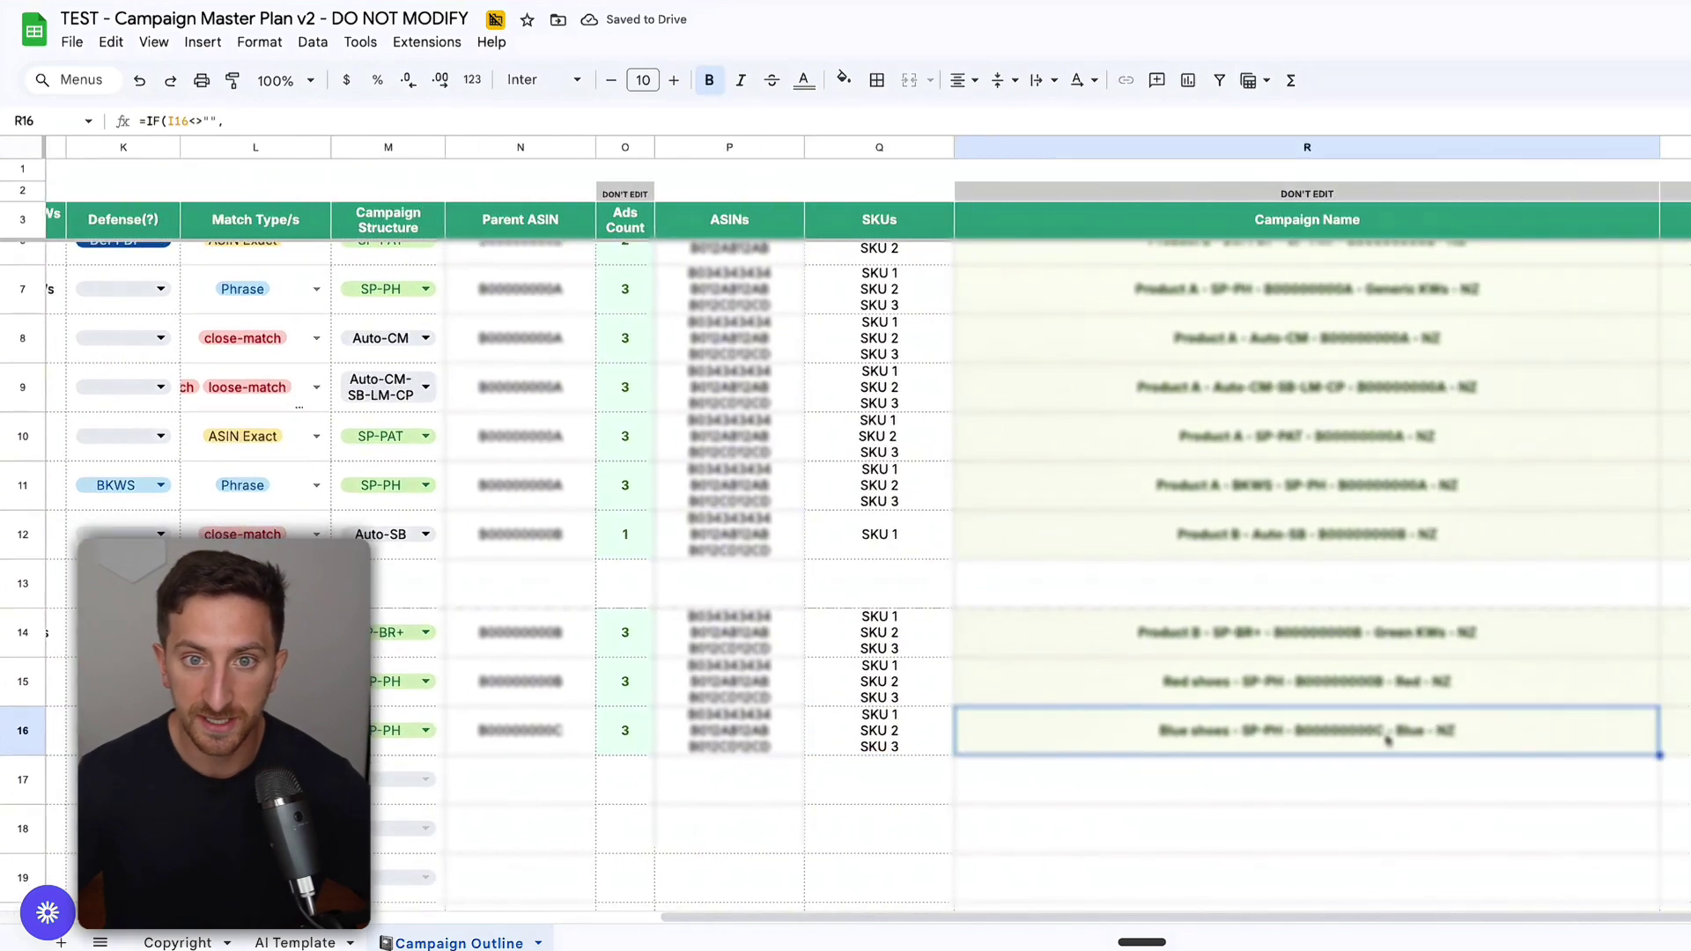
pyautogui.hscroll(5, 1387, 739)
pyautogui.click(1638, 725)
pyautogui.hscroll(3, 1638, 725)
pyautogui.click(1576, 702)
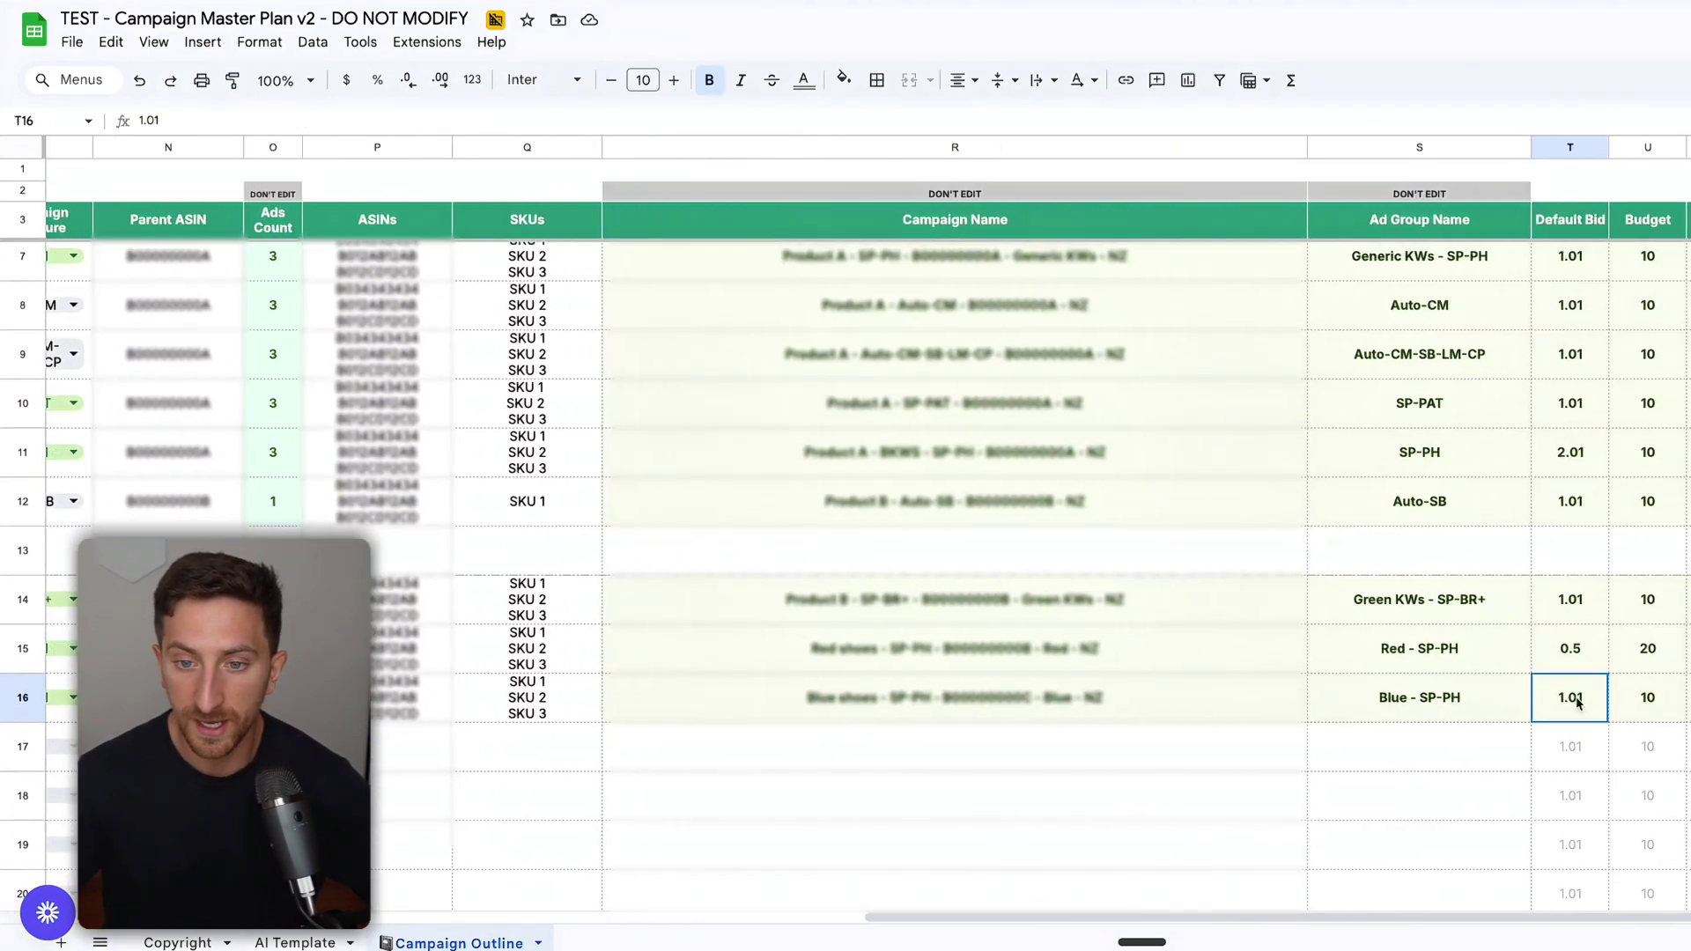
pyautogui.moveTo(1578, 701)
pyautogui.mouseDown()
pyautogui.moveTo(1673, 713)
pyautogui.moveTo(1600, 716)
pyautogui.mouseUp()
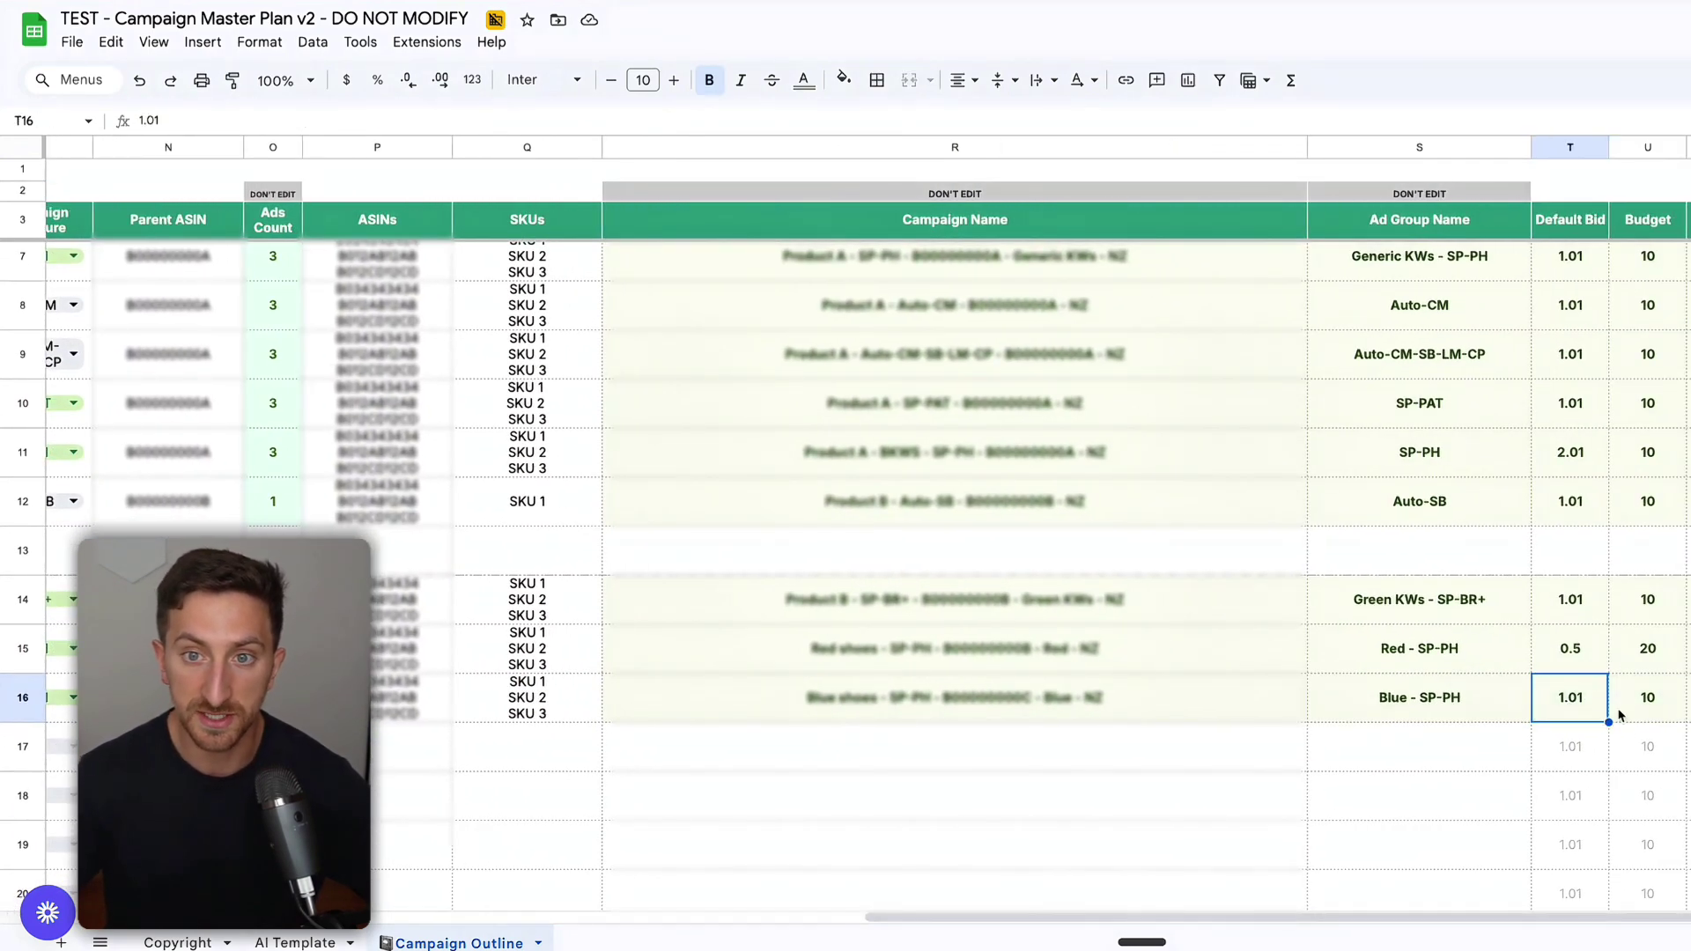
pyautogui.click(1679, 705)
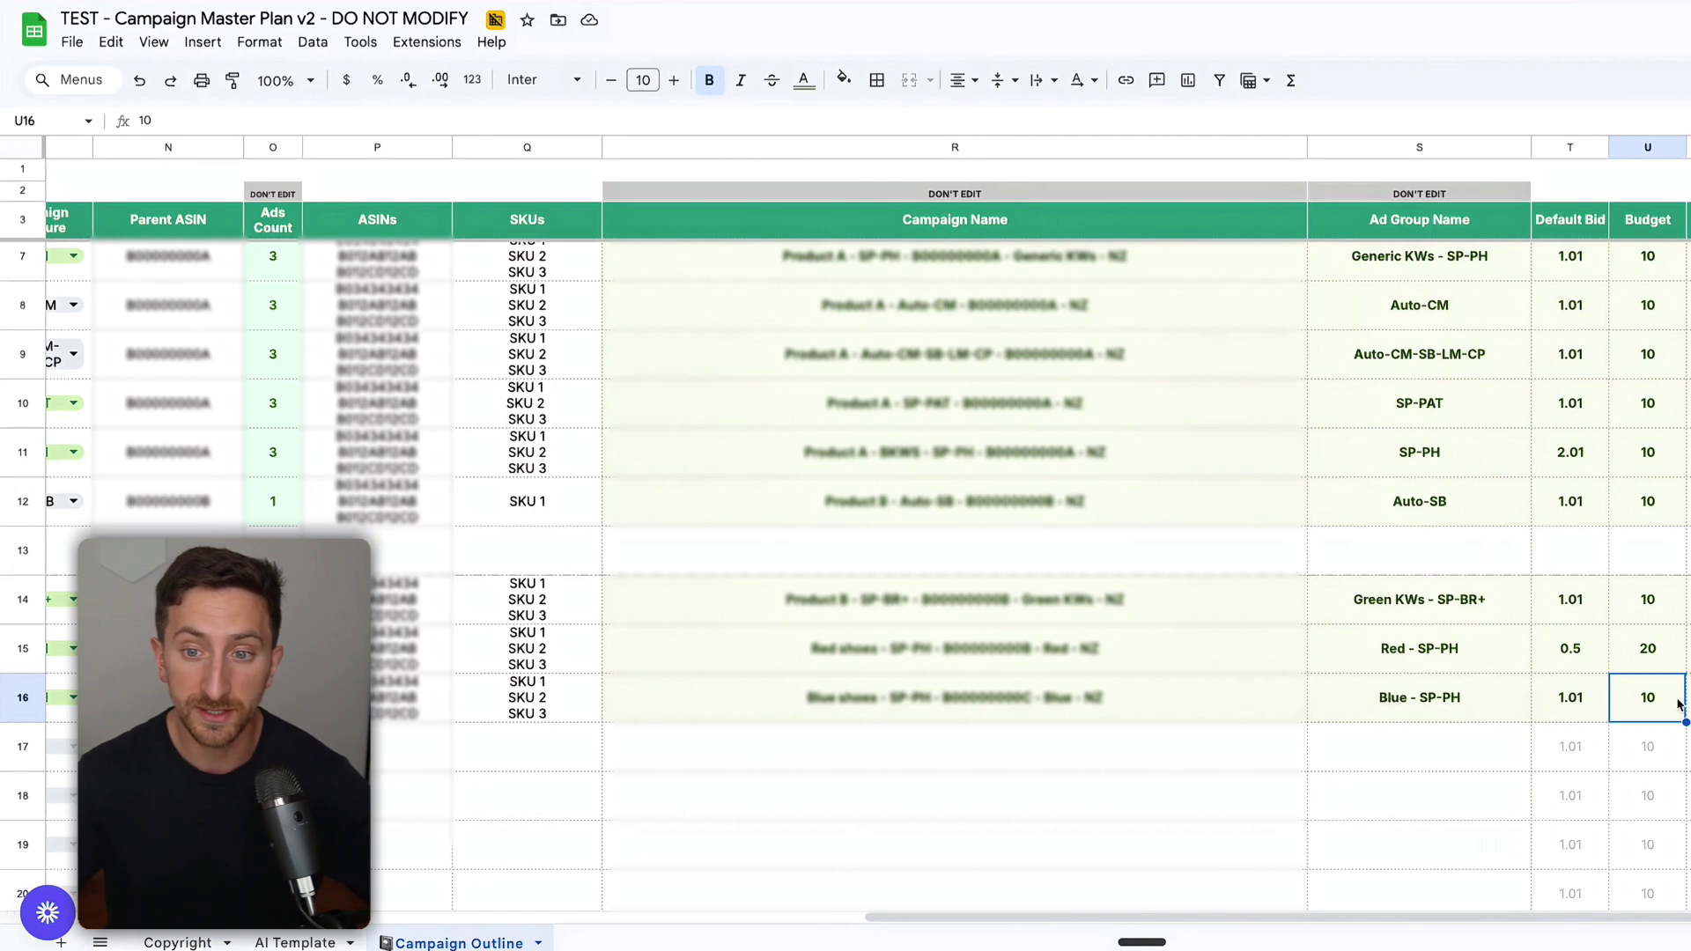
pyautogui.click(1564, 704)
pyautogui.moveTo(906, 717); pyautogui.dragTo(1137, 698)
pyautogui.click(1445, 698)
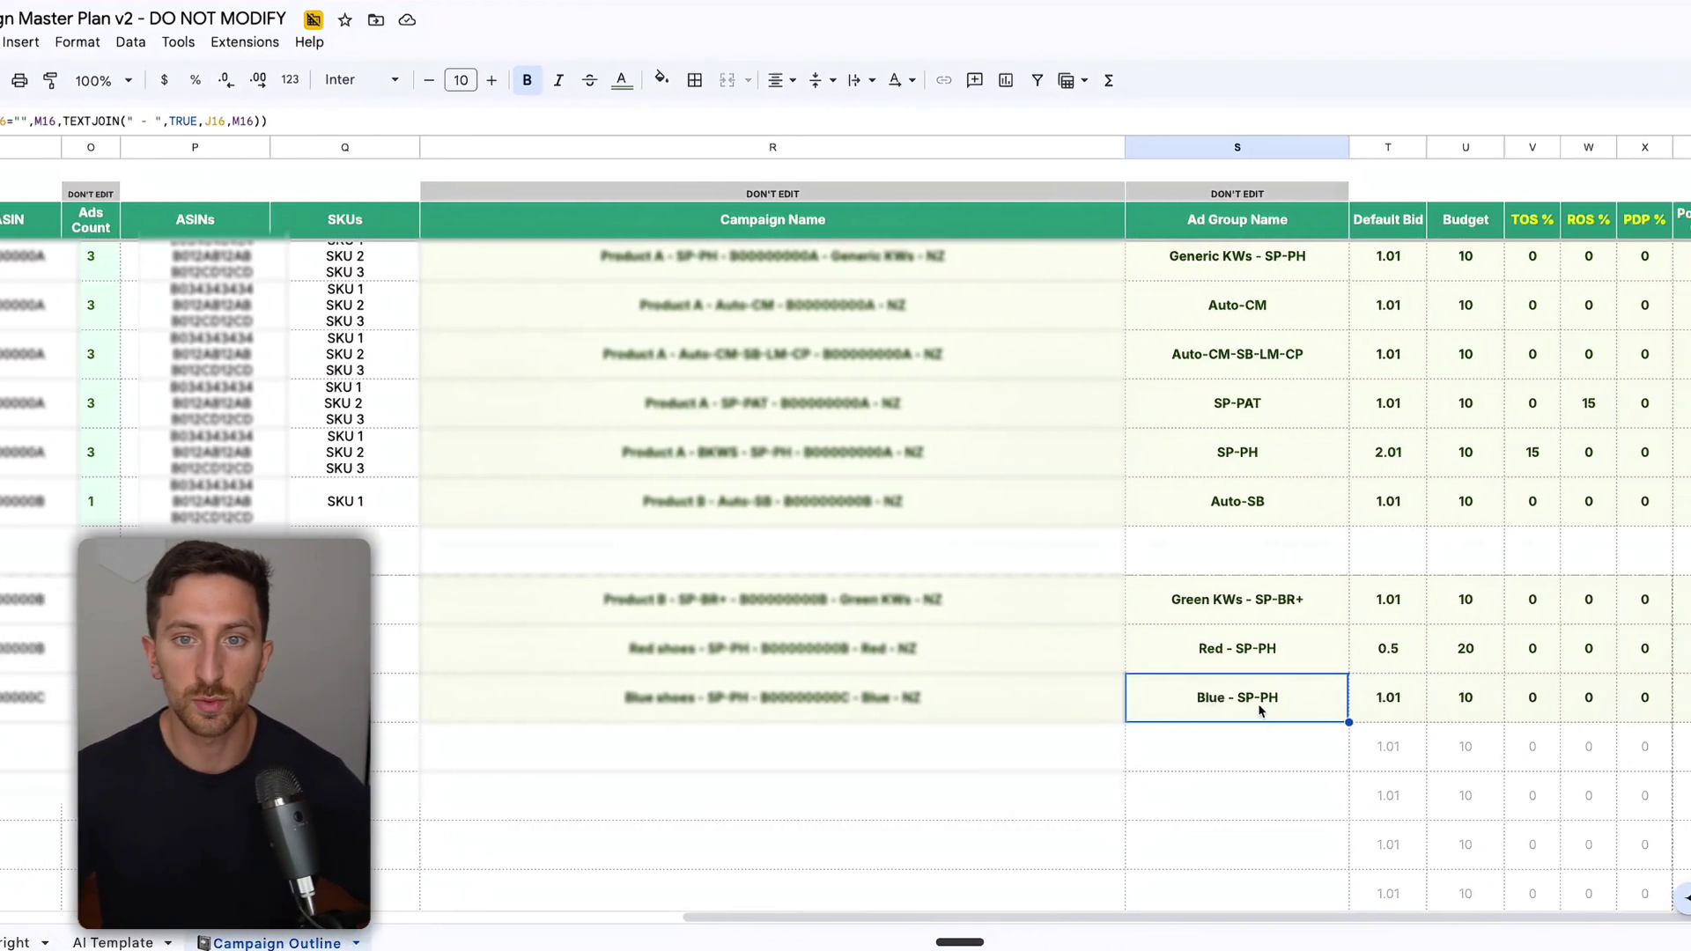
pyautogui.click(1582, 710)
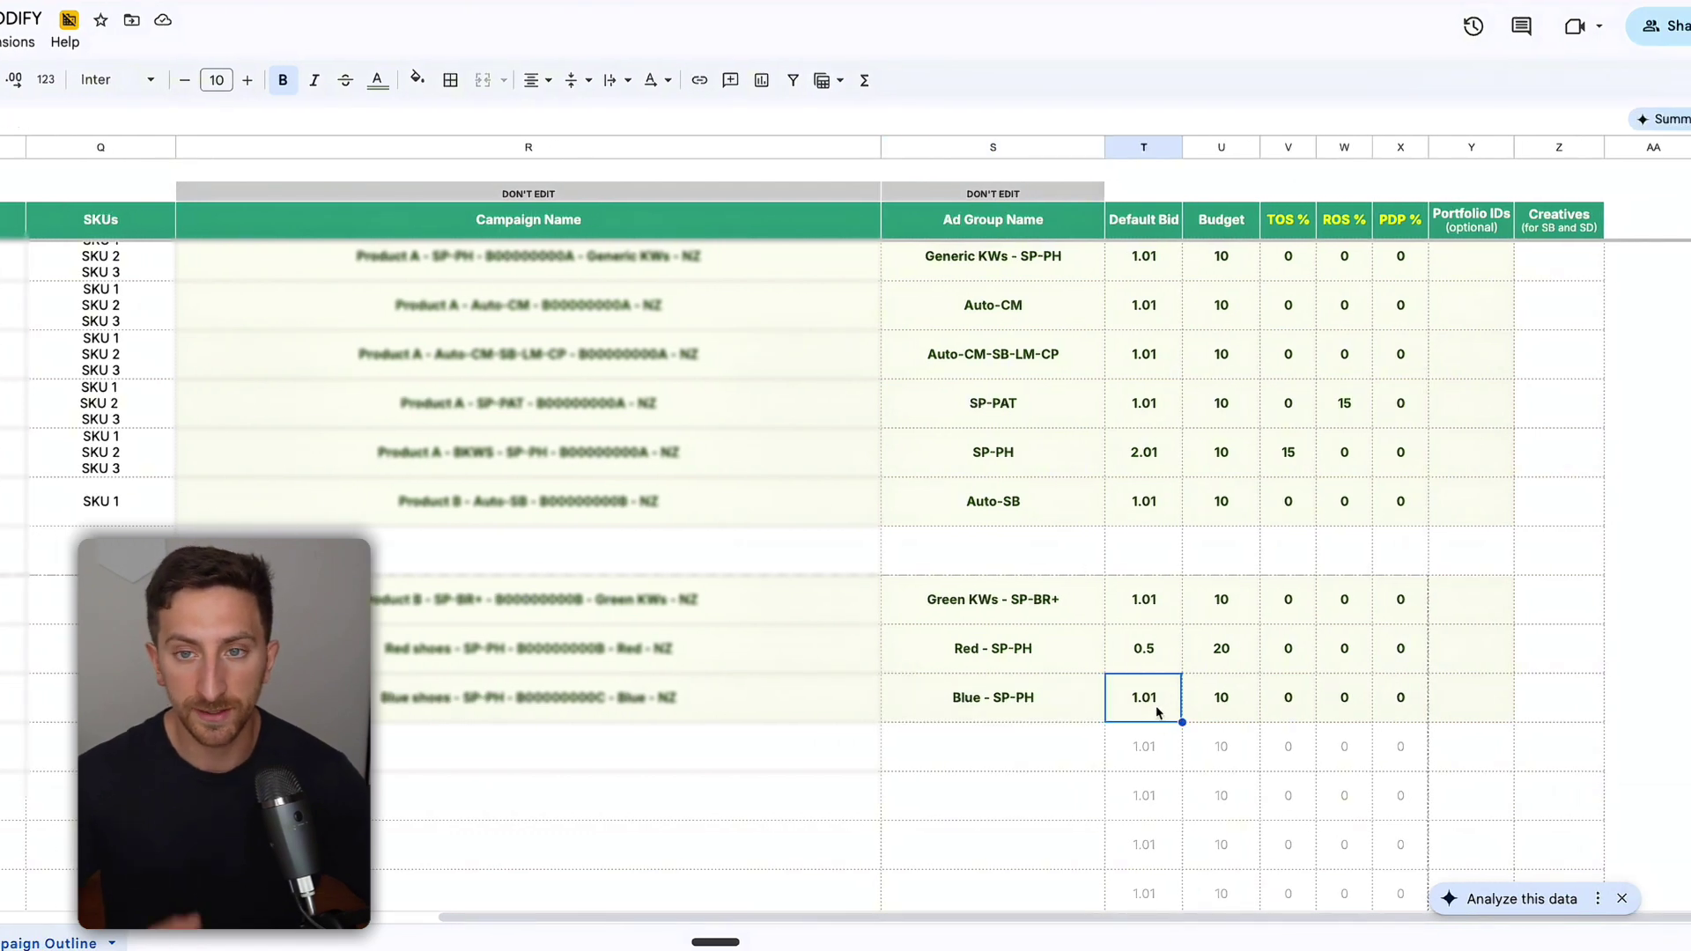
pyautogui.click(1230, 710)
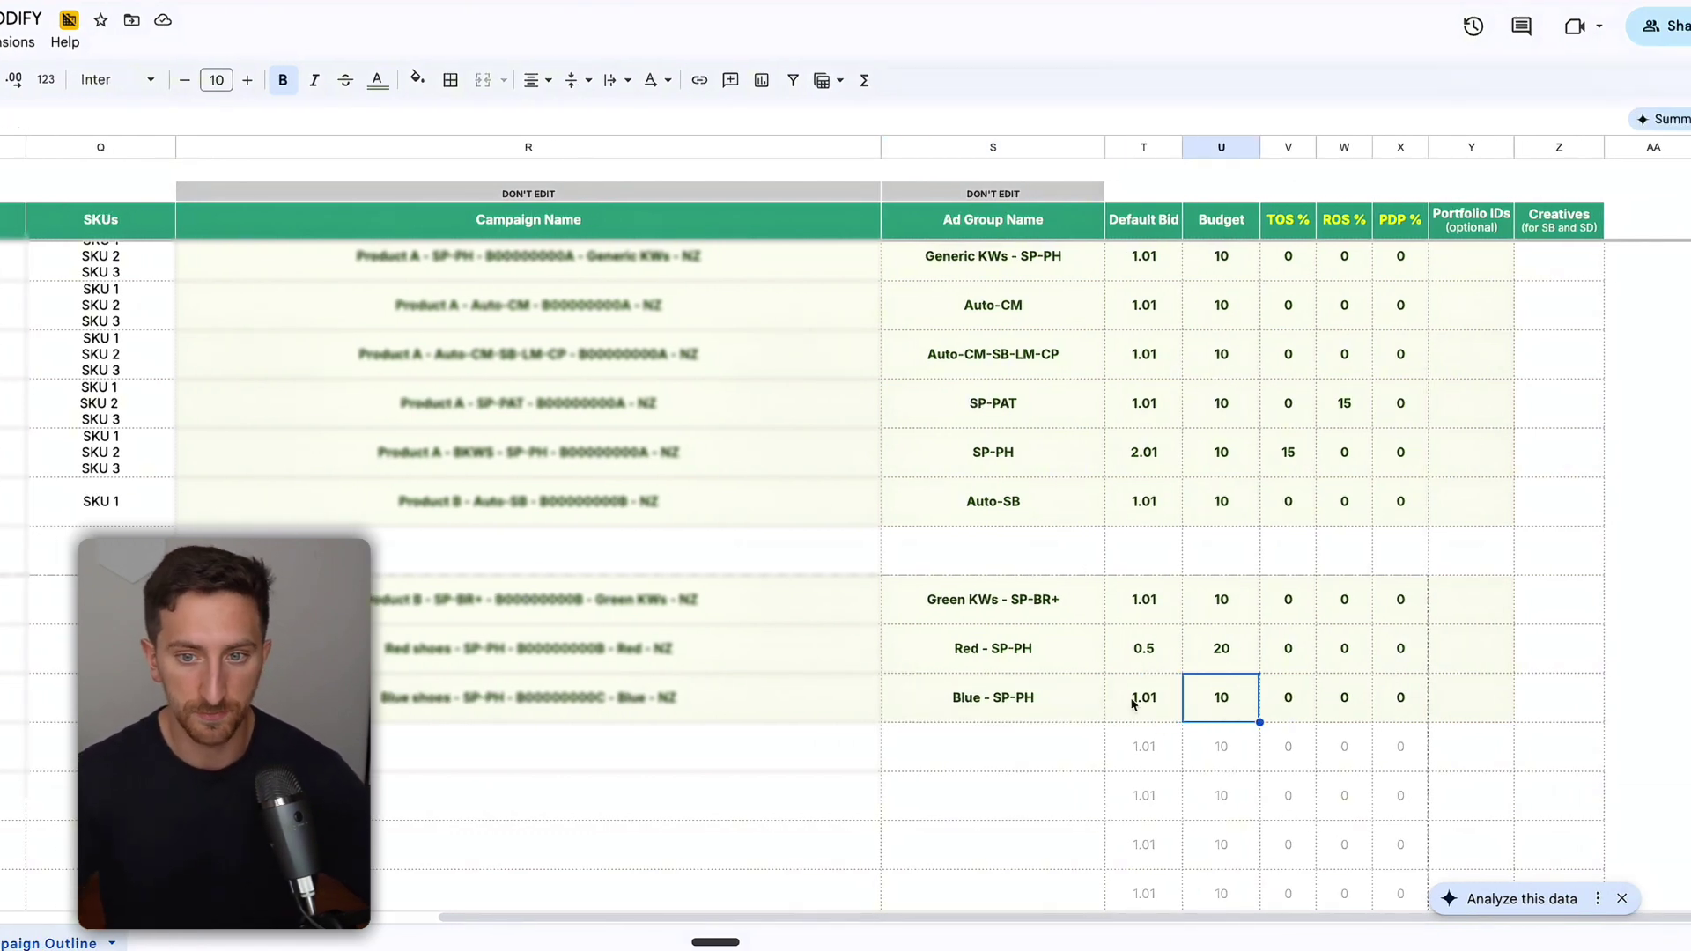
pyautogui.click(1133, 702)
pyautogui.click(1236, 702)
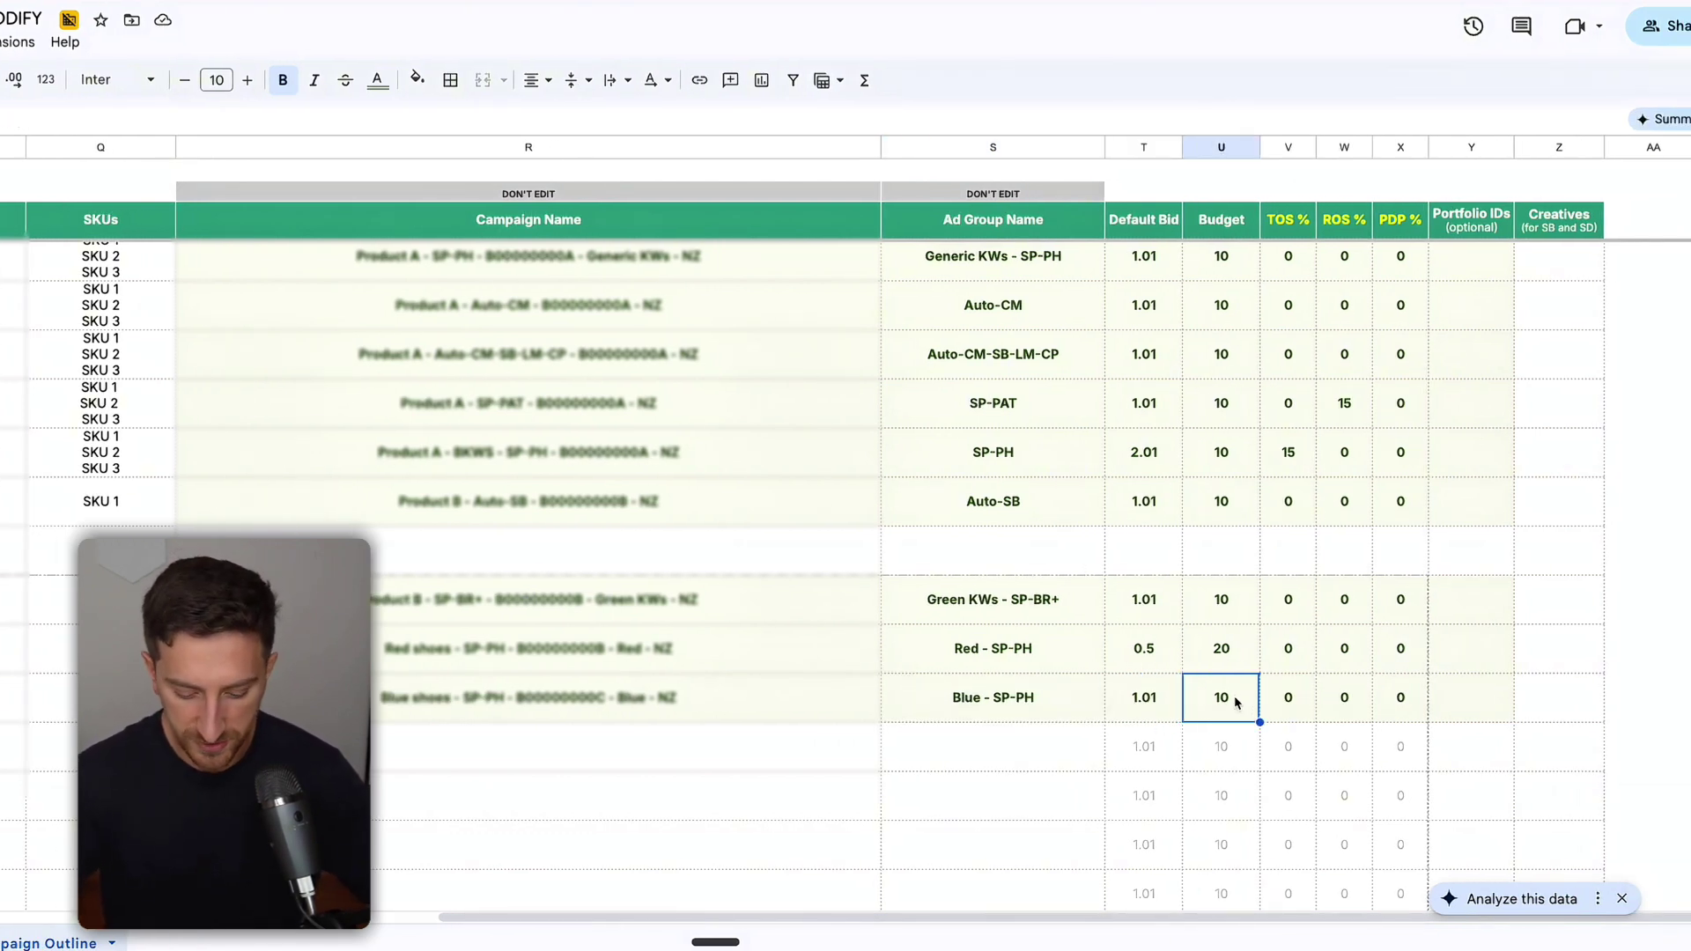
pyautogui.write('50')
pyautogui.press('Return')
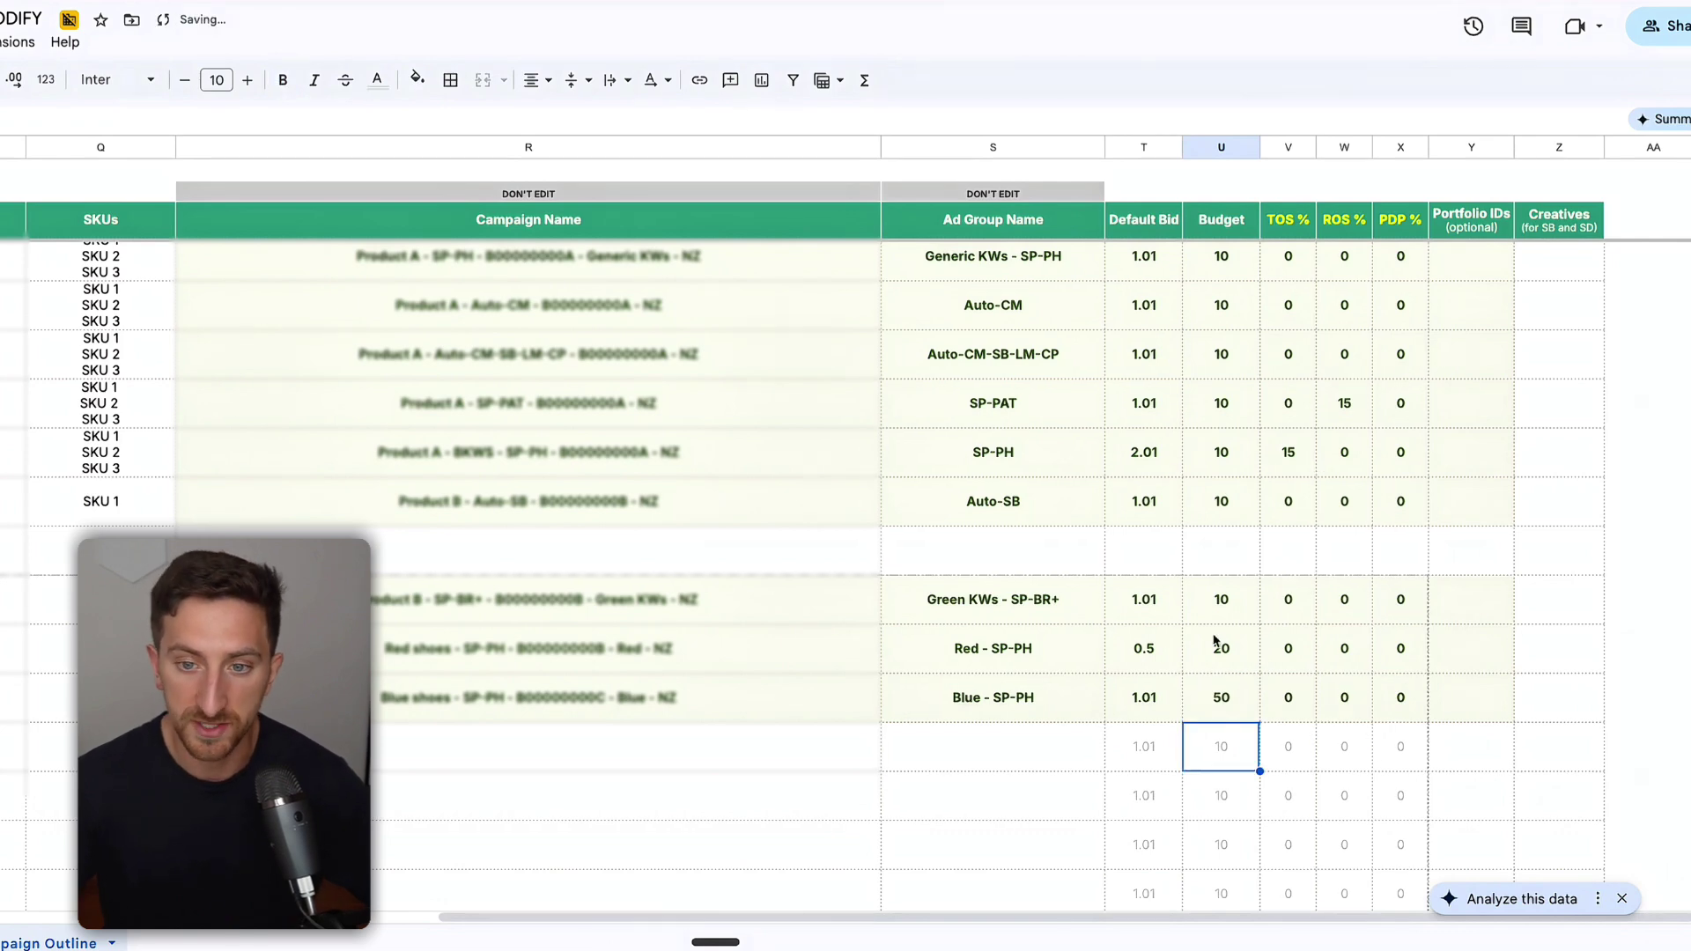
pyautogui.click(1216, 705)
pyautogui.click(1139, 717)
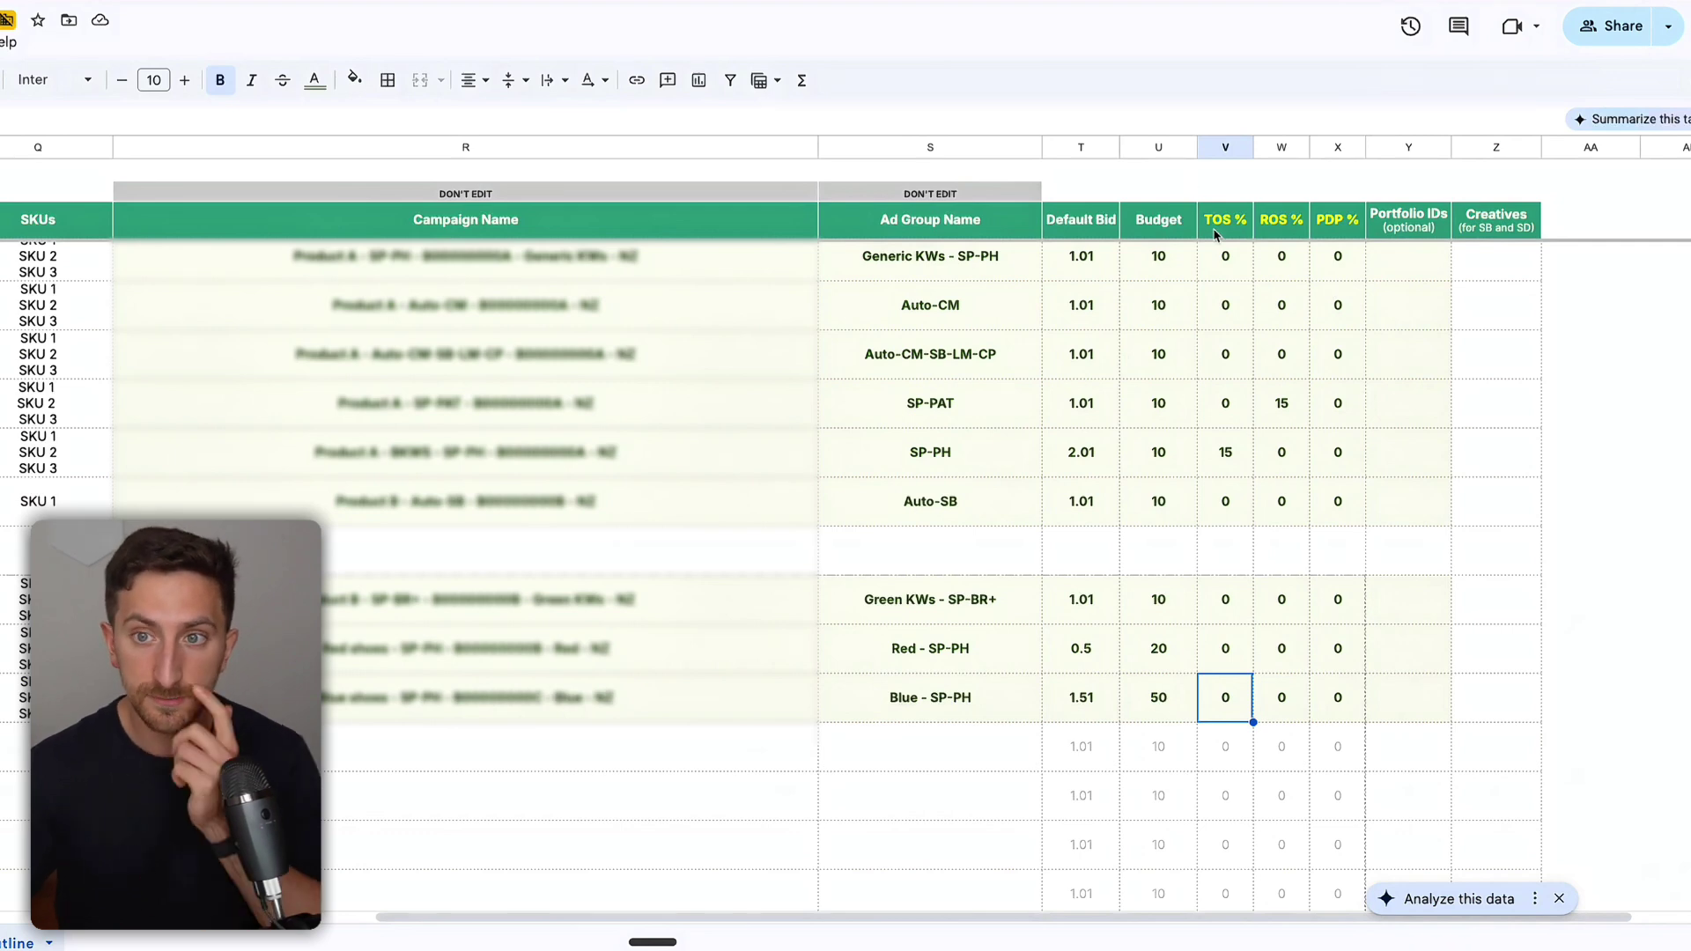
pyautogui.click(1281, 222)
pyautogui.click(1337, 705)
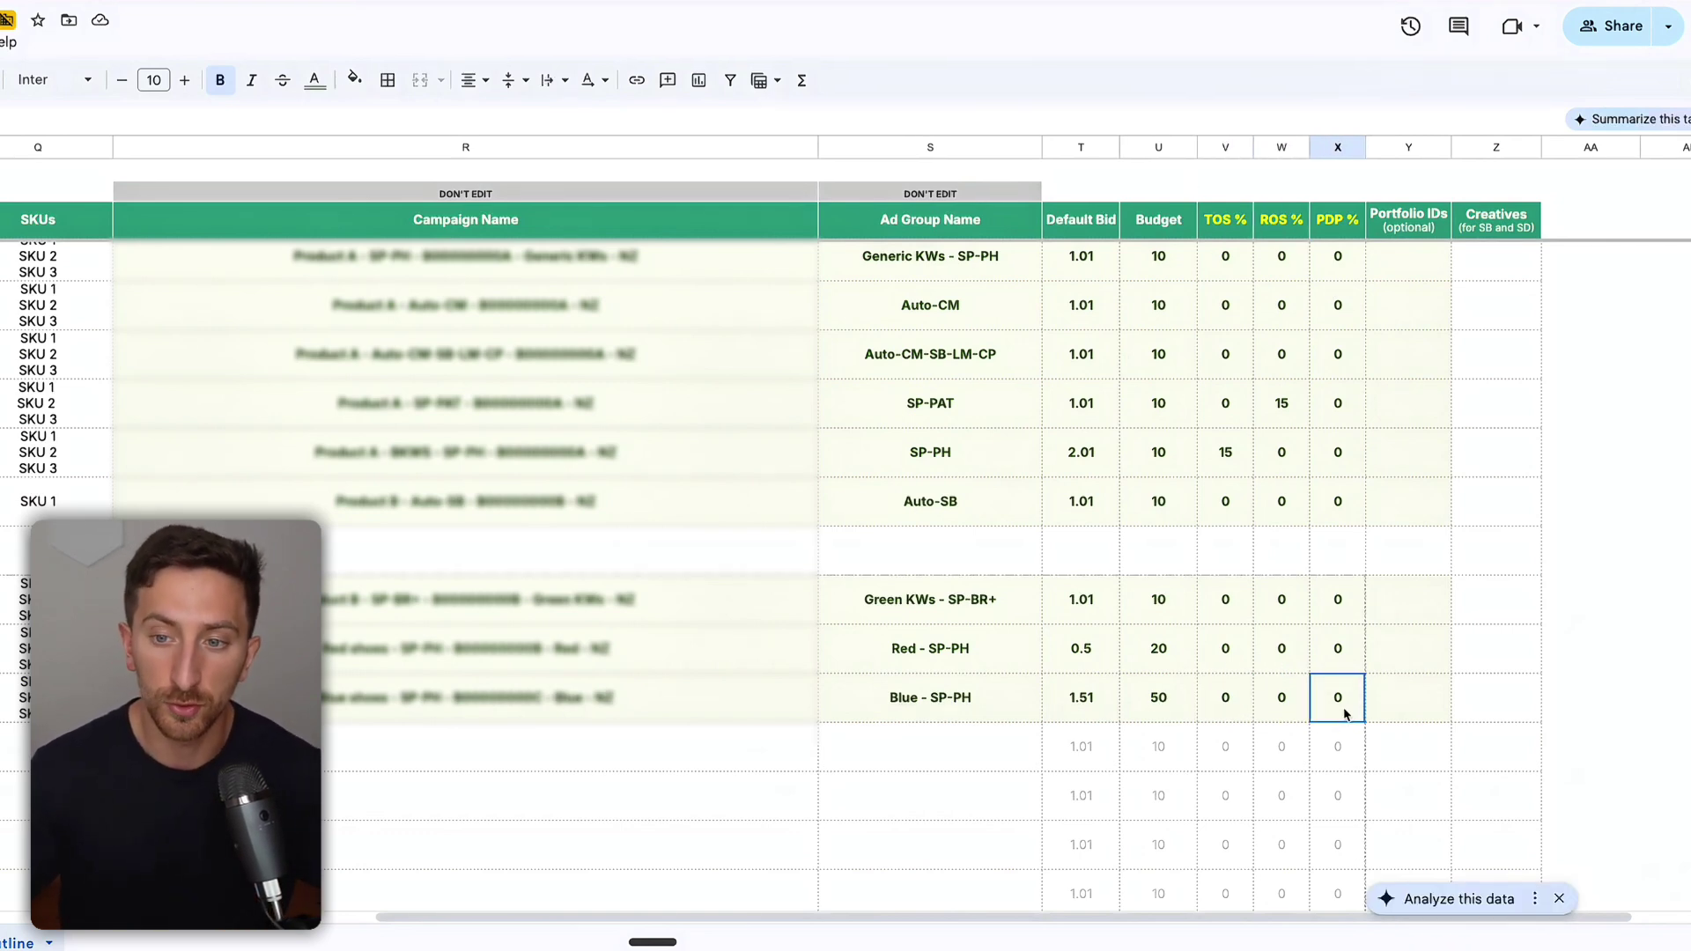
pyautogui.click(1418, 717)
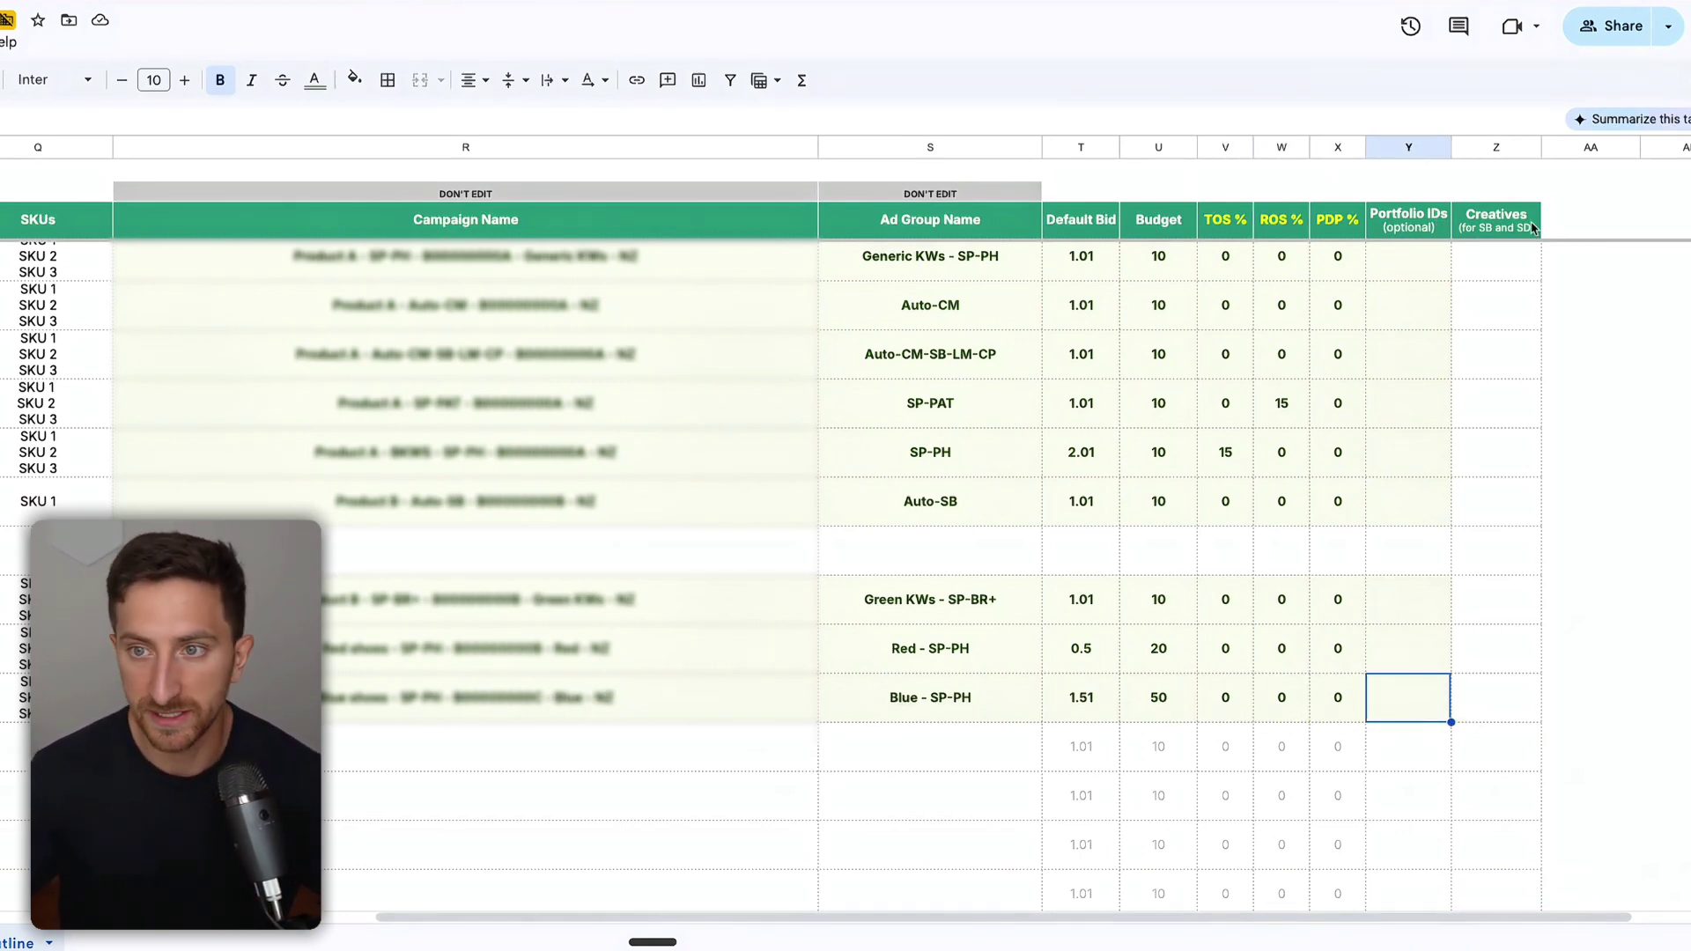
pyautogui.click(1230, 711)
pyautogui.click(1537, 709)
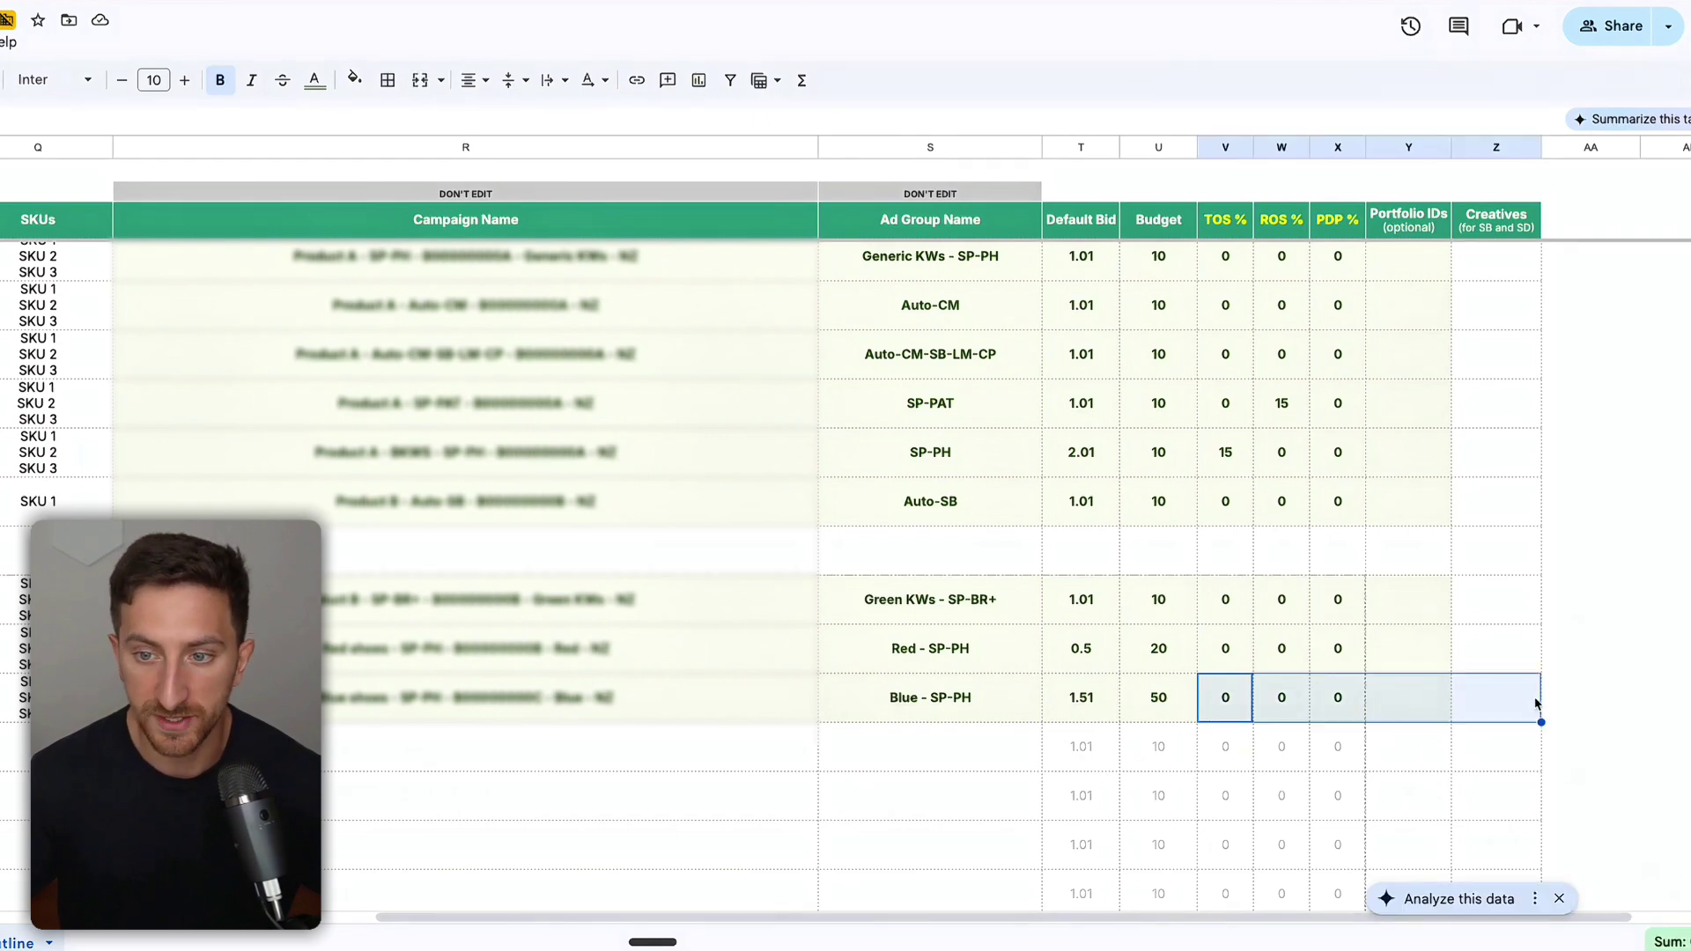
# - Set the Blue shoes row's status to CREATE
pyautogui.hscroll(-10, 1174, 716)
pyautogui.hscroll(-5, 1099, 724)
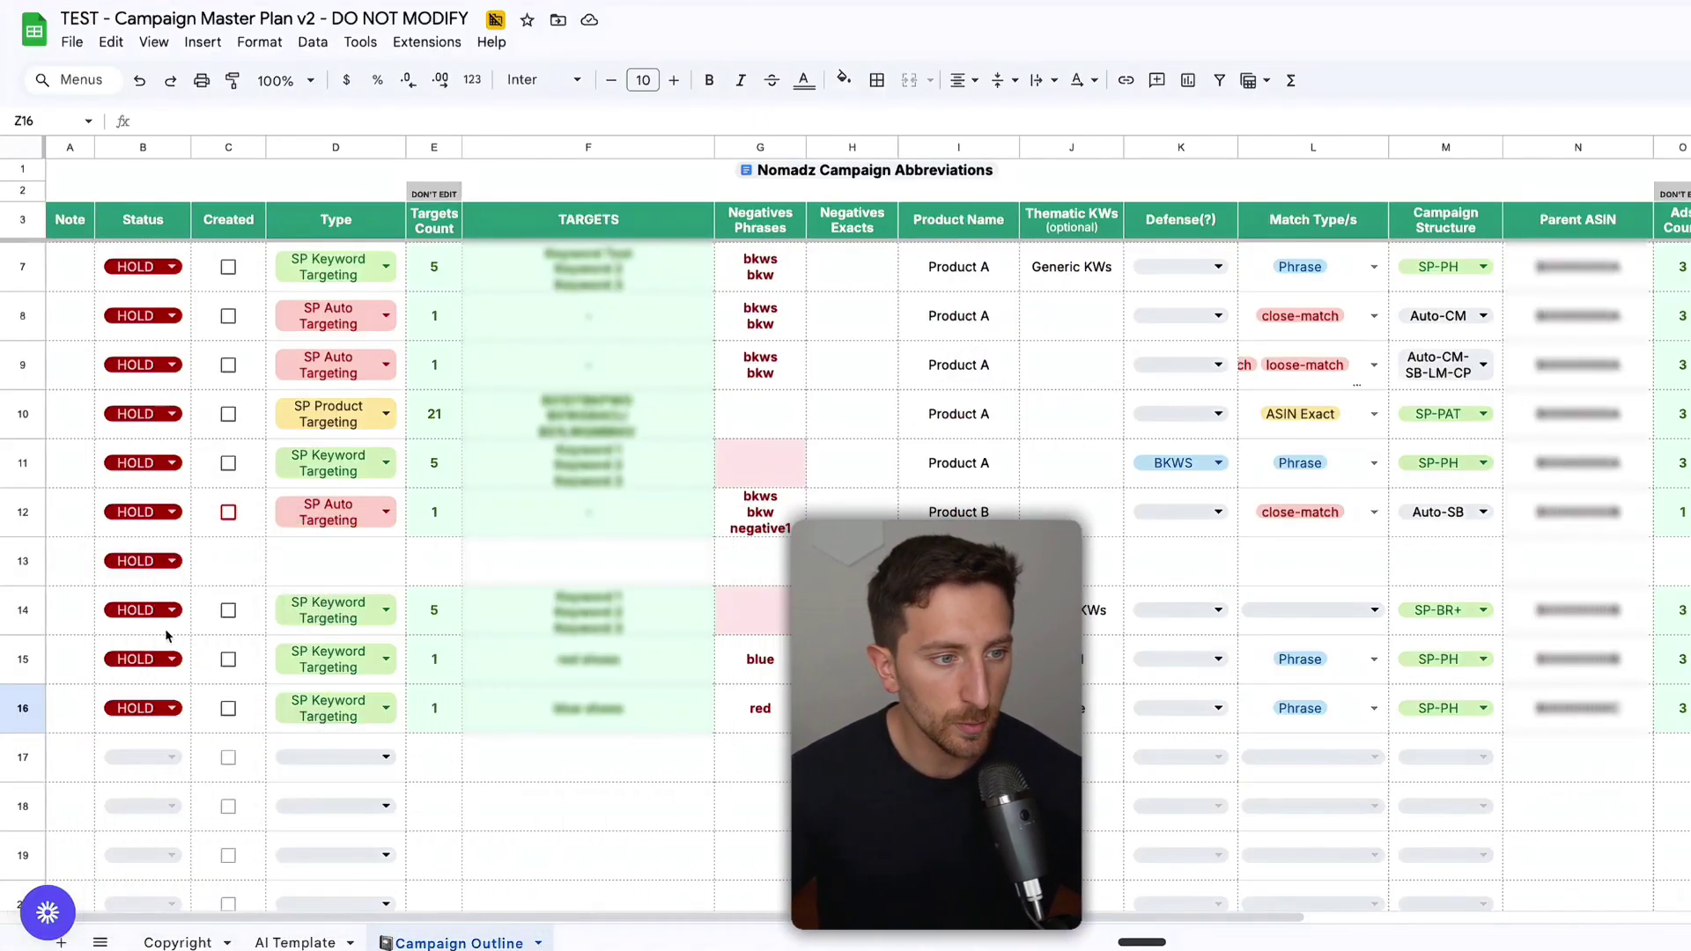
pyautogui.click(171, 708)
pyautogui.click(130, 814)
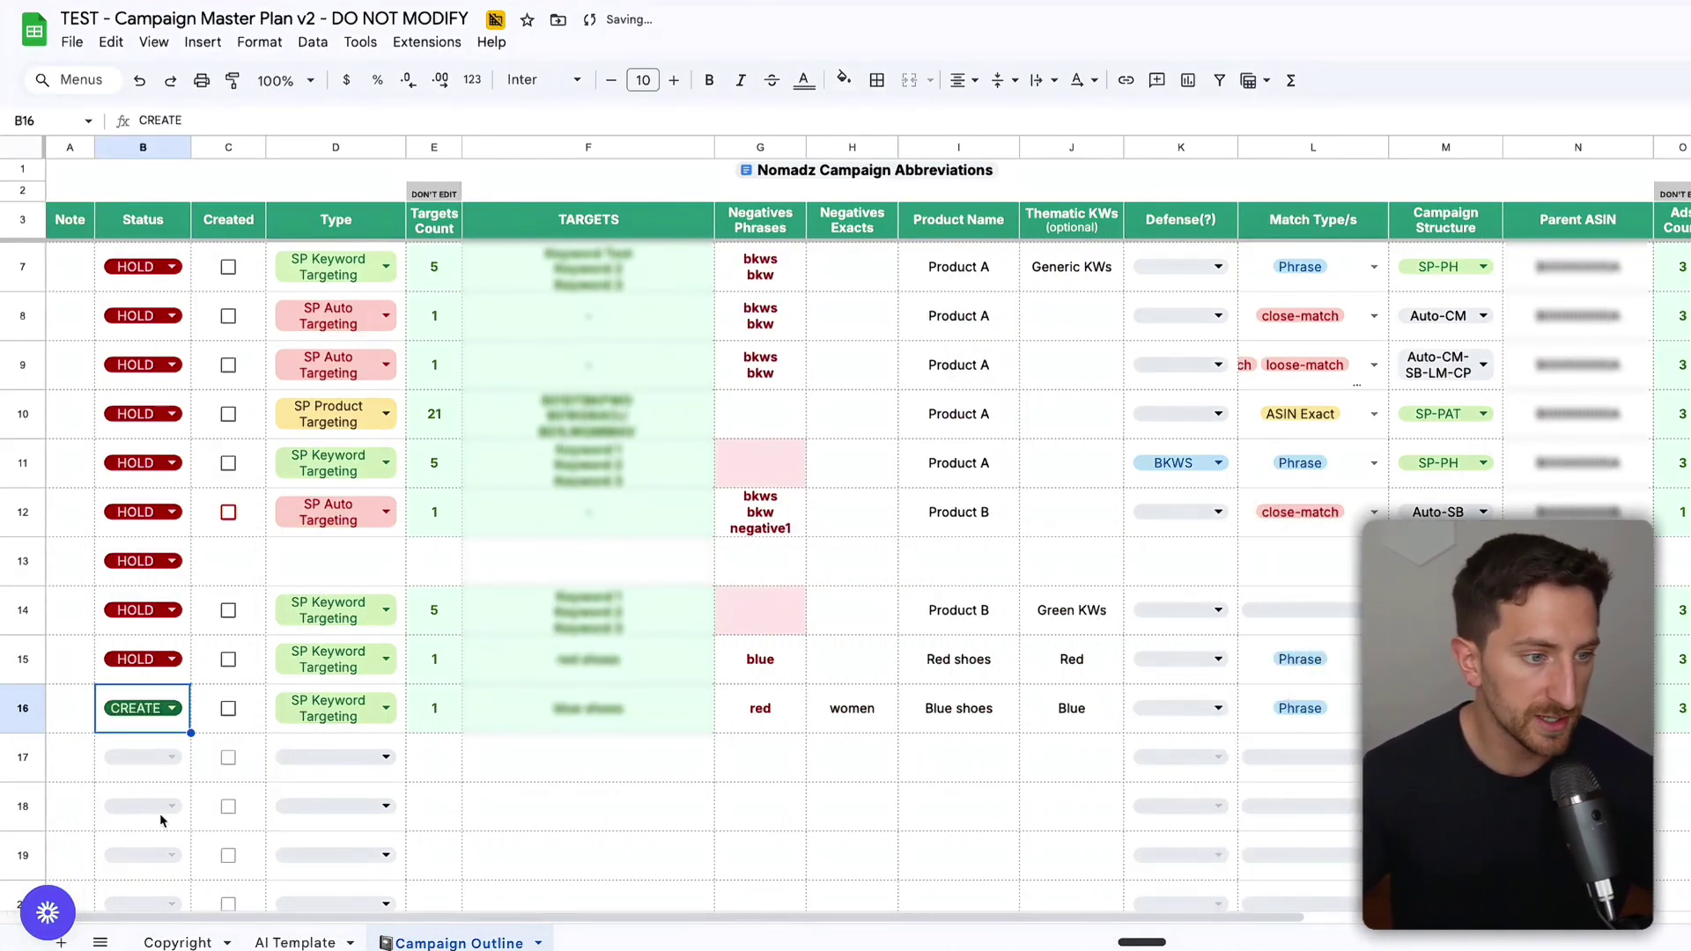
# - Confirm the Blue shoes campaign appears in the AI Template's FILTER output
pyautogui.click(295, 942)
pyautogui.moveTo(118, 221); pyautogui.dragTo(693, 248)
pyautogui.click(565, 243)
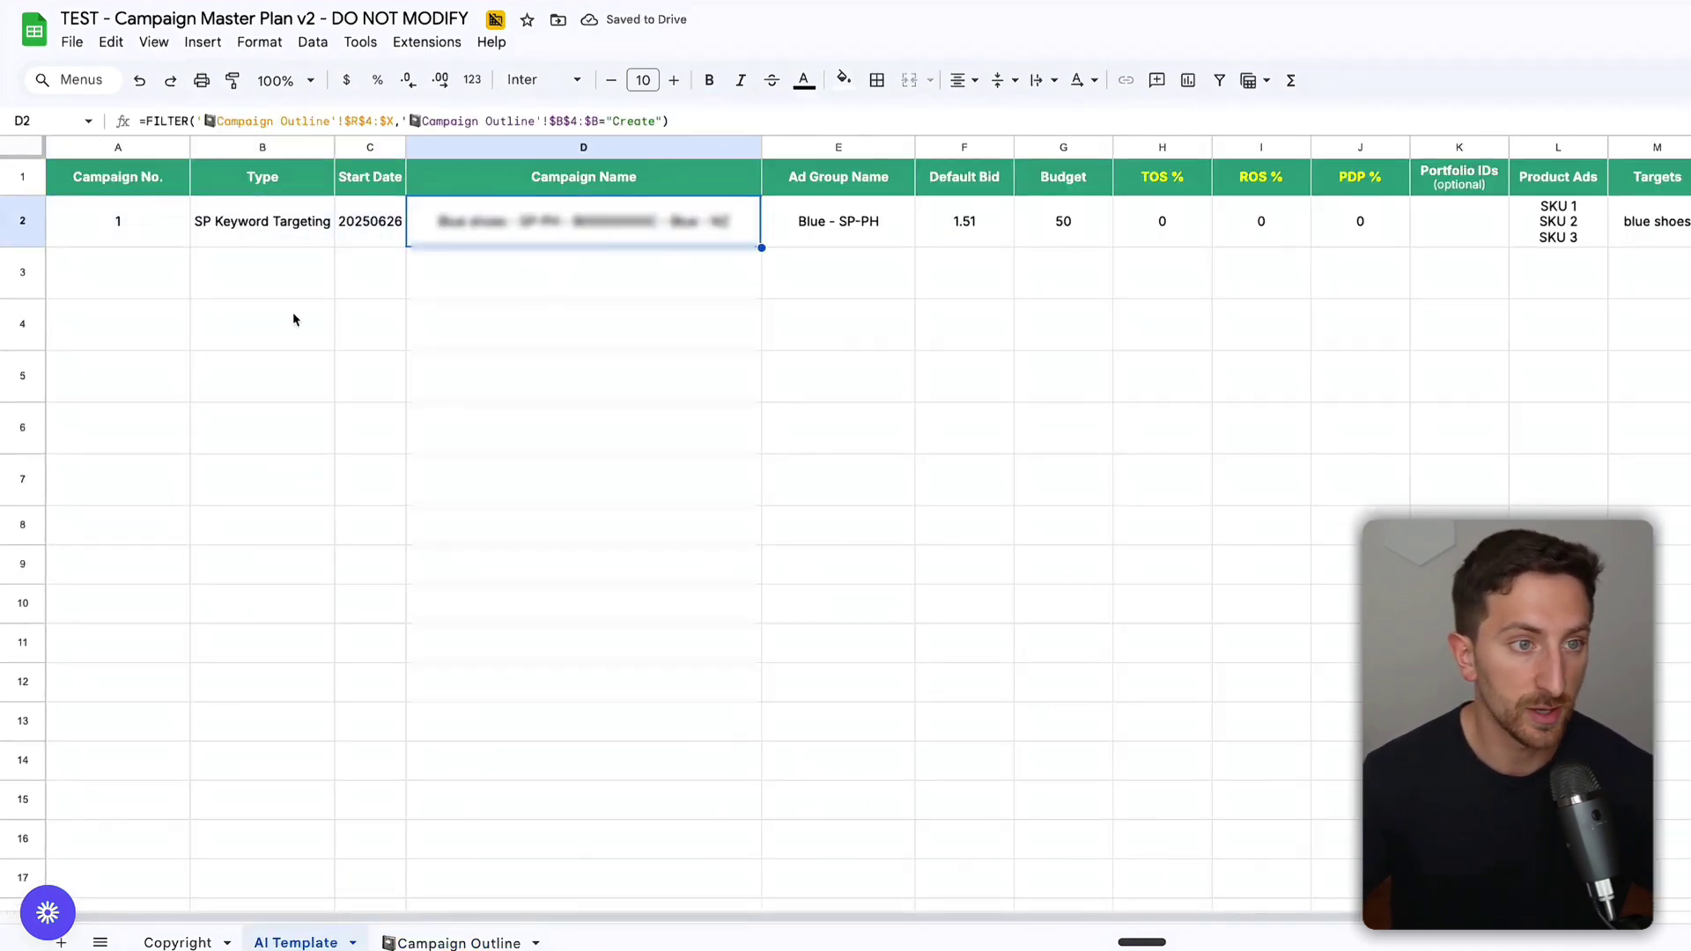
pyautogui.click(454, 941)
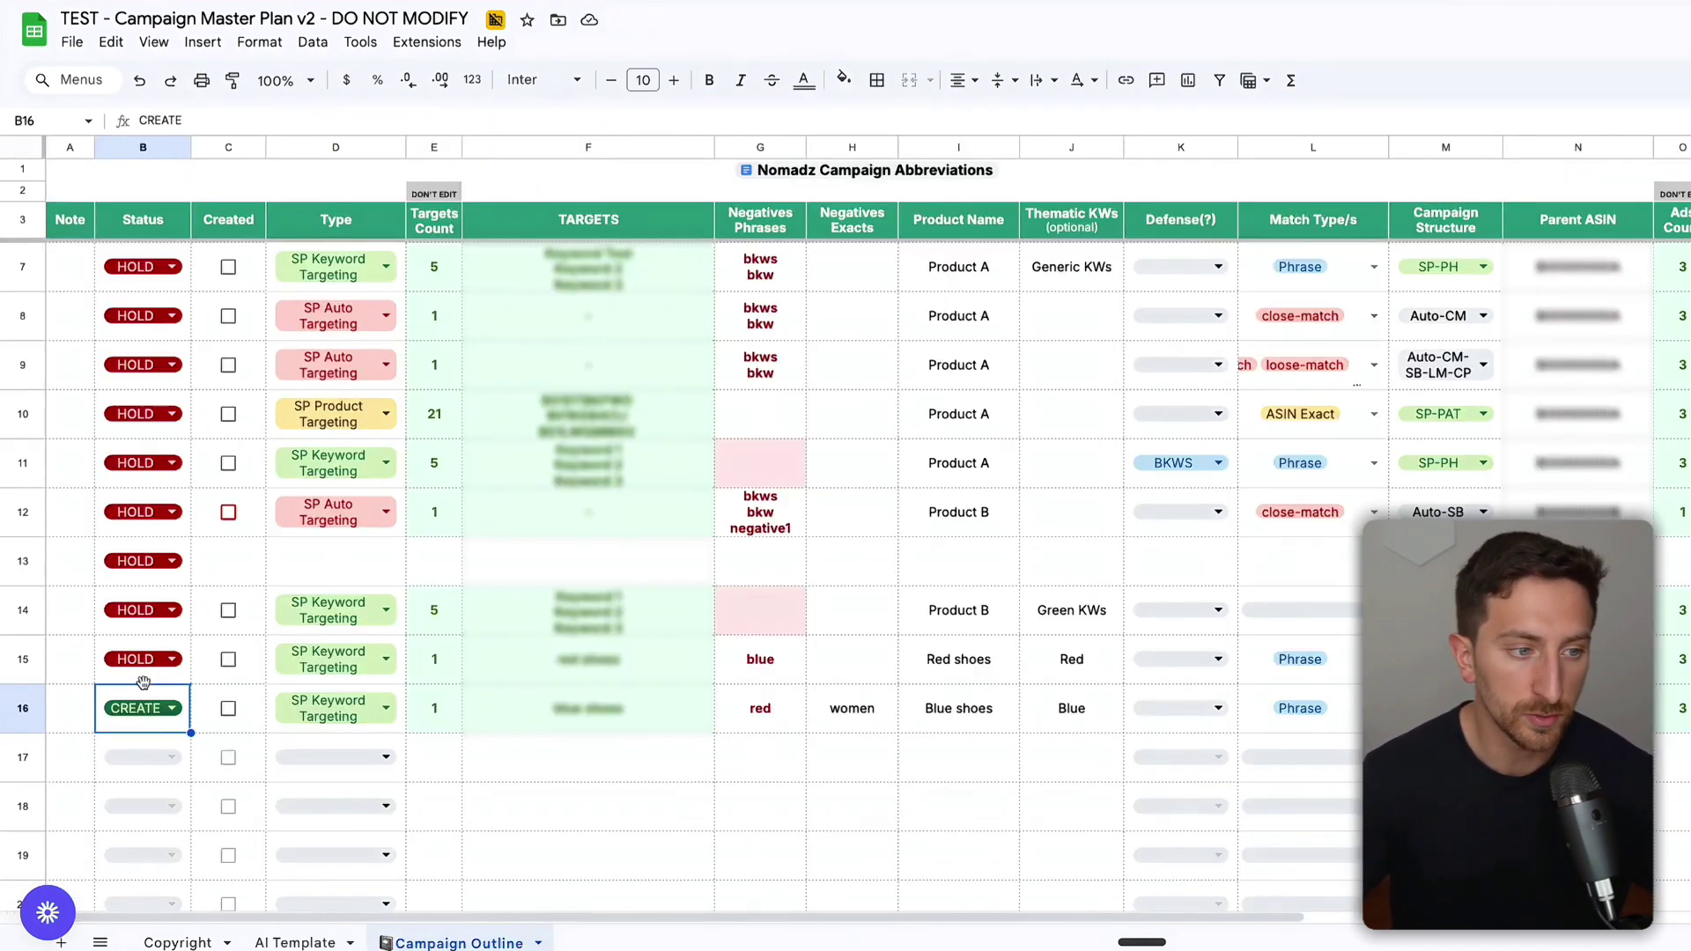
pyautogui.click(174, 761)
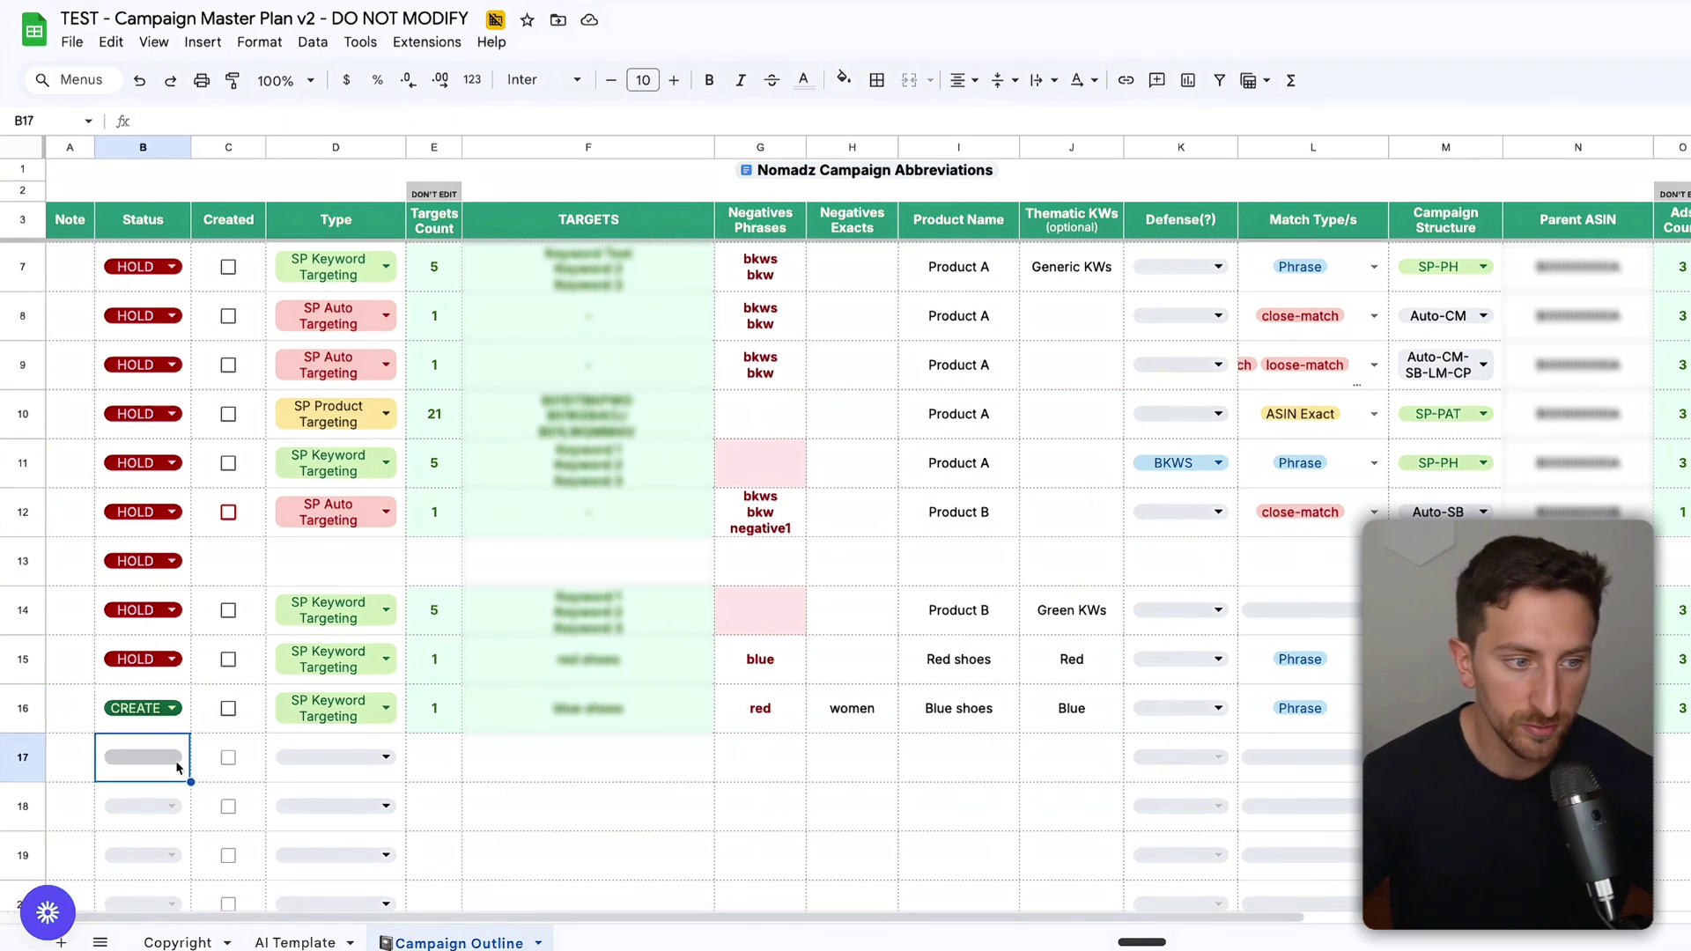
pyautogui.click(567, 757)
# - Download the AI Template sheet as a CSV file
pyautogui.click(296, 942)
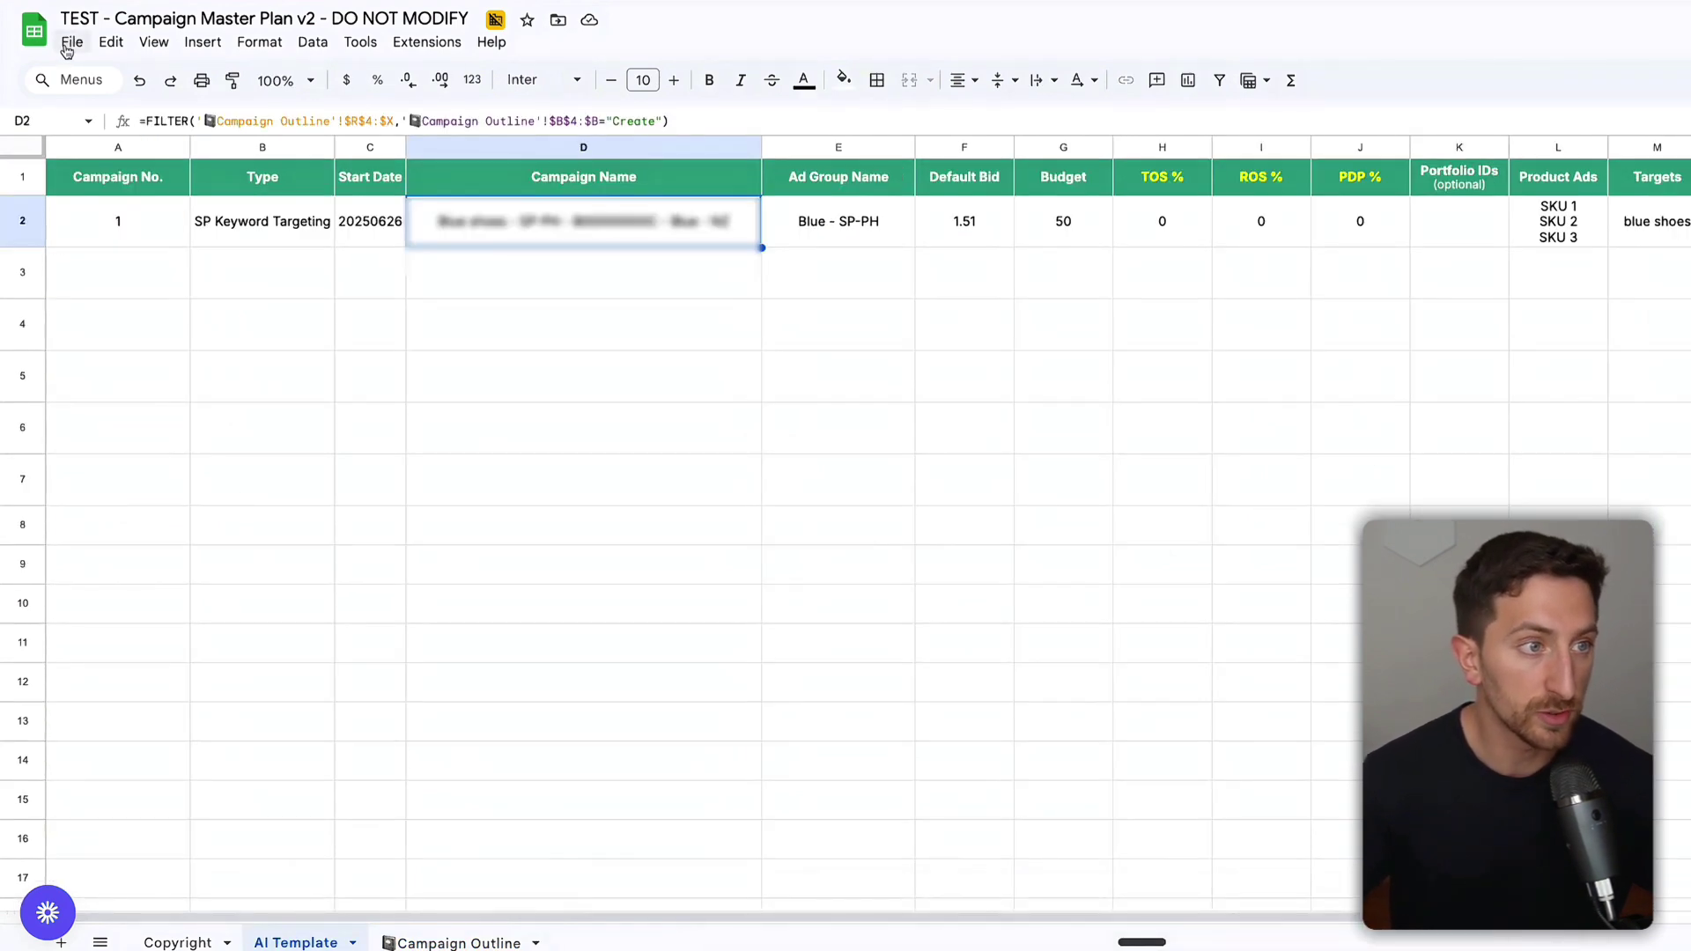
pyautogui.click(66, 50)
pyautogui.click(550, 429)
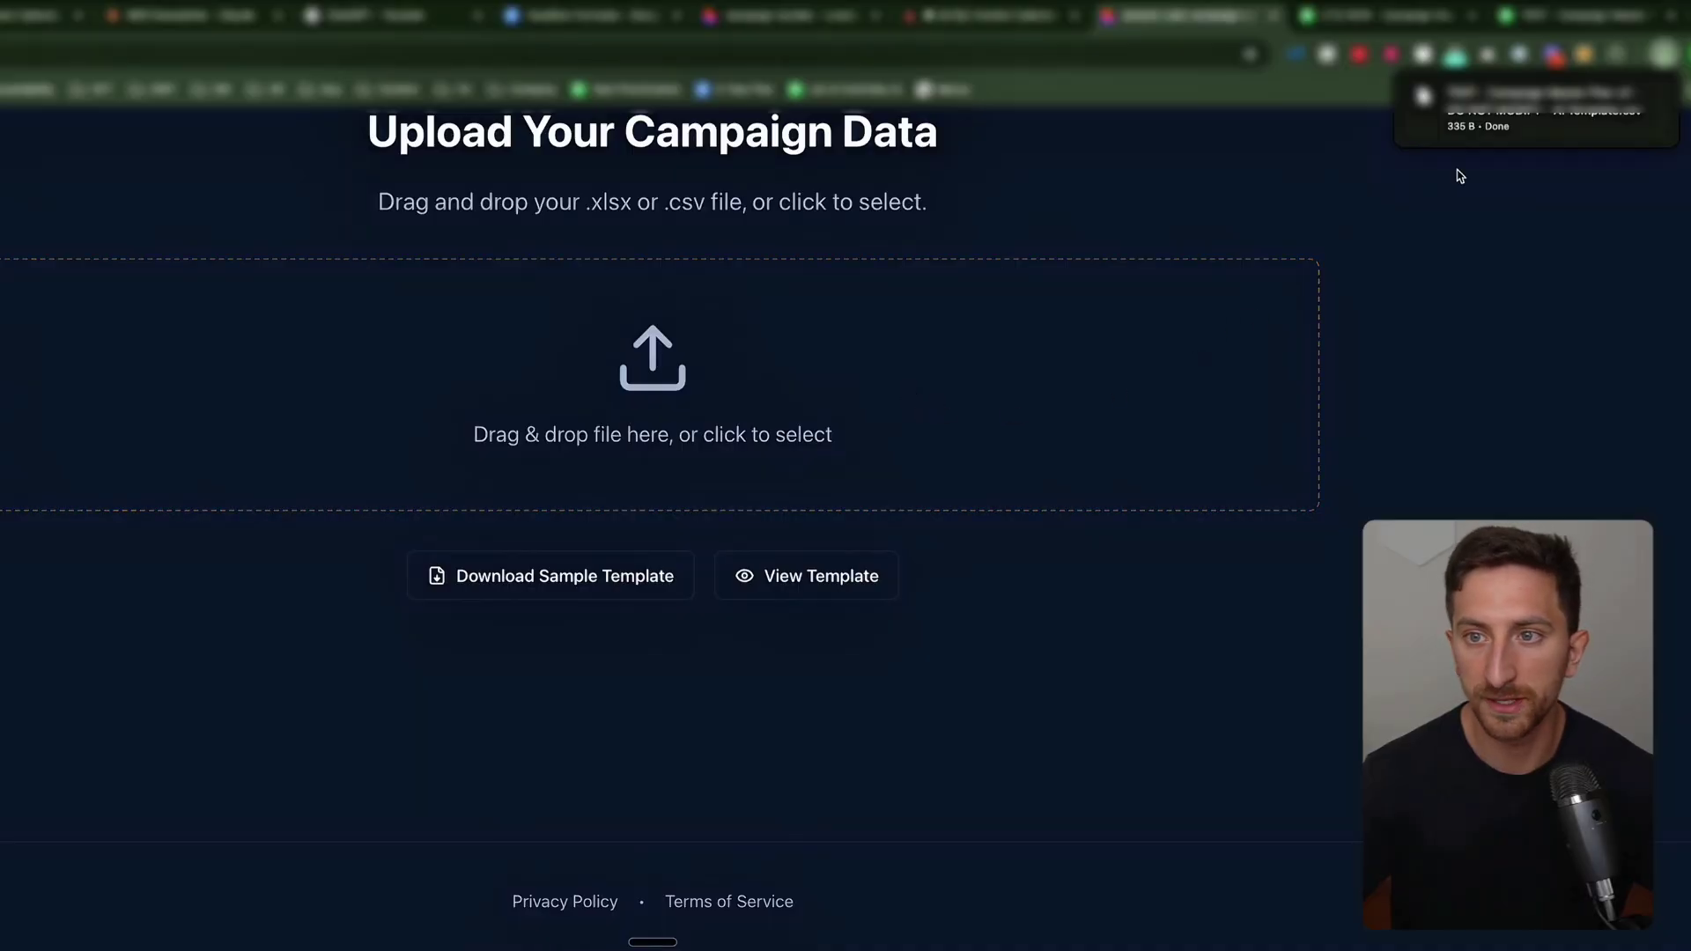
# - Load the AI Template CSV and check its summary: 1 SP Keyword Targeting campaign, 3 SKUs
pyautogui.moveTo(1497, 110); pyautogui.dragTo(813, 402)
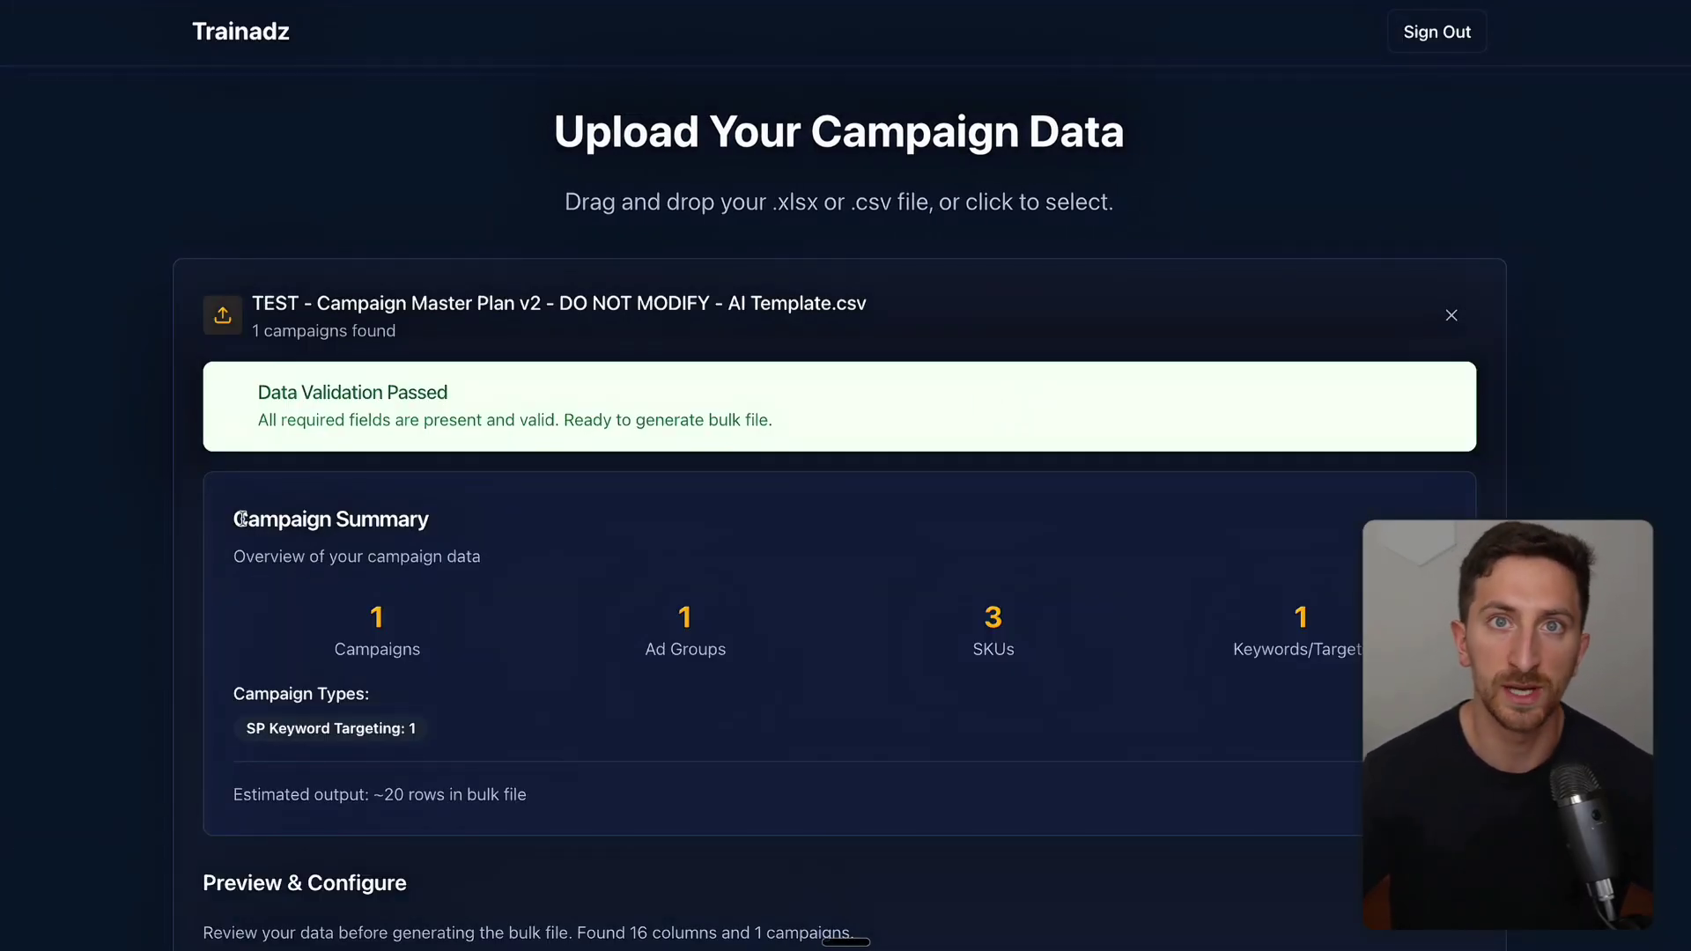
pyautogui.moveTo(246, 518); pyautogui.dragTo(615, 585)
pyautogui.click(616, 585)
pyautogui.scroll(-1, 614, 588)
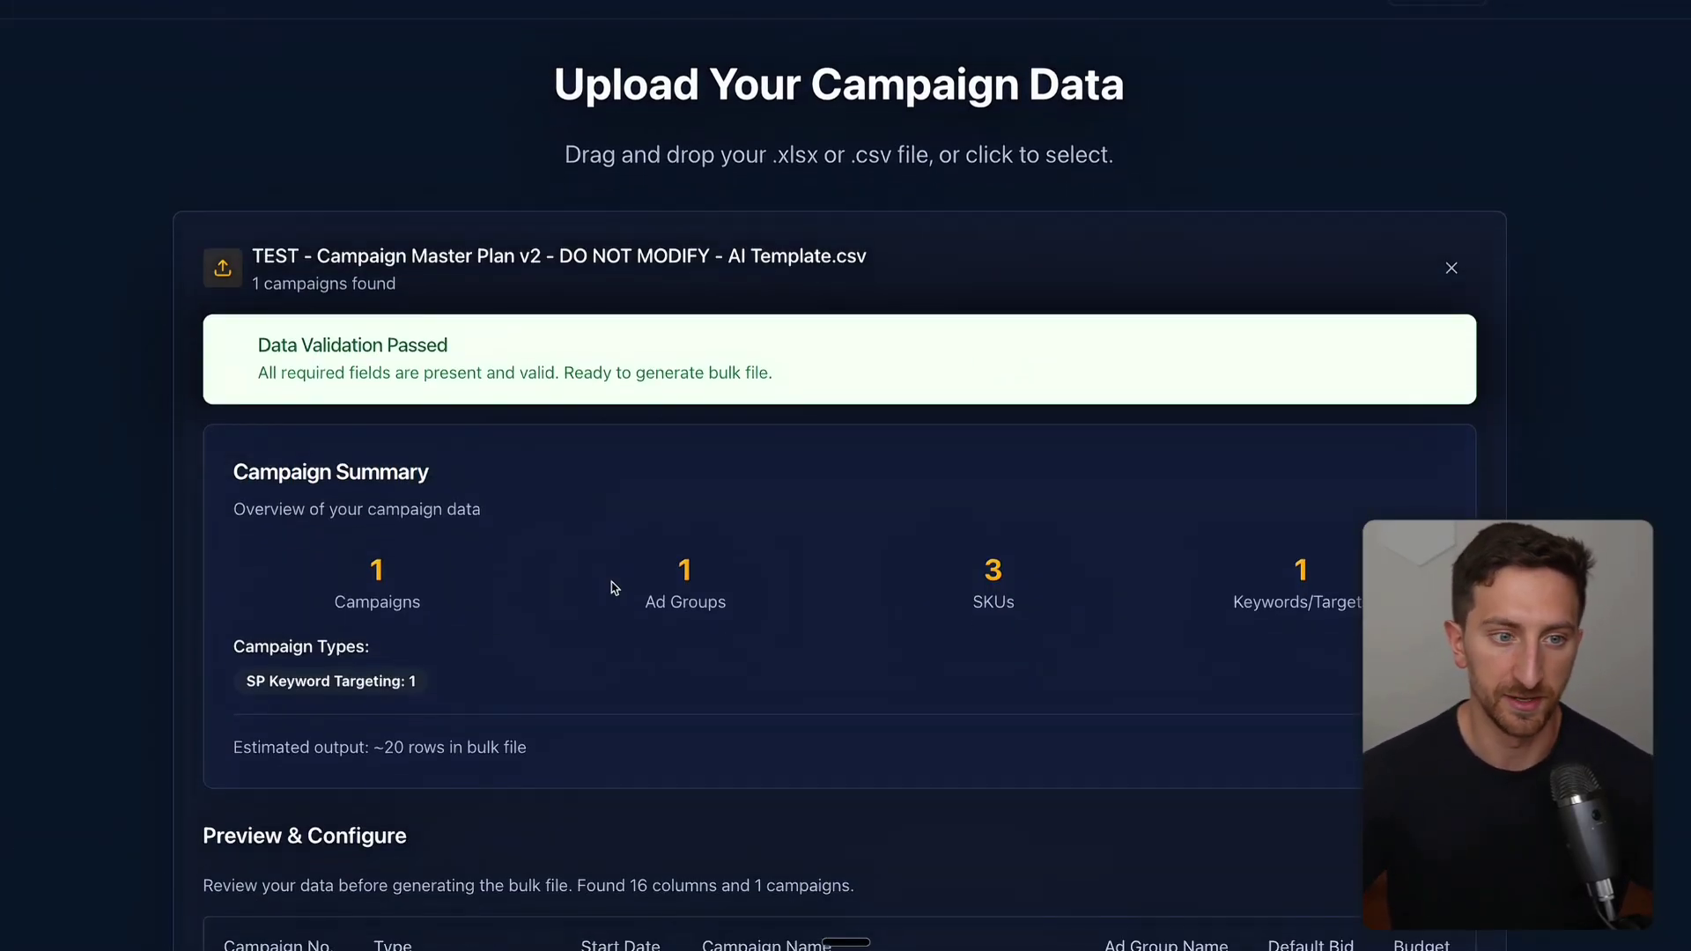
pyautogui.moveTo(246, 681); pyautogui.dragTo(413, 681)
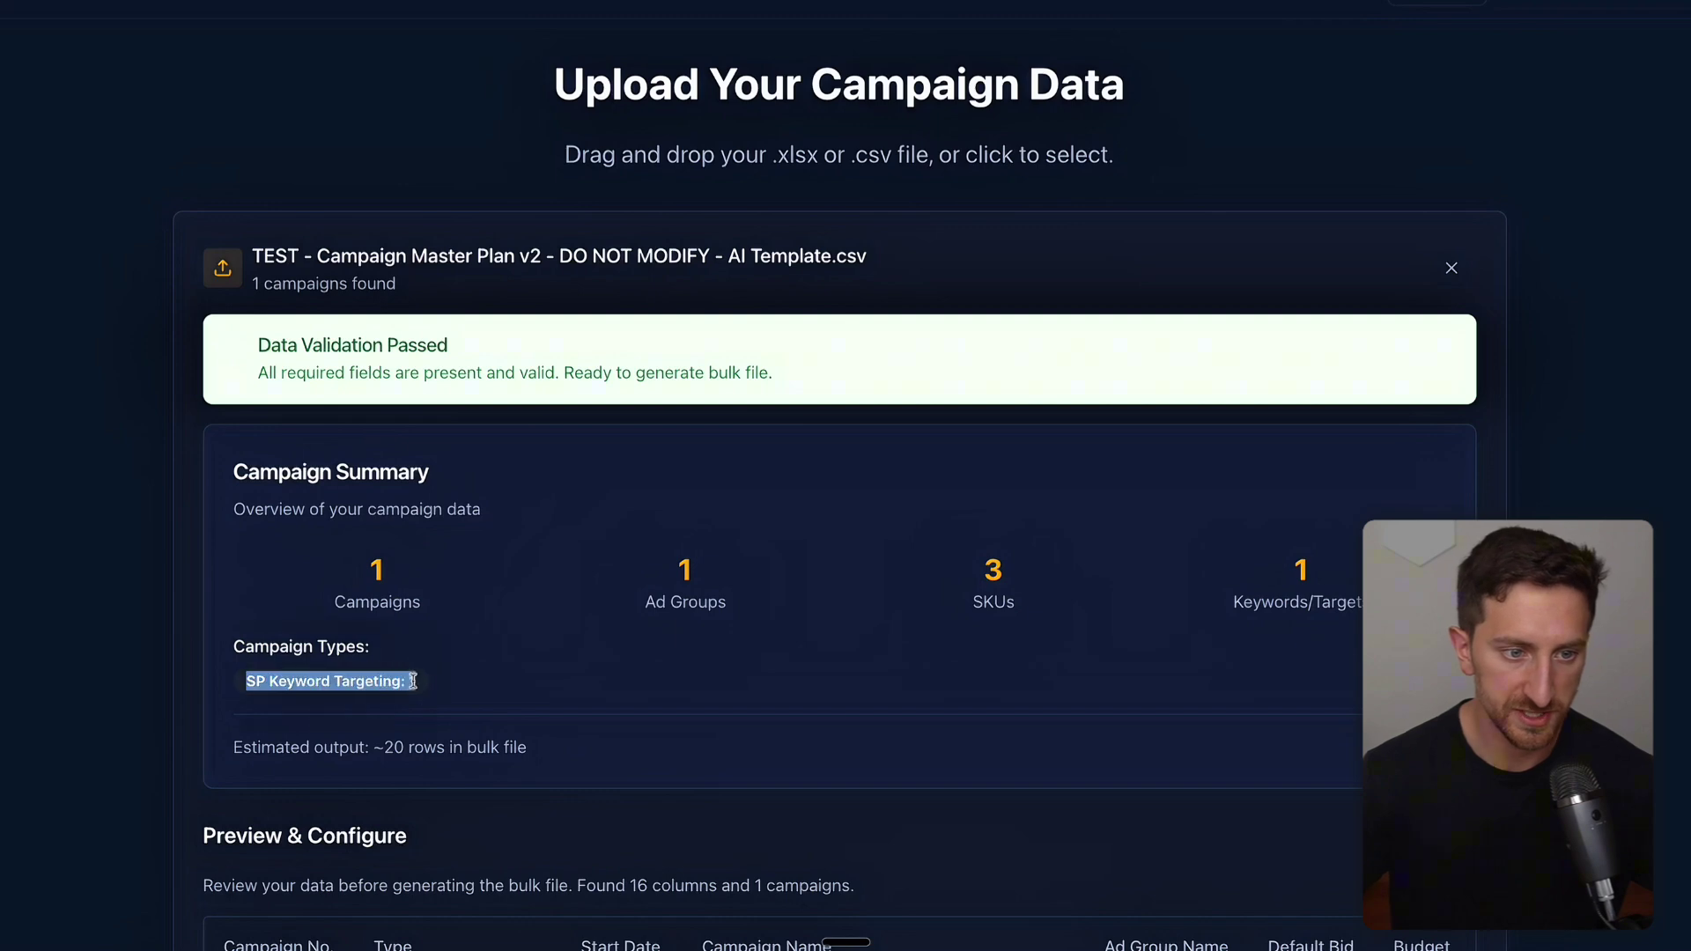
pyautogui.click(349, 687)
pyautogui.tripleClick(380, 685)
pyautogui.click(988, 564)
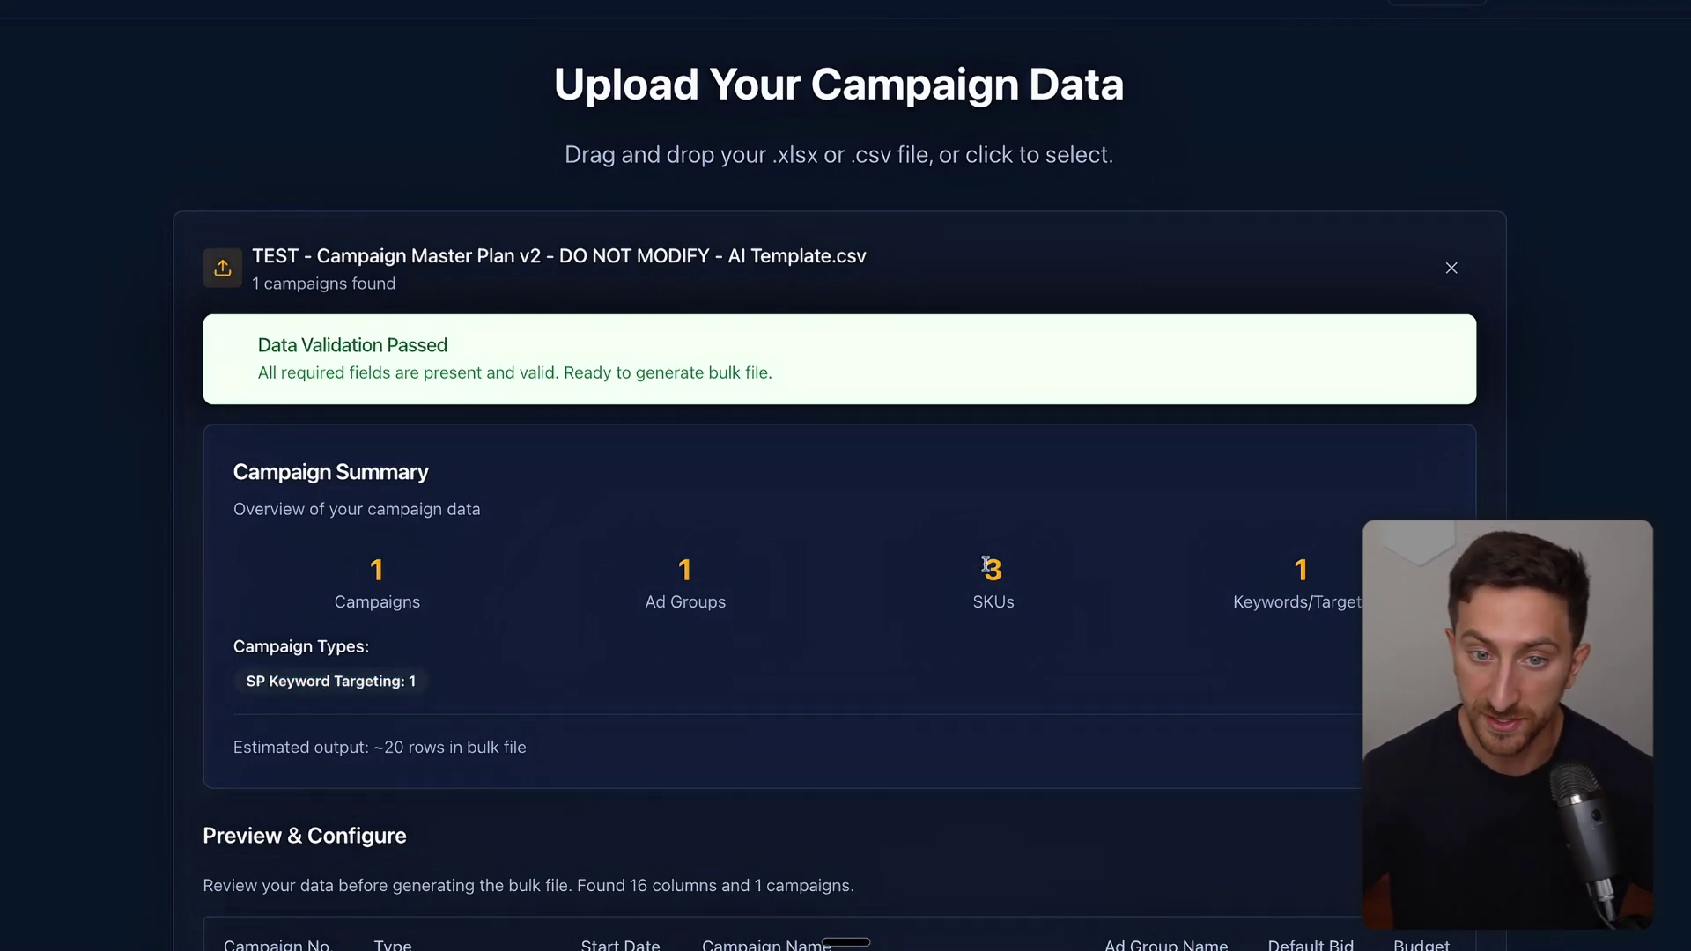
pyautogui.moveTo(988, 563); pyautogui.dragTo(1020, 616)
pyautogui.click(1321, 590)
pyautogui.tripleClick(1295, 602)
# - Review the preview table and generate the SP bulk file
pyautogui.scroll(-5, 685, 541)
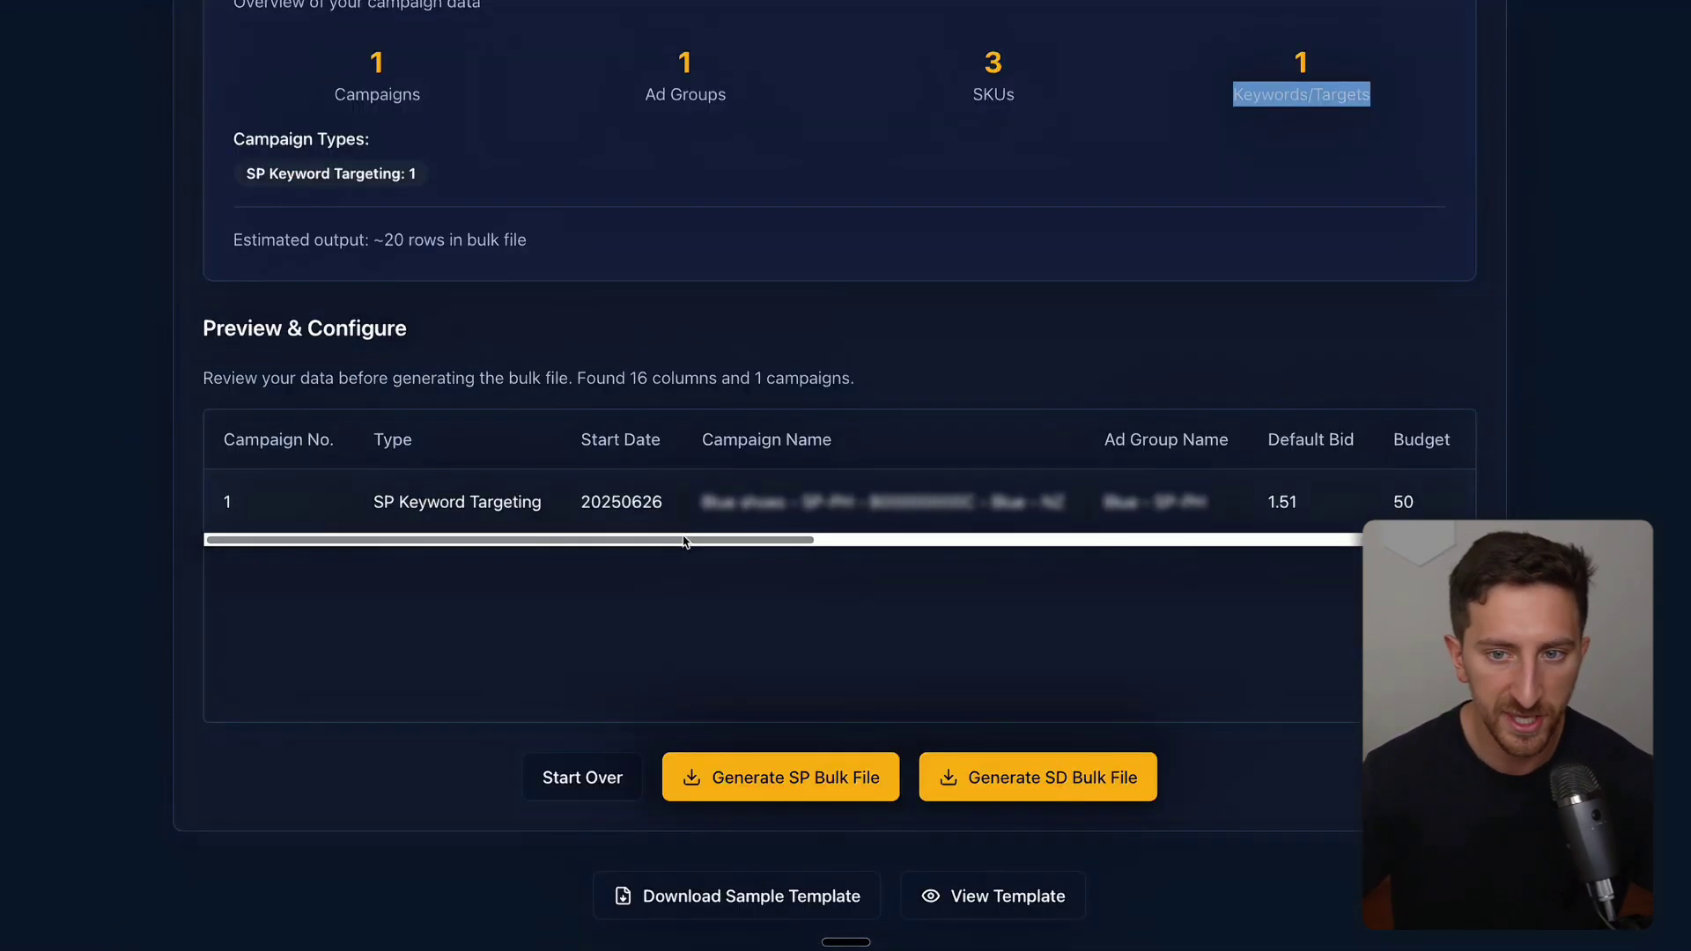
pyautogui.moveTo(685, 545); pyautogui.dragTo(941, 577)
pyautogui.hscroll(5, 1310, 494)
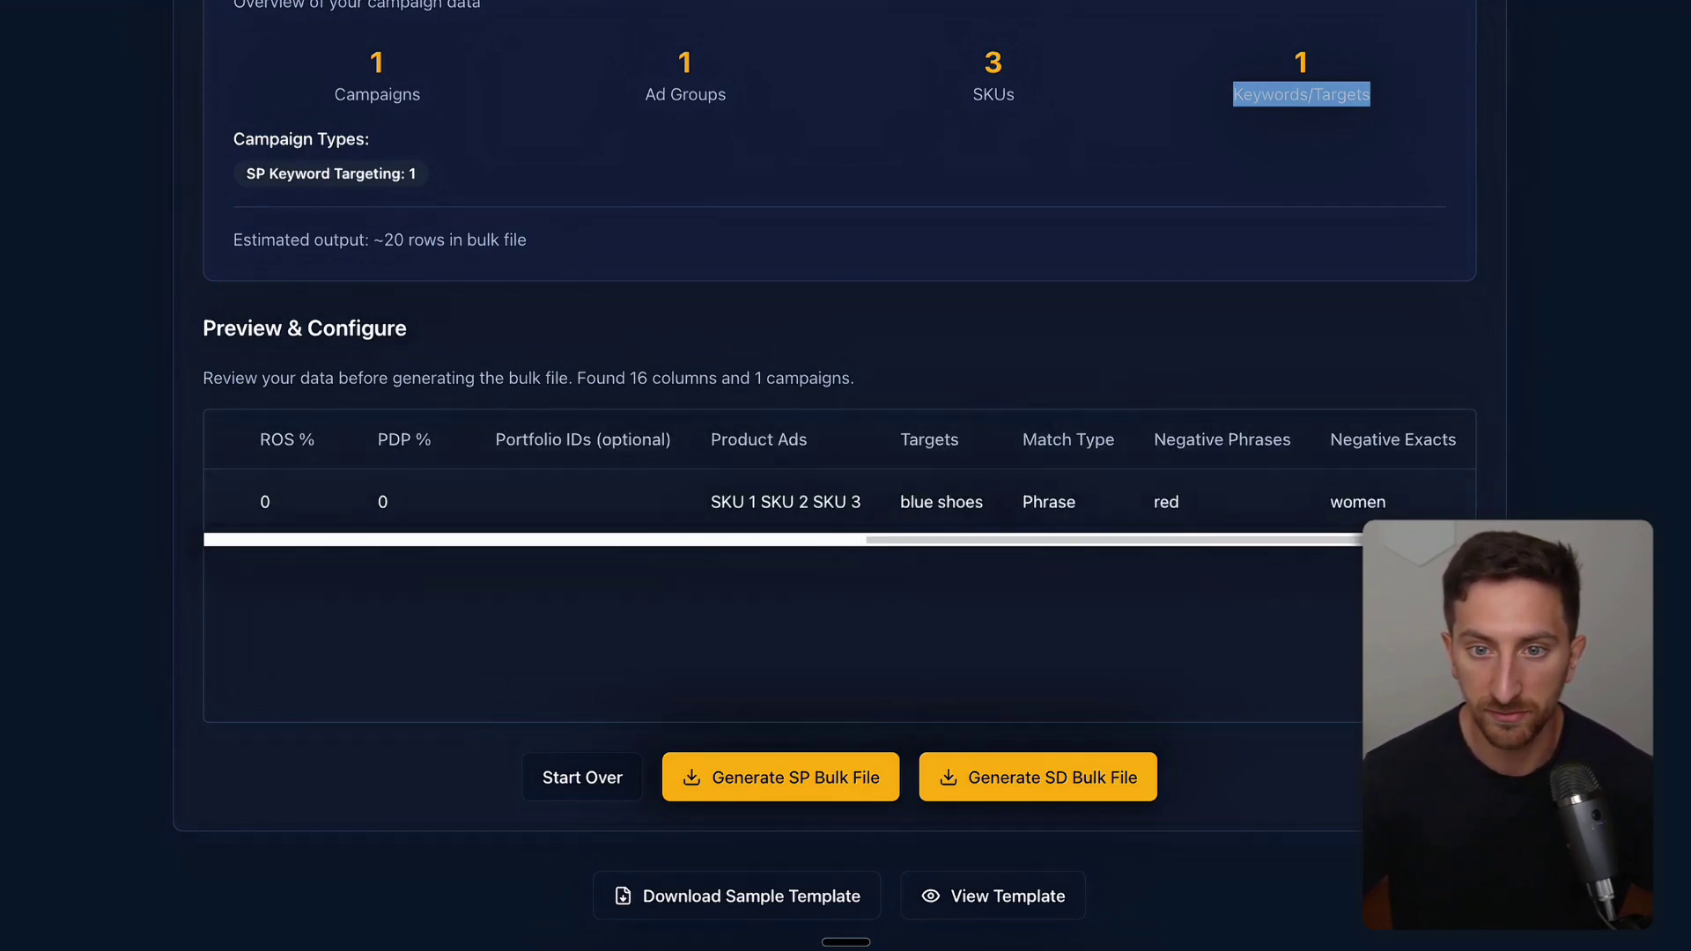
pyautogui.scroll(1, 771, 852)
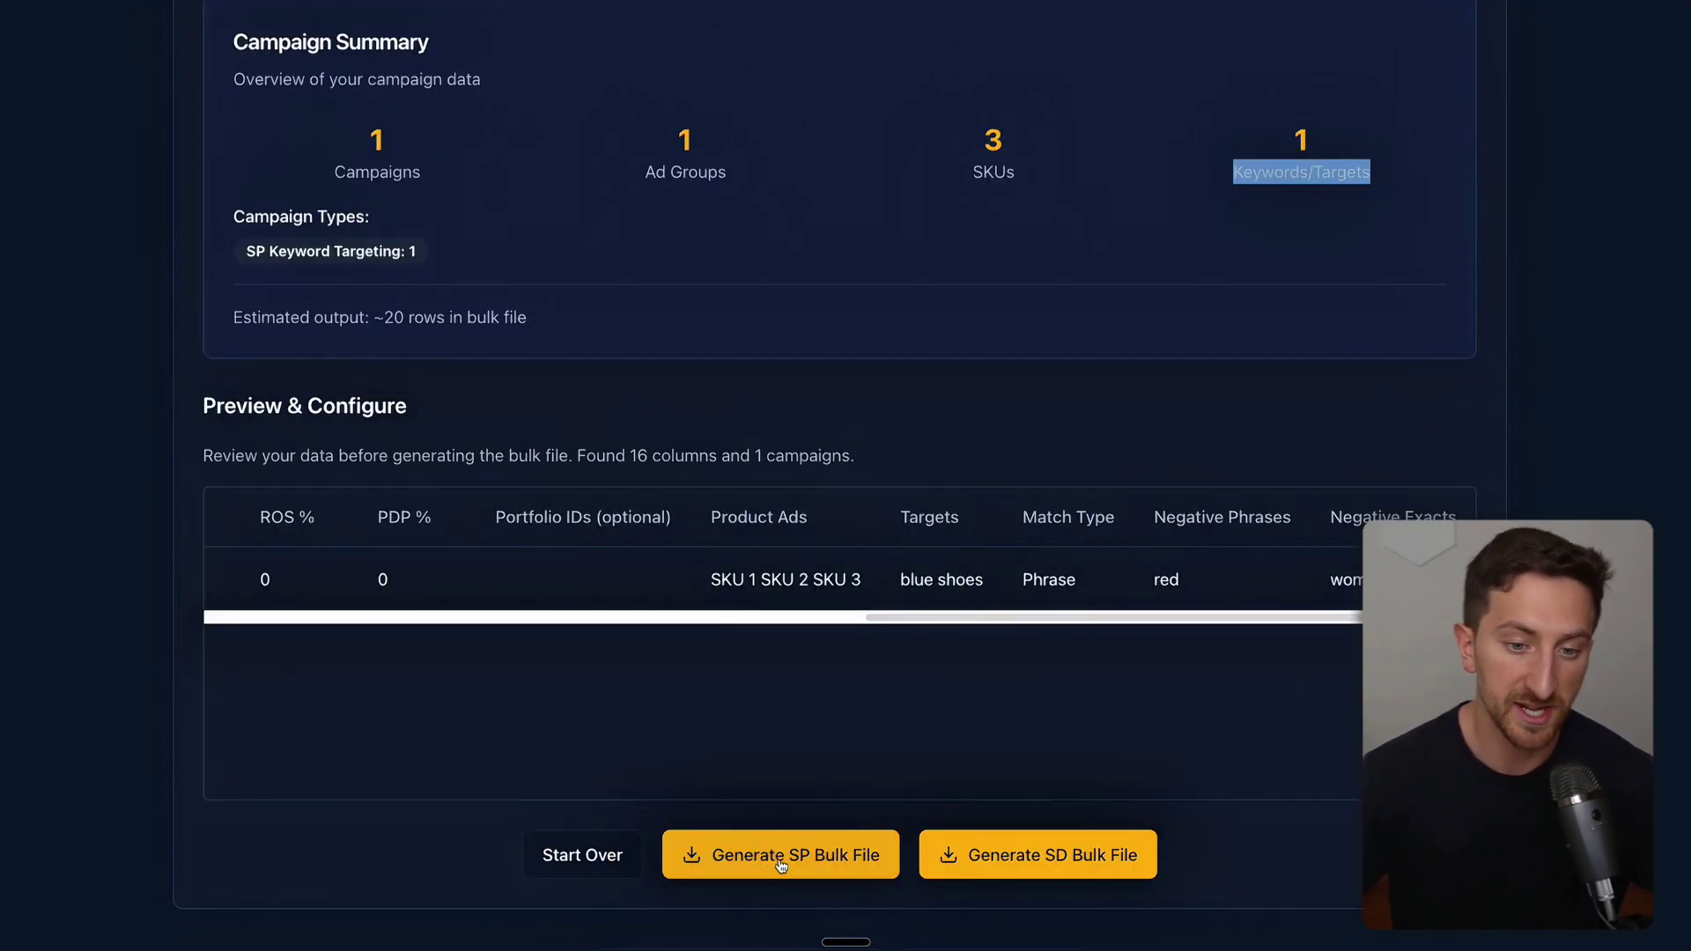
pyautogui.click(780, 863)
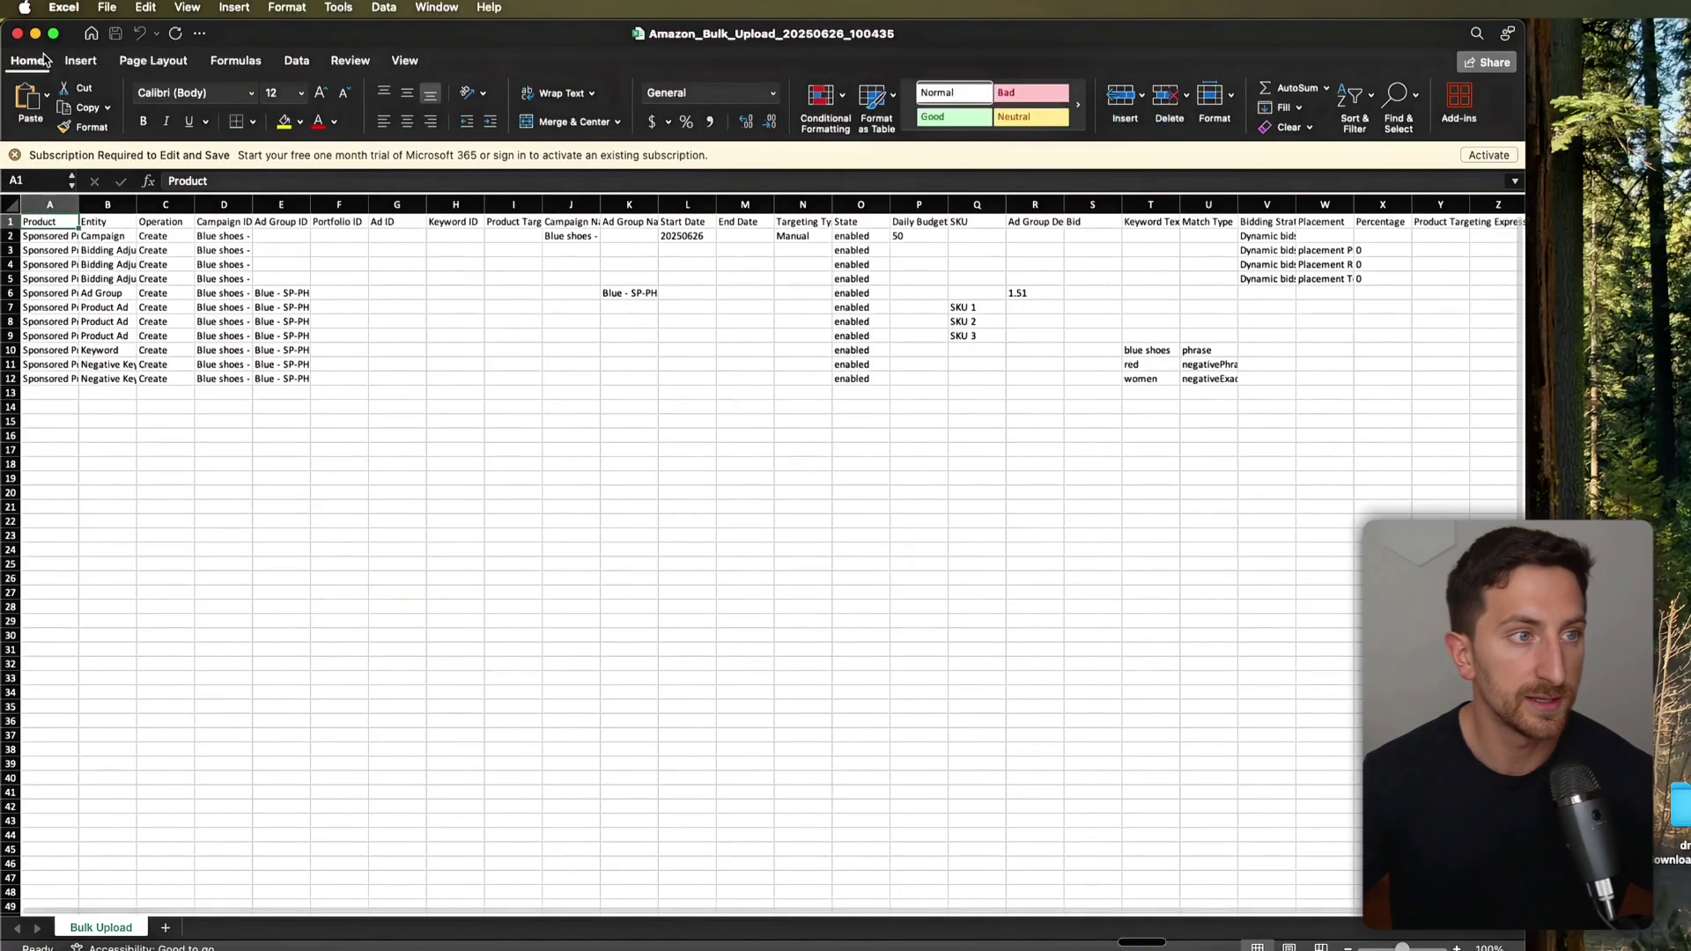
# - Maximize Excel, then review the Campaign IDs and the negative exact 'women' and phrase 'red' keywords
pyautogui.click(53, 35)
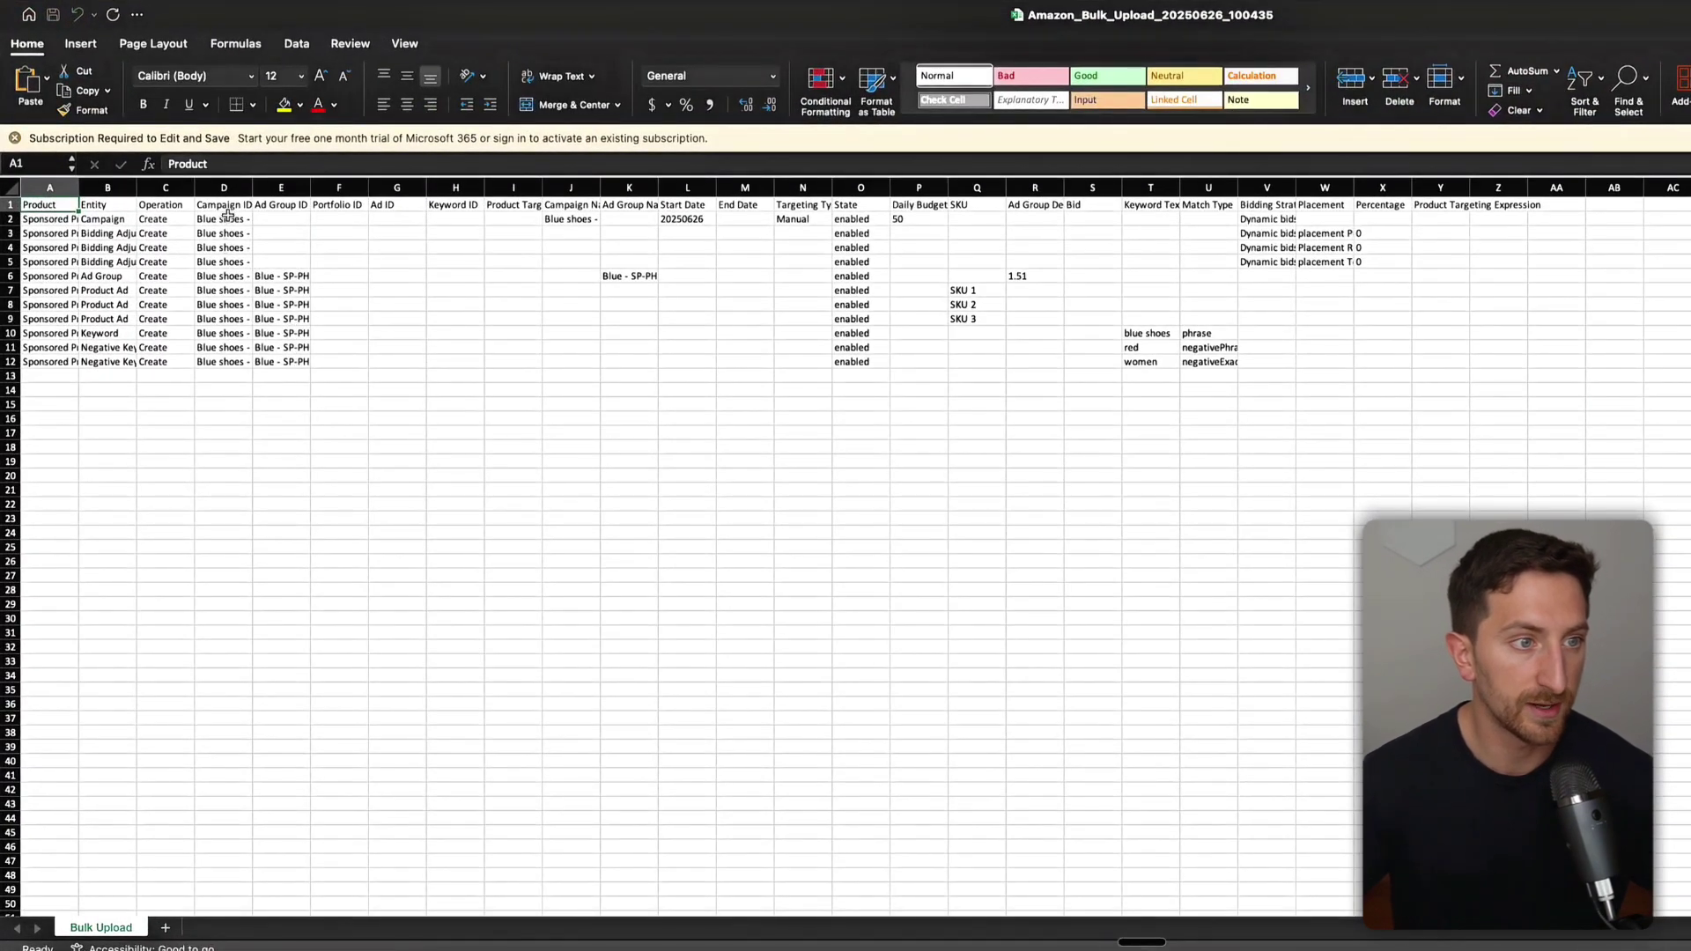
pyautogui.moveTo(223, 205); pyautogui.dragTo(228, 364)
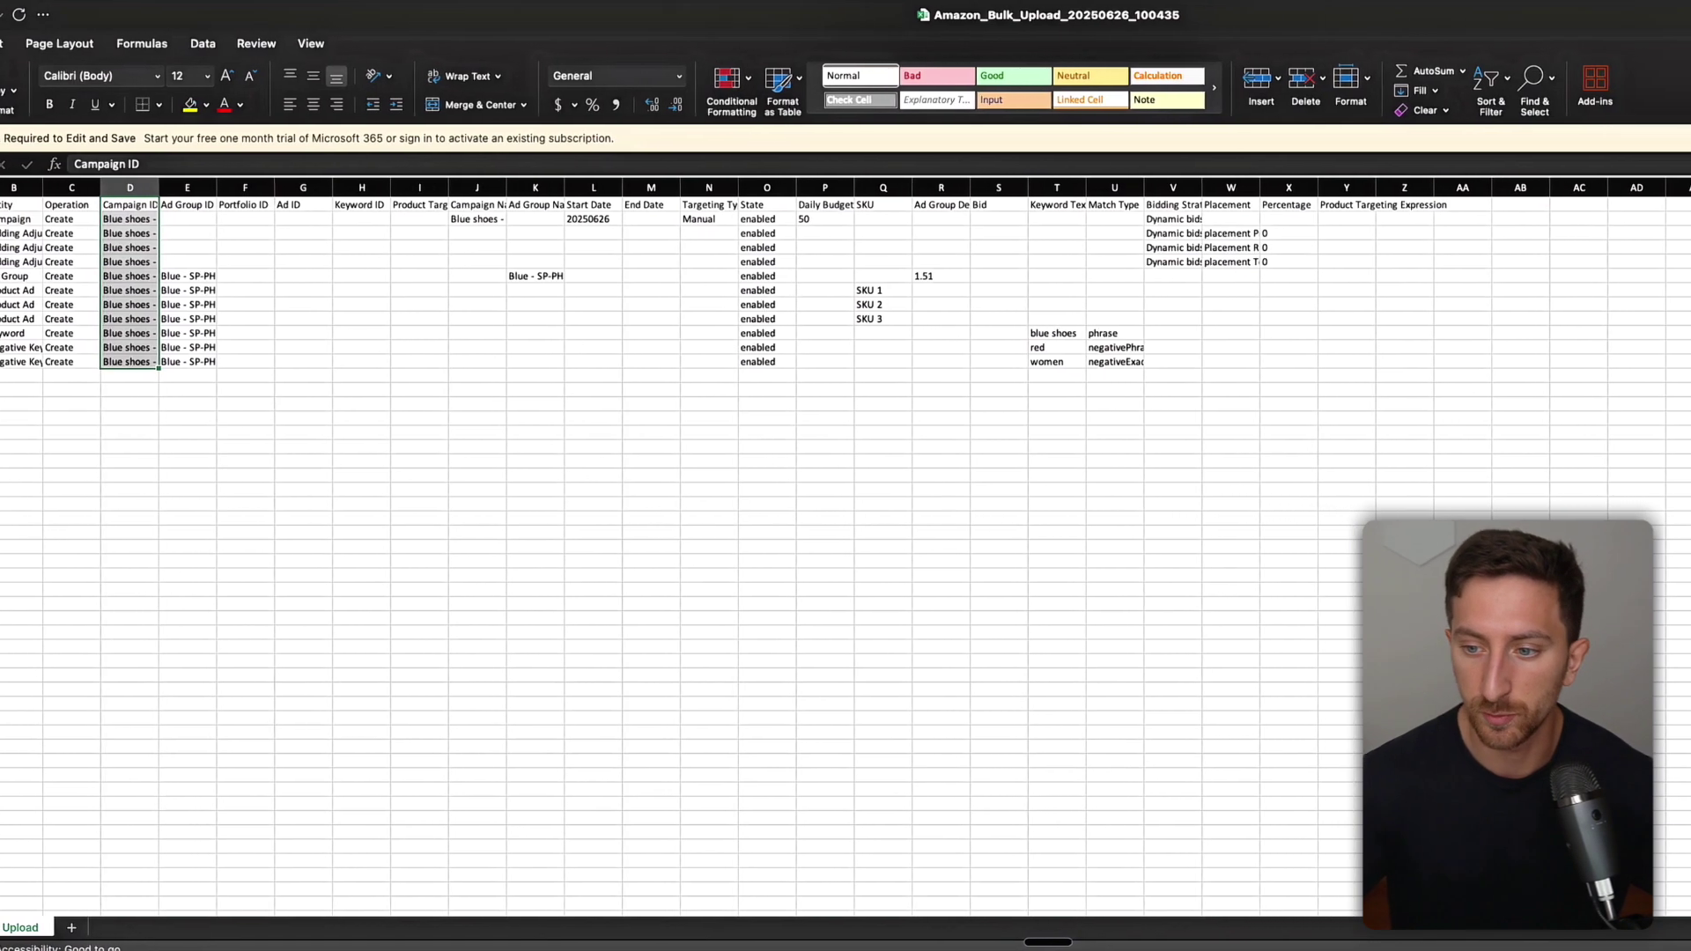
pyautogui.scroll(2, 1159, 329)
pyautogui.click(1405, 423)
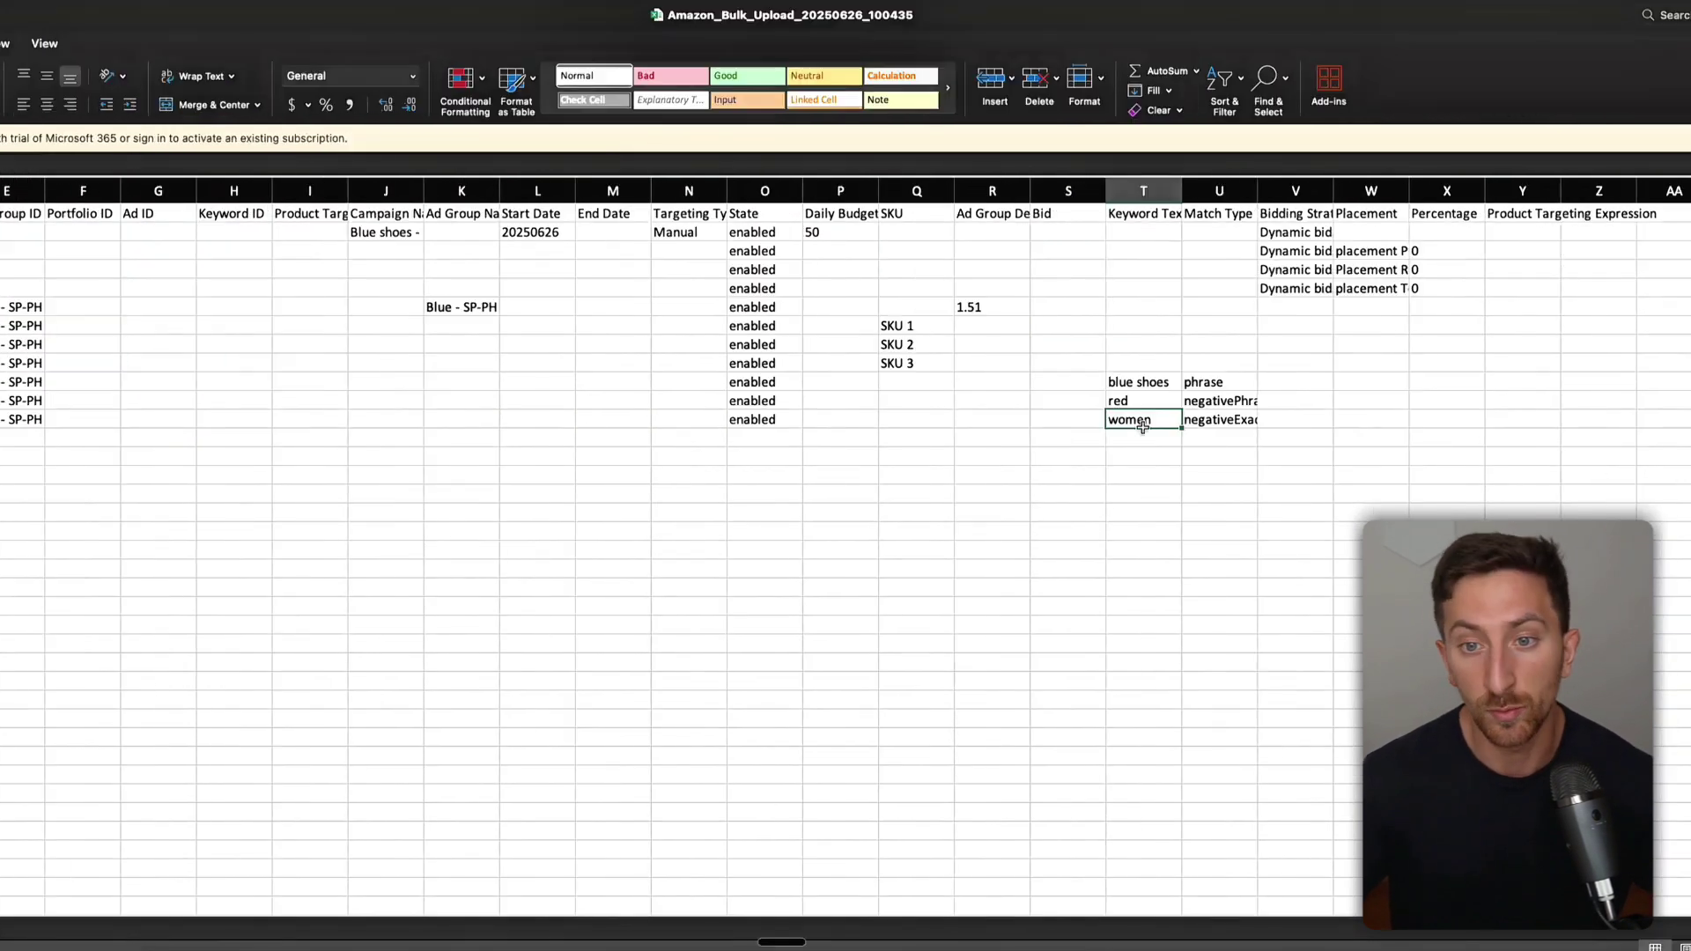
pyautogui.click(1141, 401)
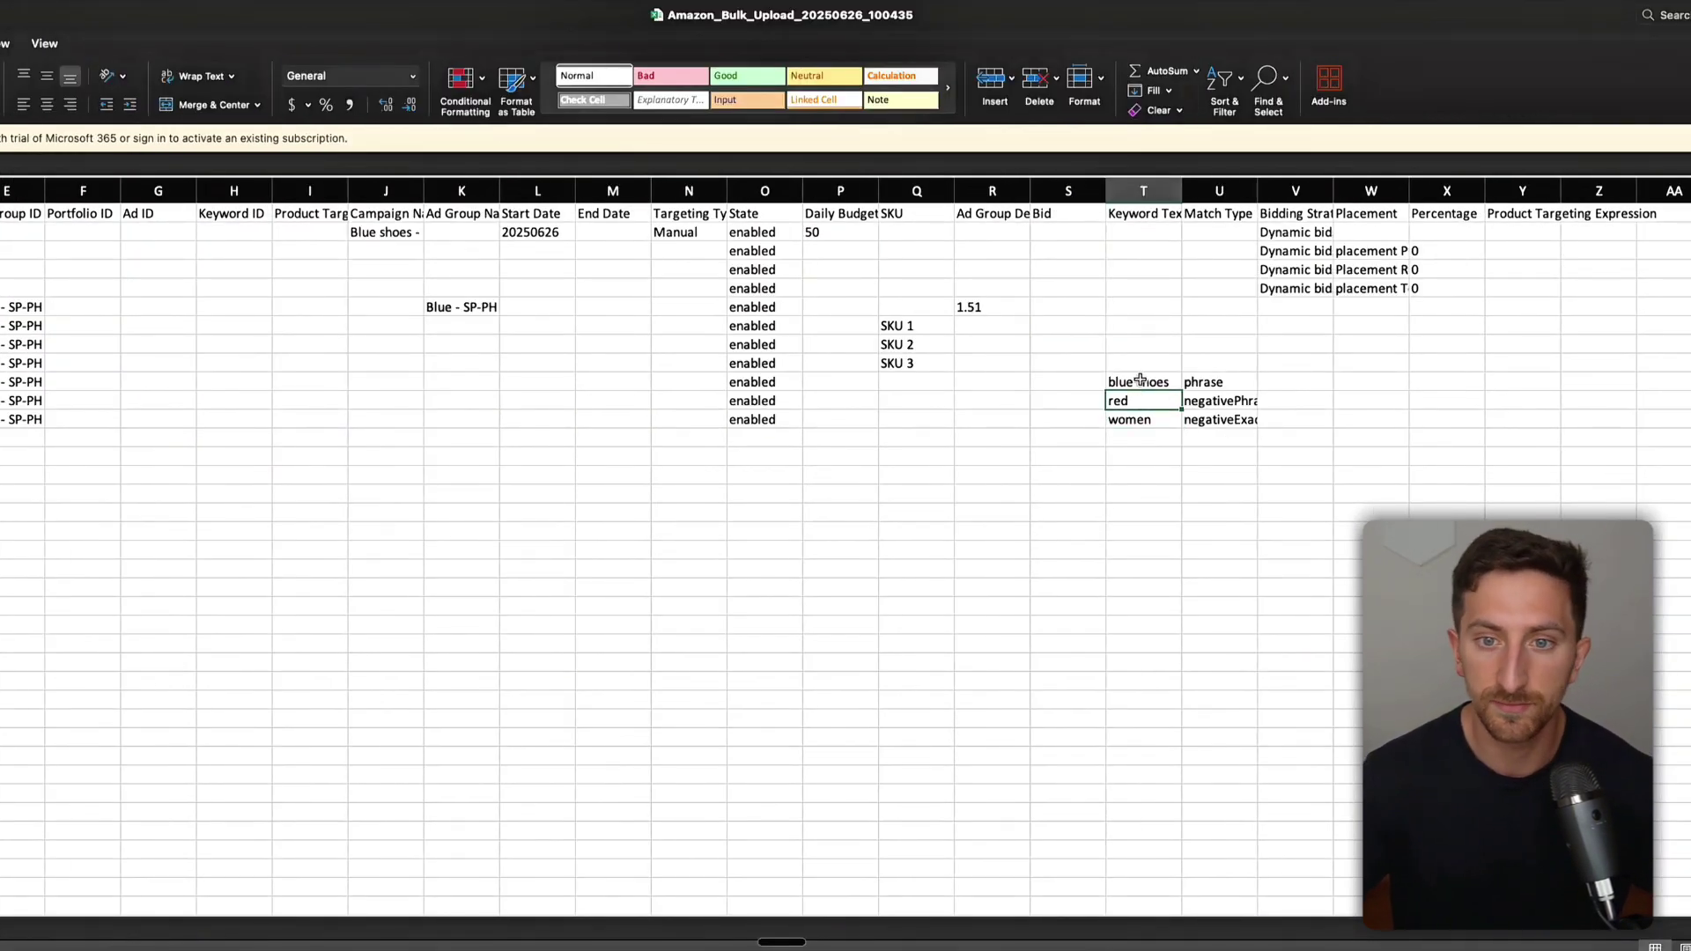
# - Confirm the 1.51 ad group default bid and the 50 daily budget, then Start Over in Trainadz
pyautogui.click(990, 307)
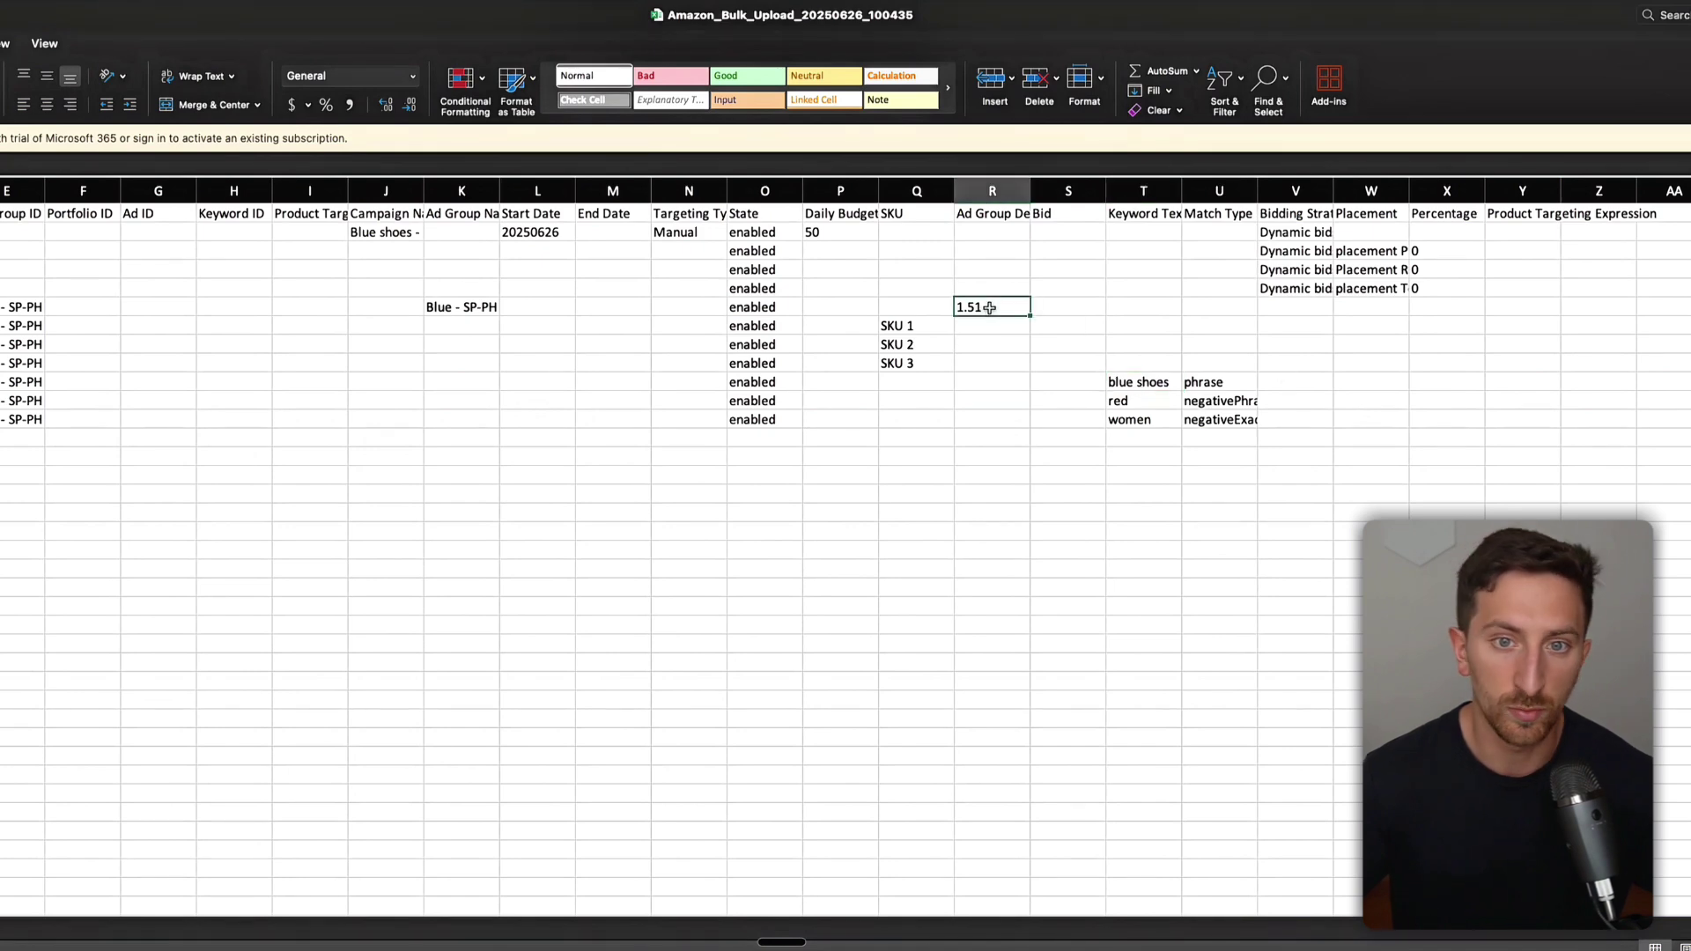
pyautogui.click(837, 233)
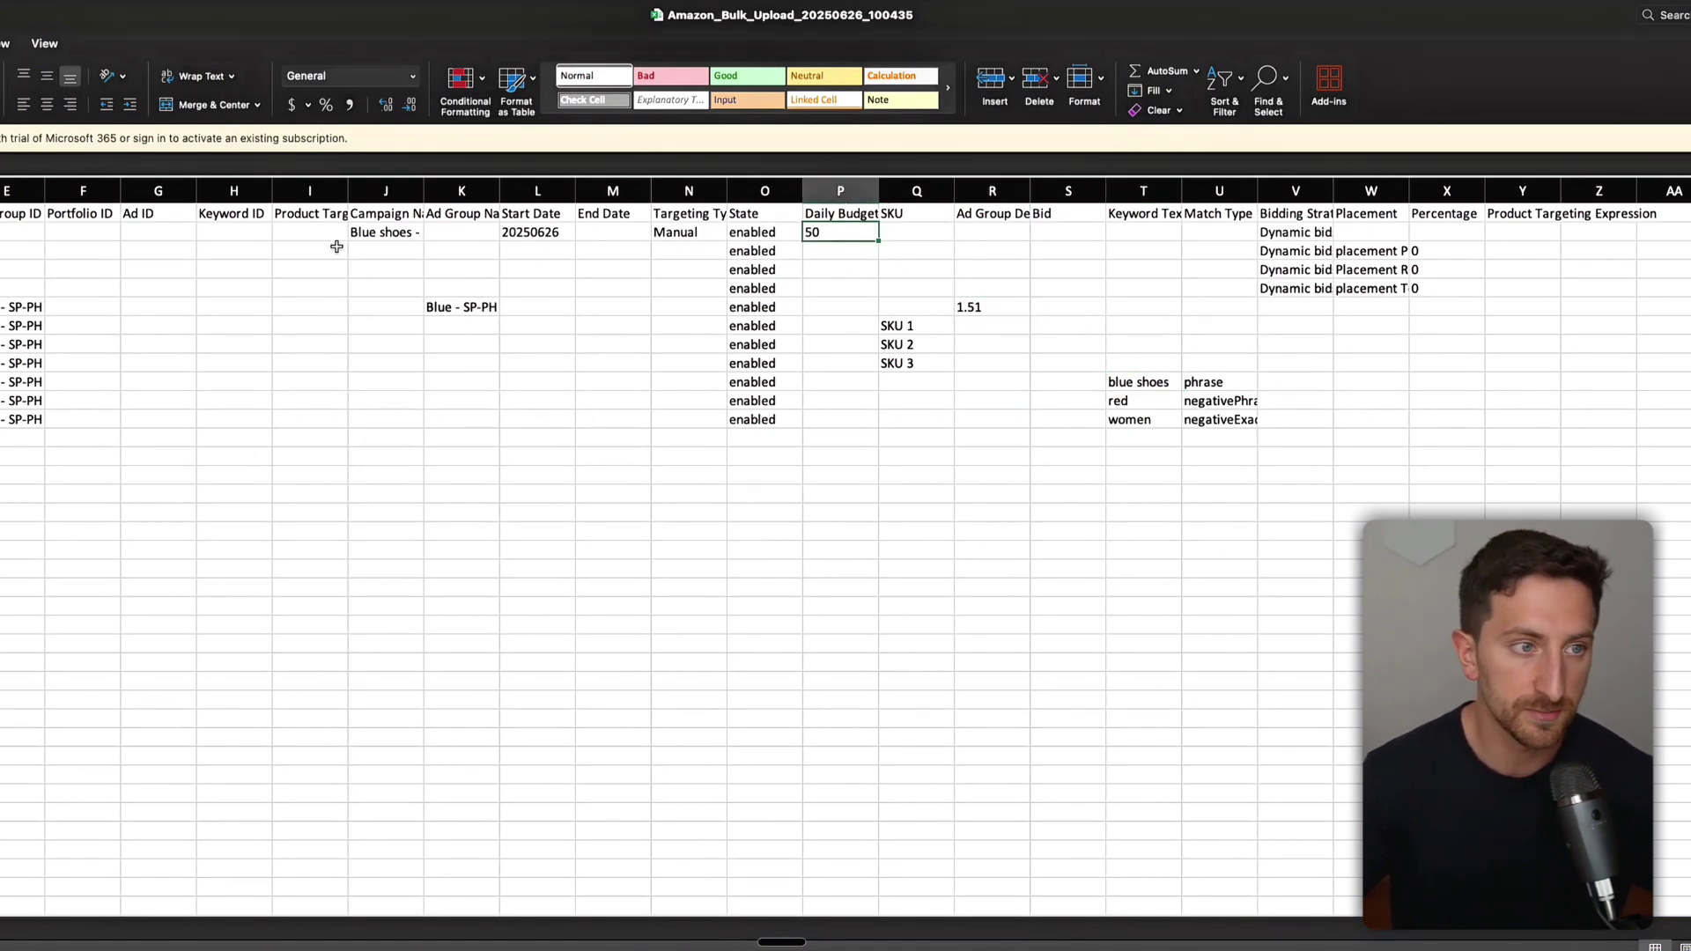
pyautogui.click(2, 246)
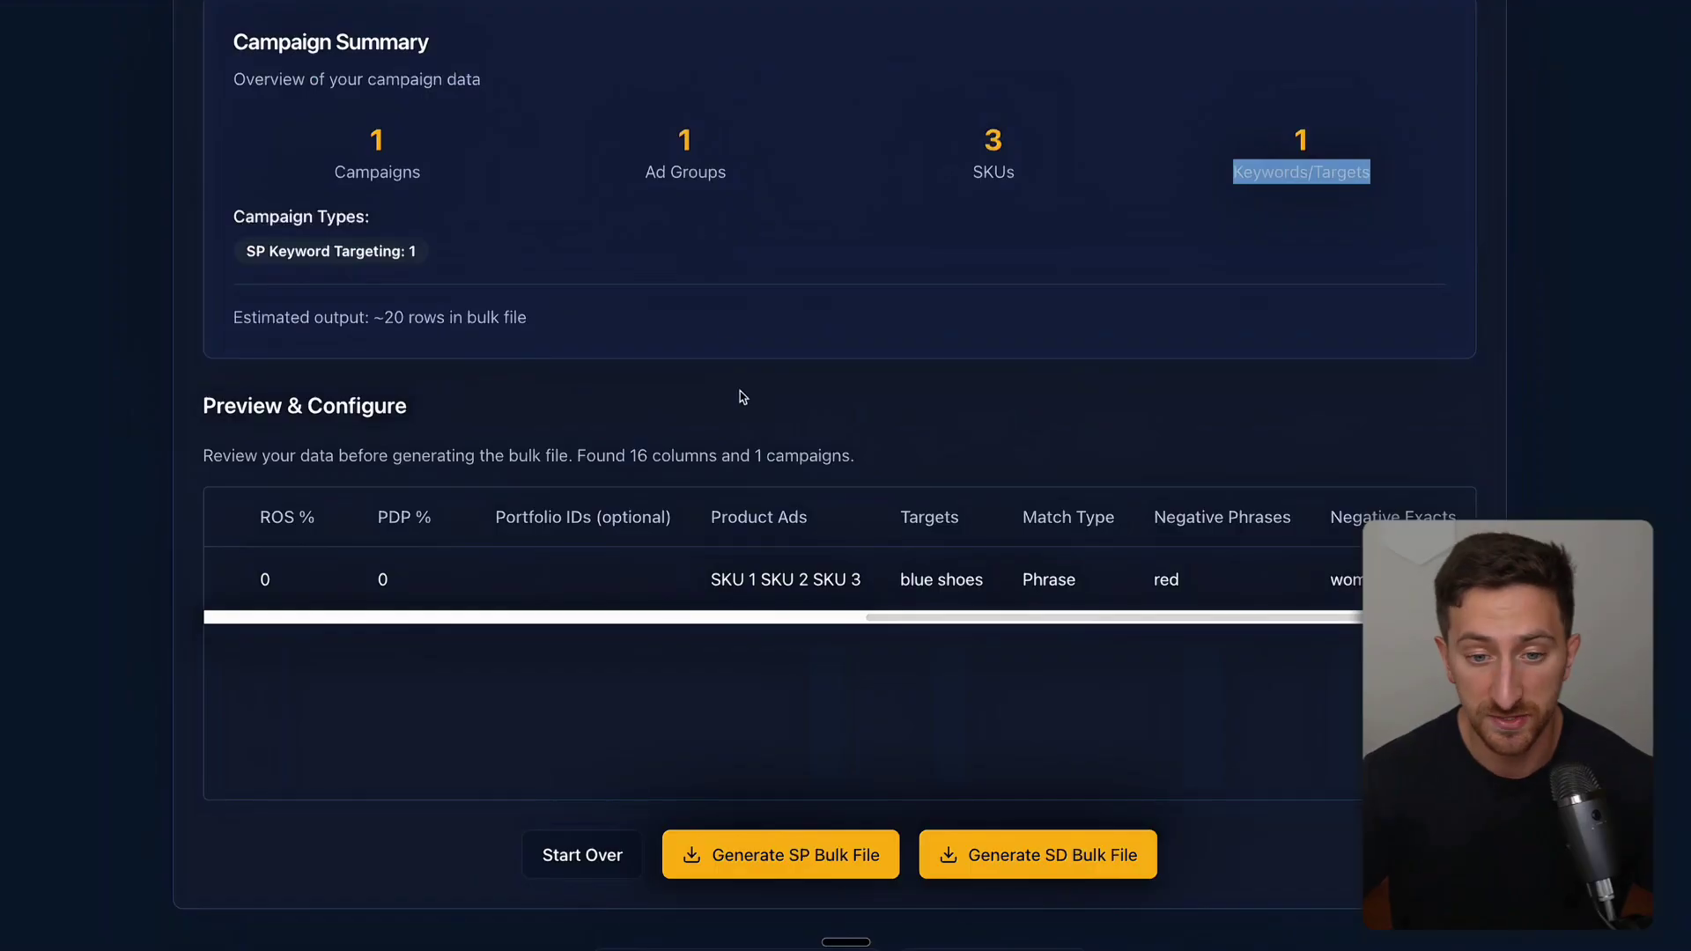
pyautogui.click(583, 661)
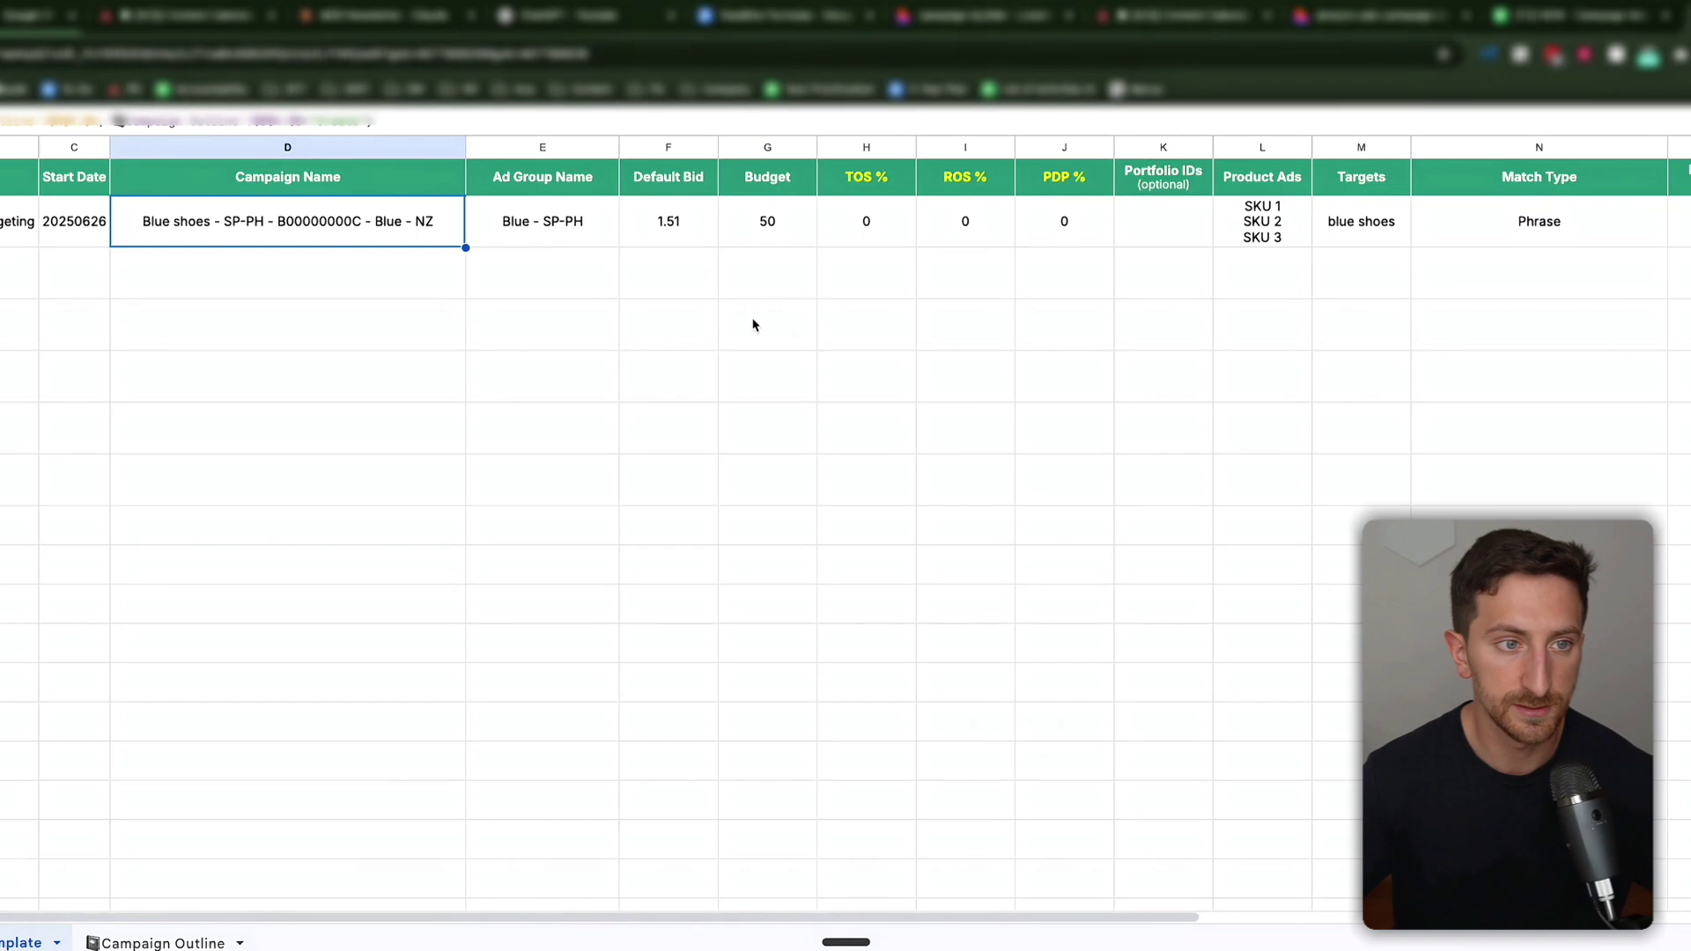
# - Set Blue shoes to REVIEWING, and Red shoes and Green KWs to CREATE
pyautogui.click(162, 943)
pyautogui.click(168, 708)
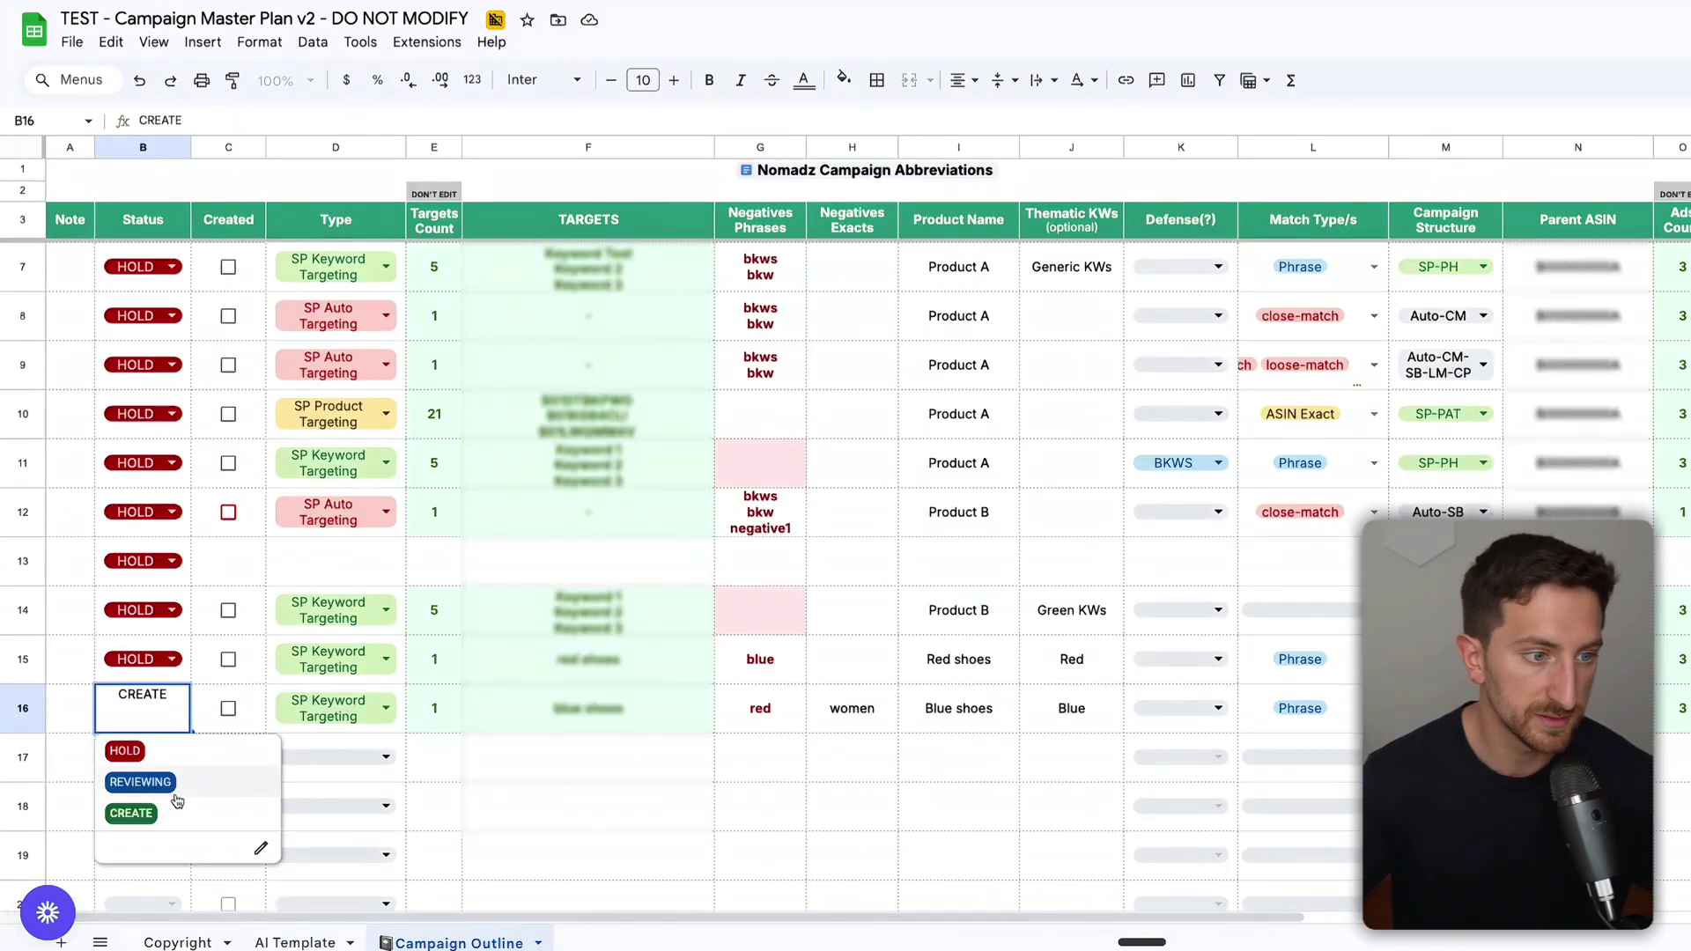
pyautogui.click(172, 783)
pyautogui.click(145, 674)
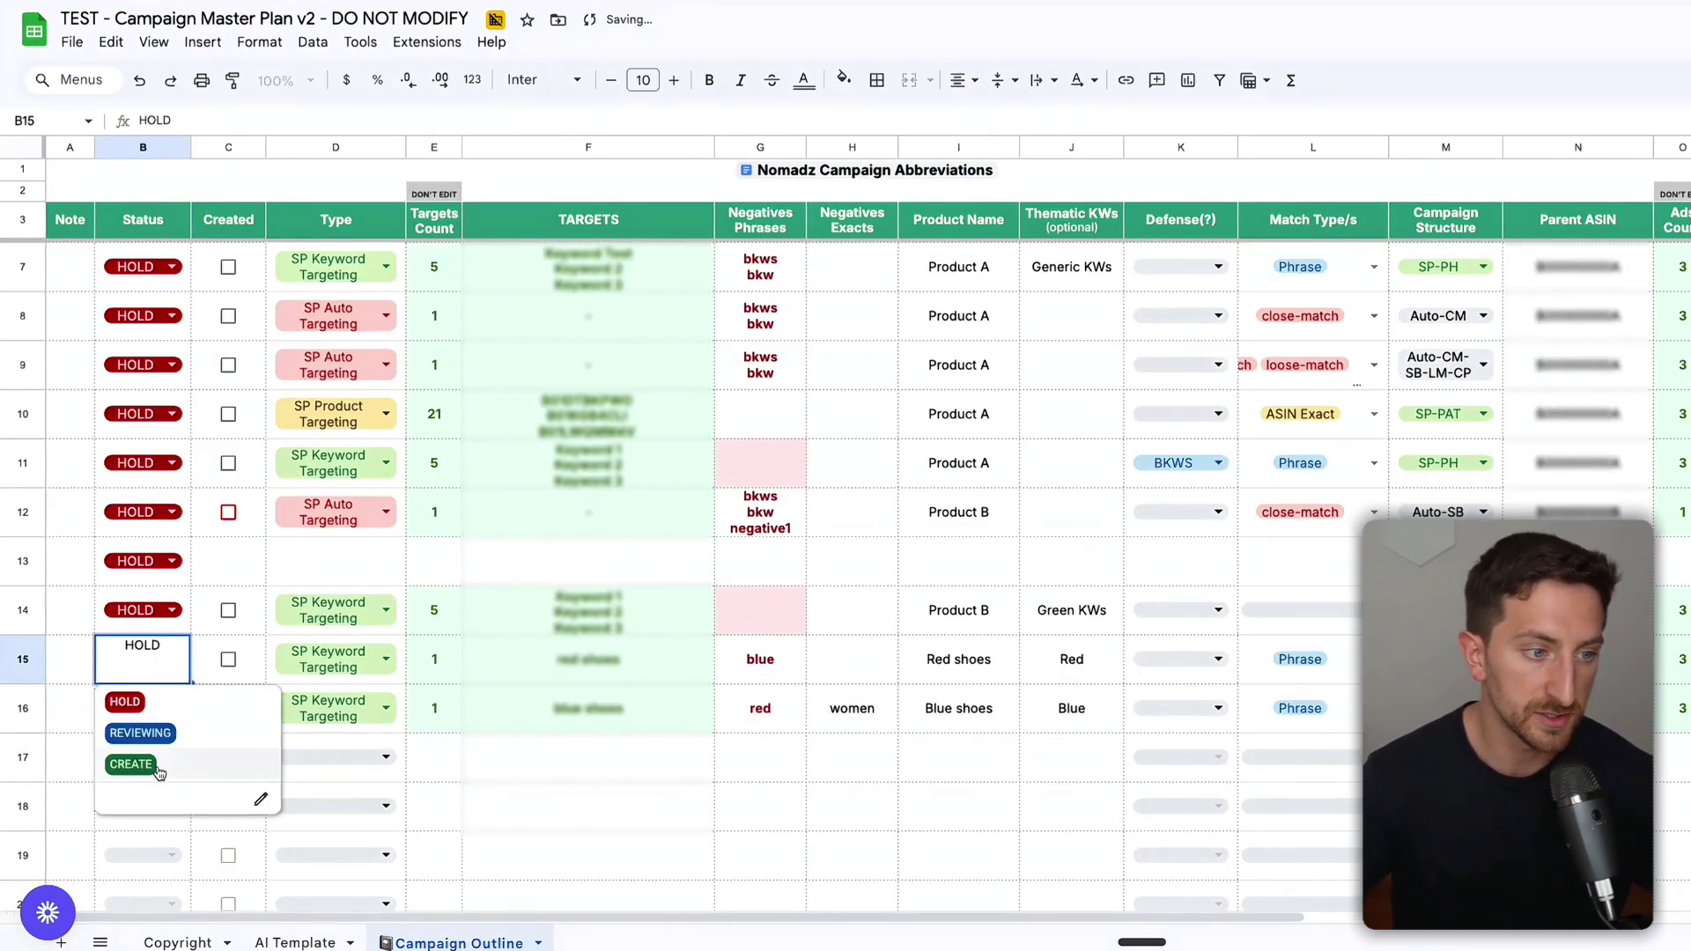
pyautogui.click(143, 610)
pyautogui.click(159, 715)
# - View the AI Template showing the Green KWs - SP-BR+ and Red - SP-PH campaigns
pyautogui.hscroll(3, 651, 712)
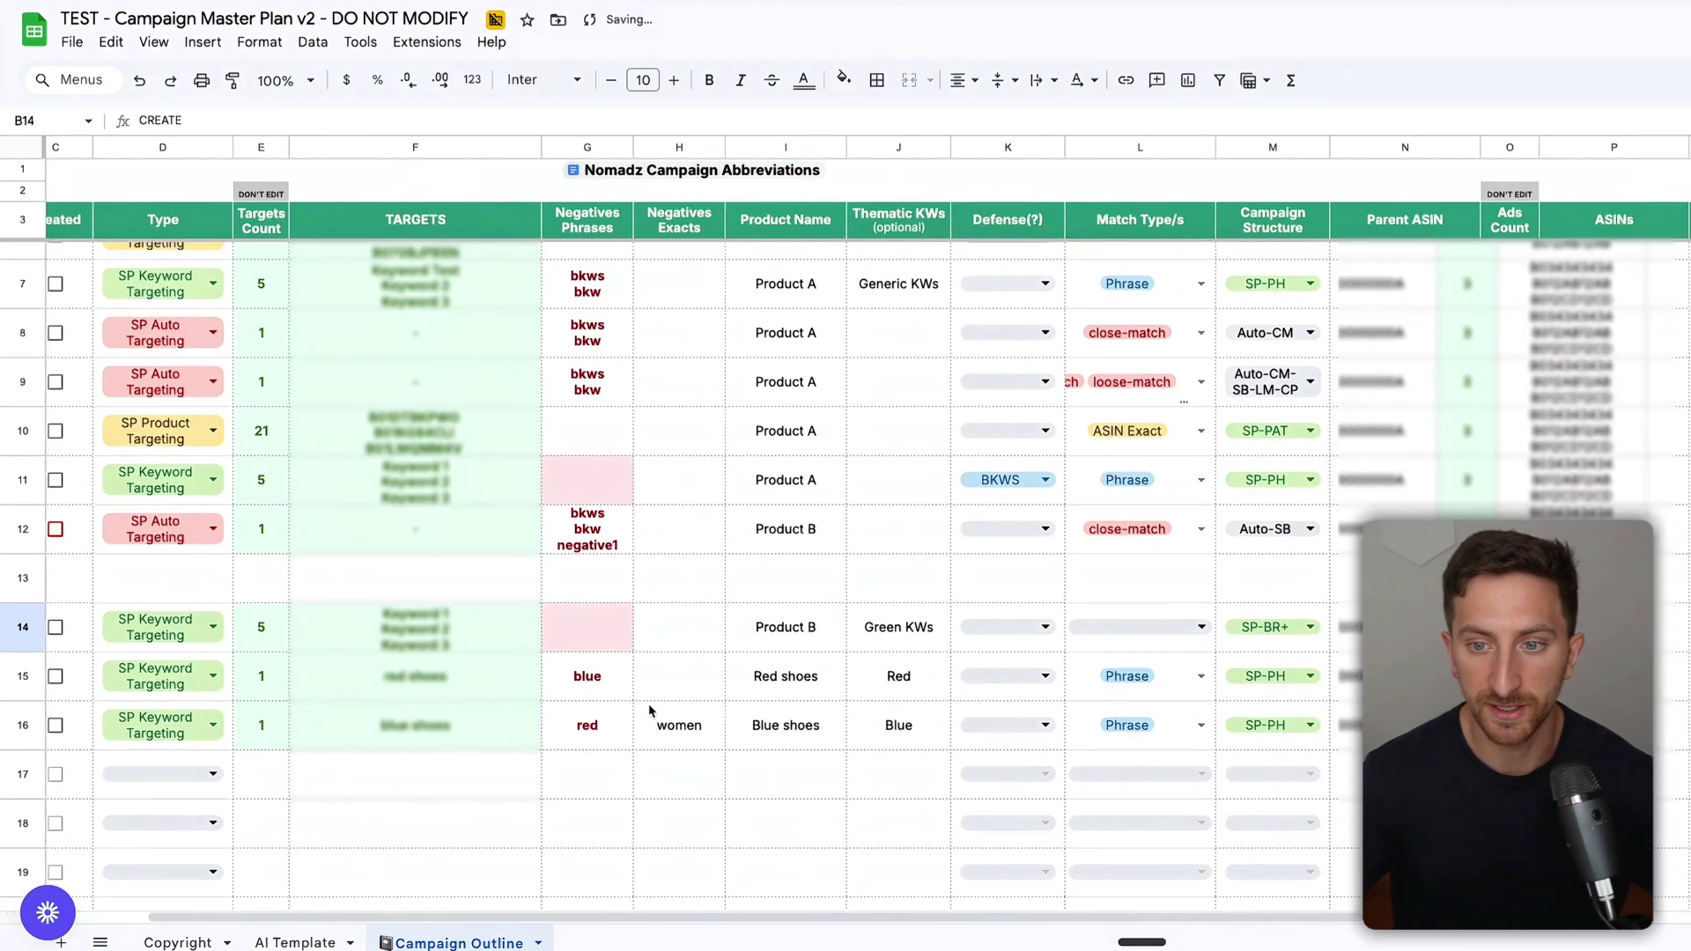
pyautogui.hscroll(-3, 651, 711)
pyautogui.click(295, 942)
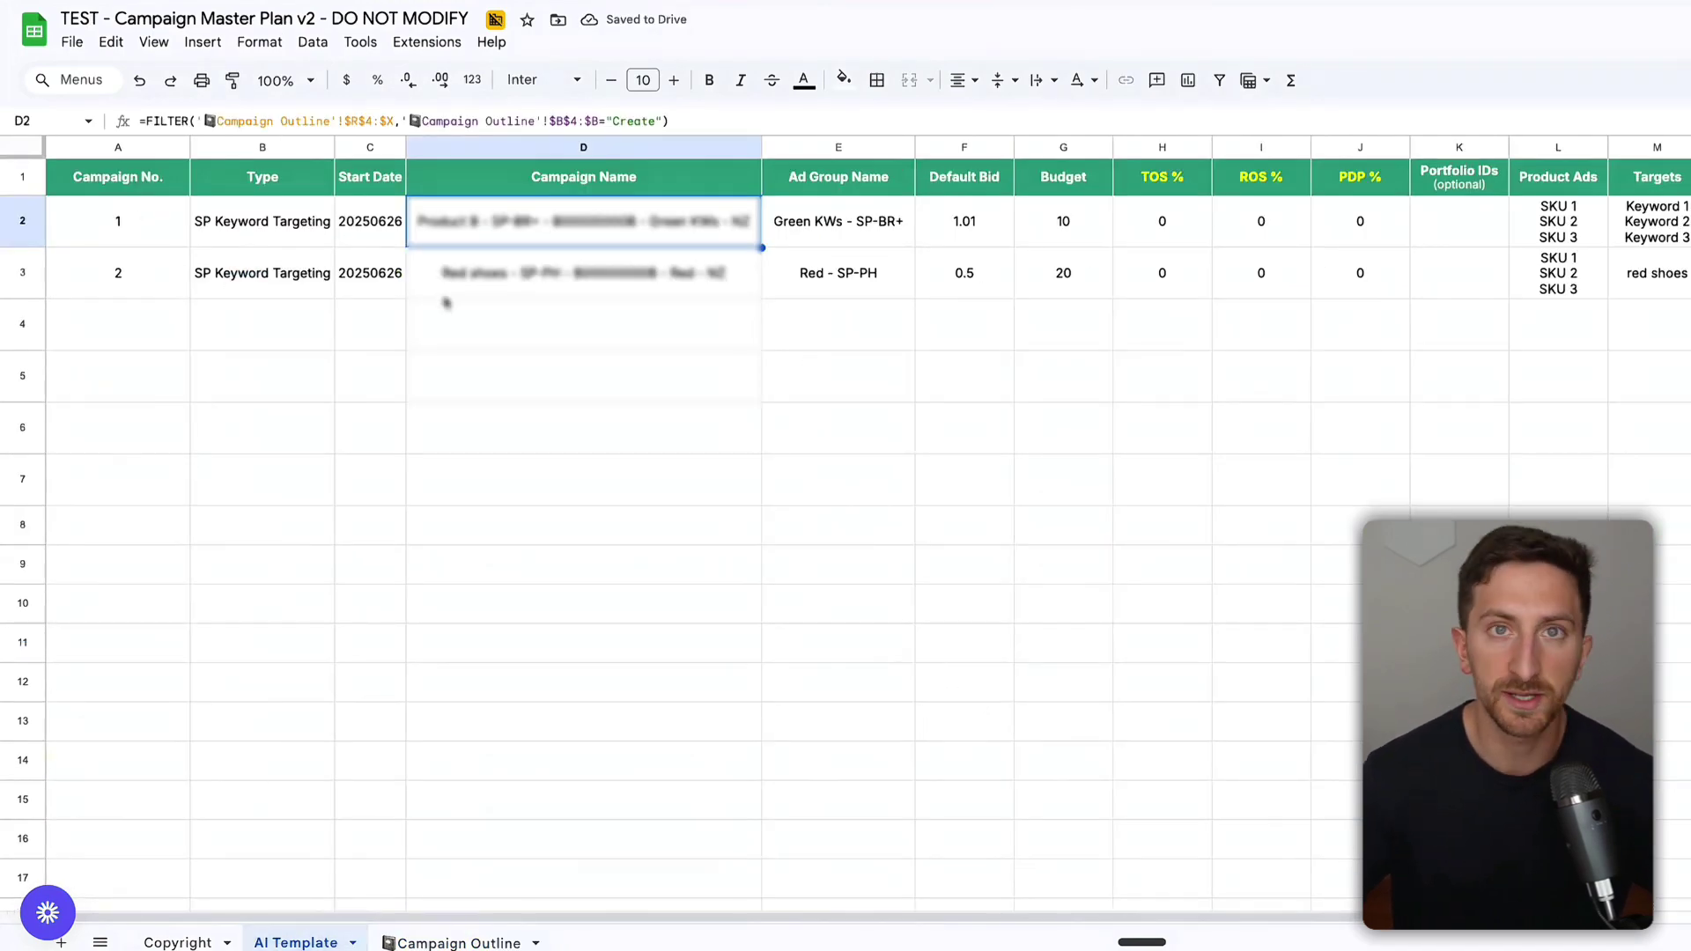